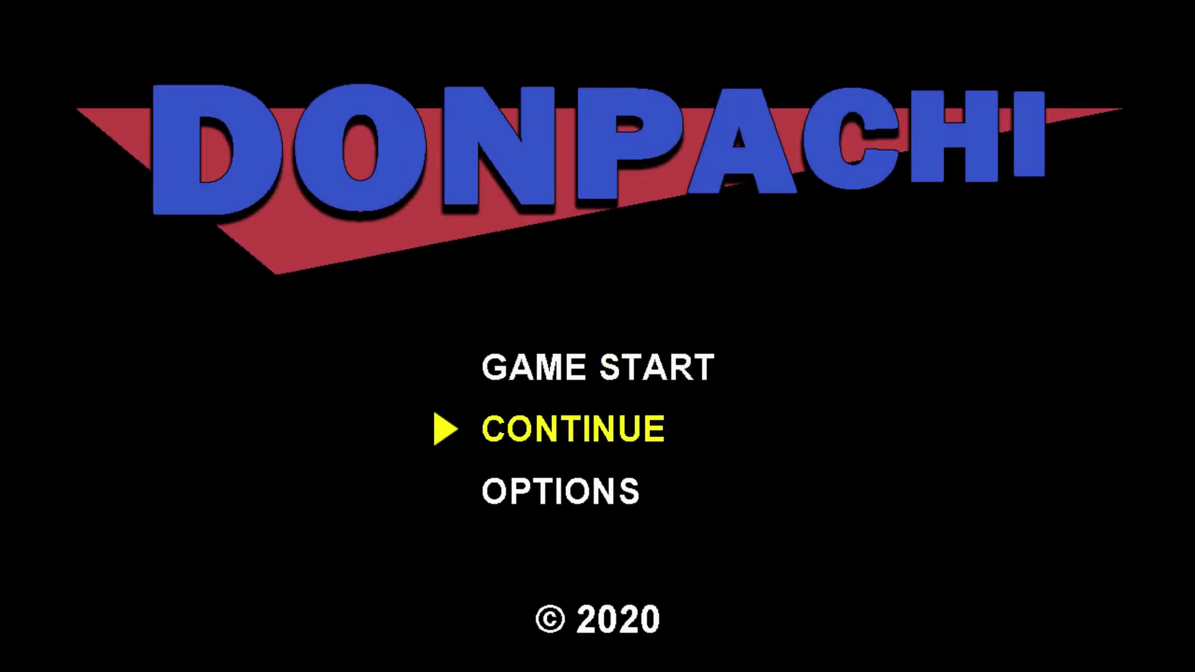
# Show the colourful AlienWorld_Demo forest path in the Game view
pyautogui.press('Up')
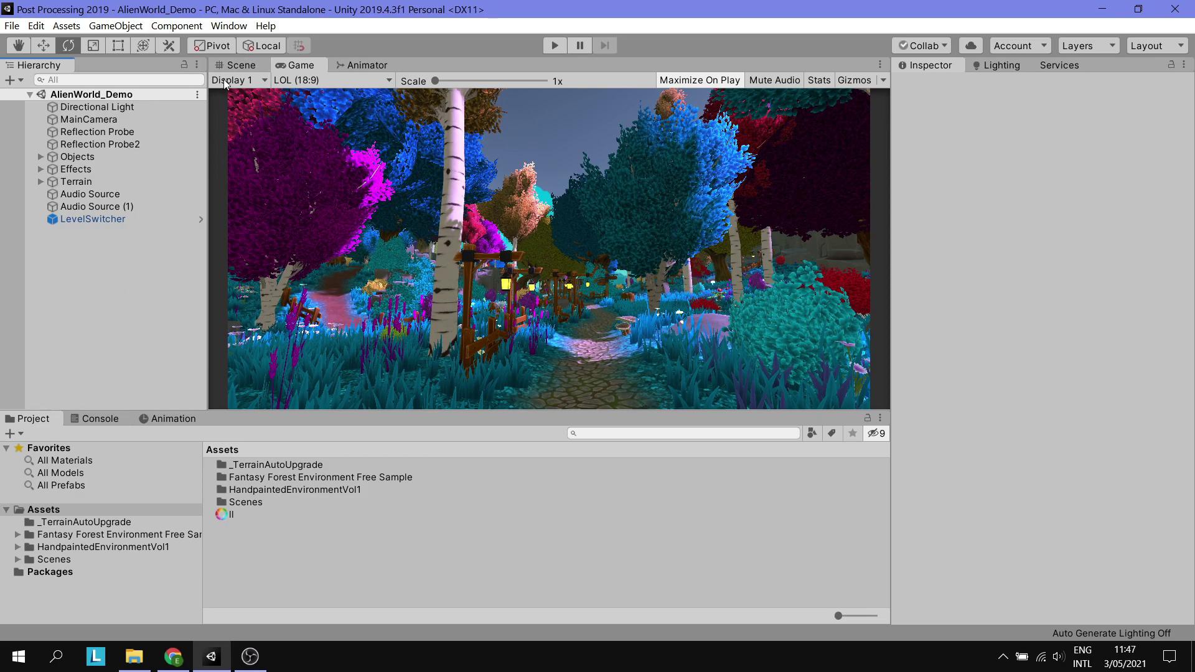
pyautogui.click(228, 27)
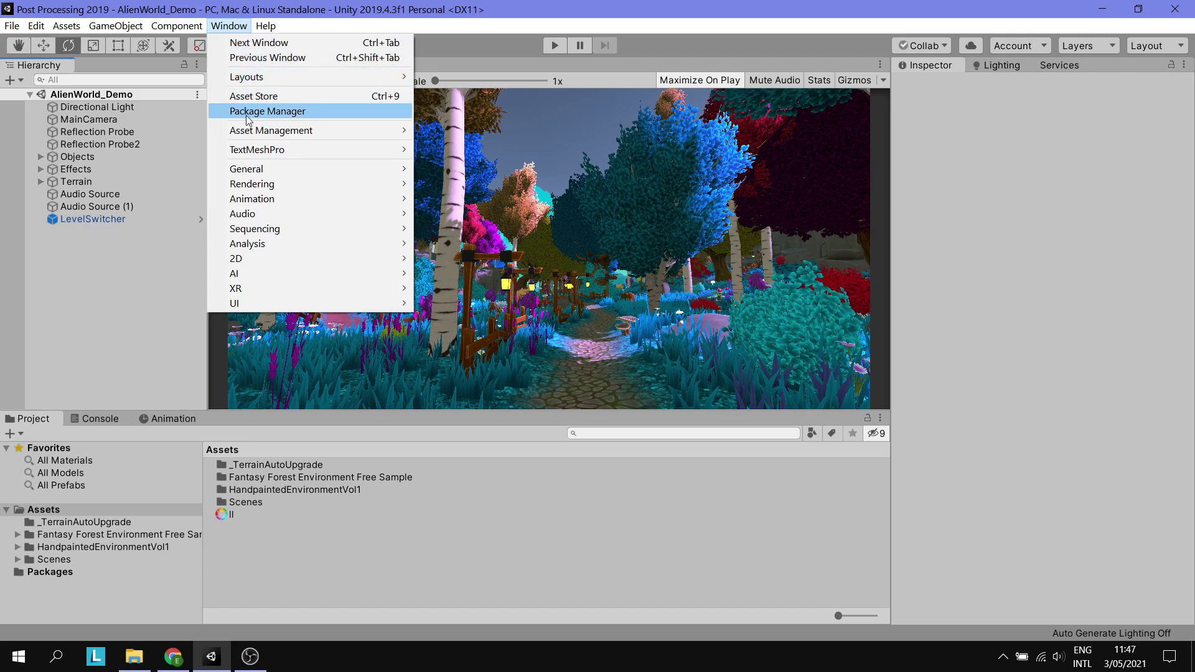
pyautogui.click(268, 111)
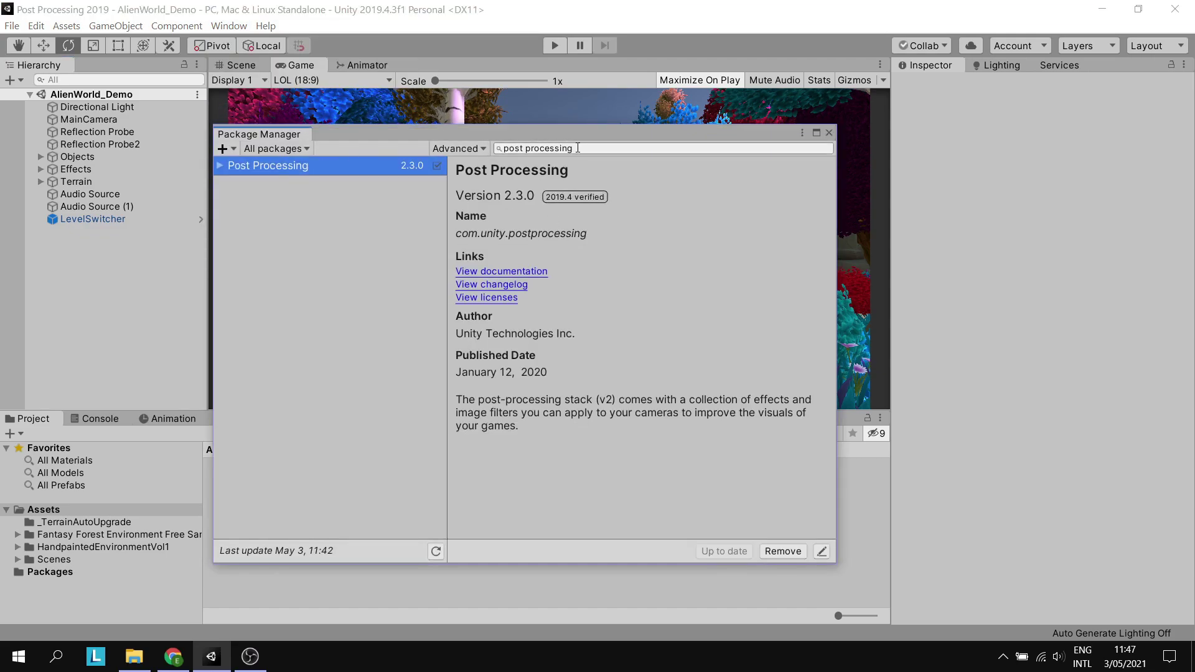
pyautogui.click(597, 152)
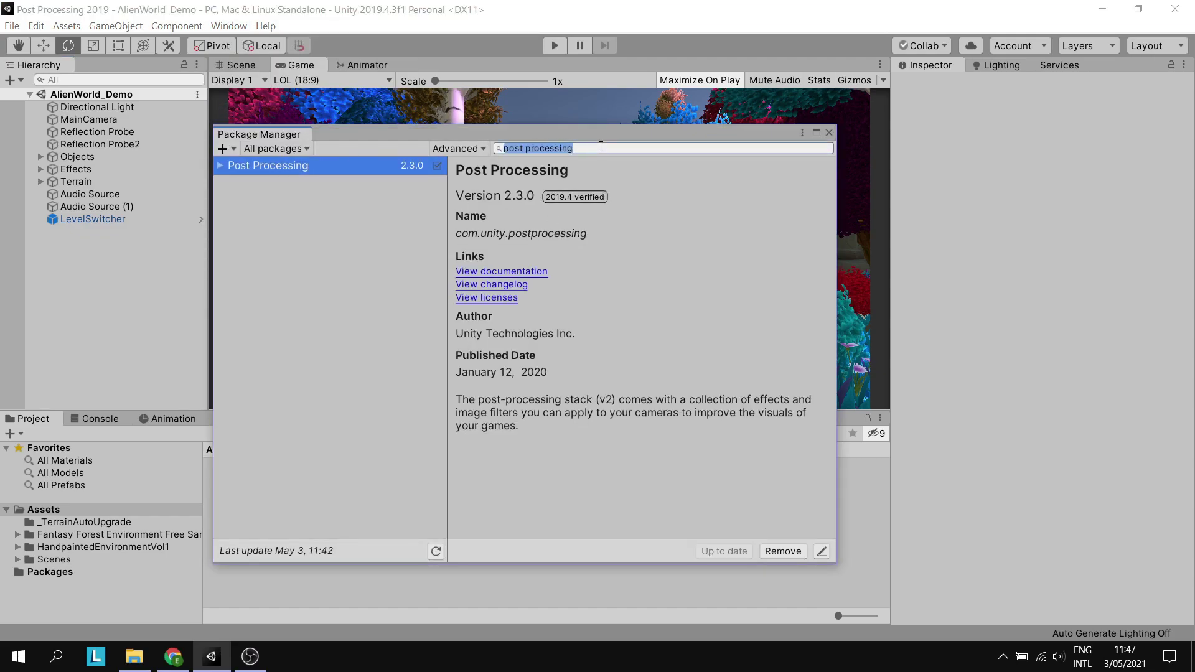
pyautogui.click(269, 155)
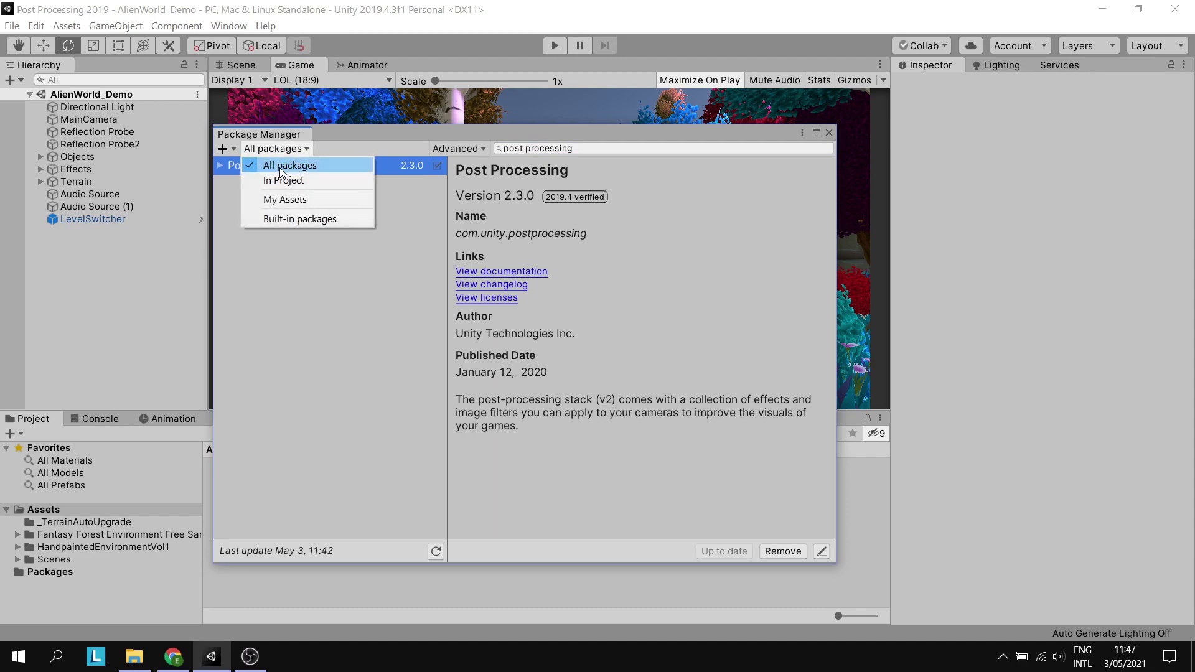
pyautogui.click(422, 337)
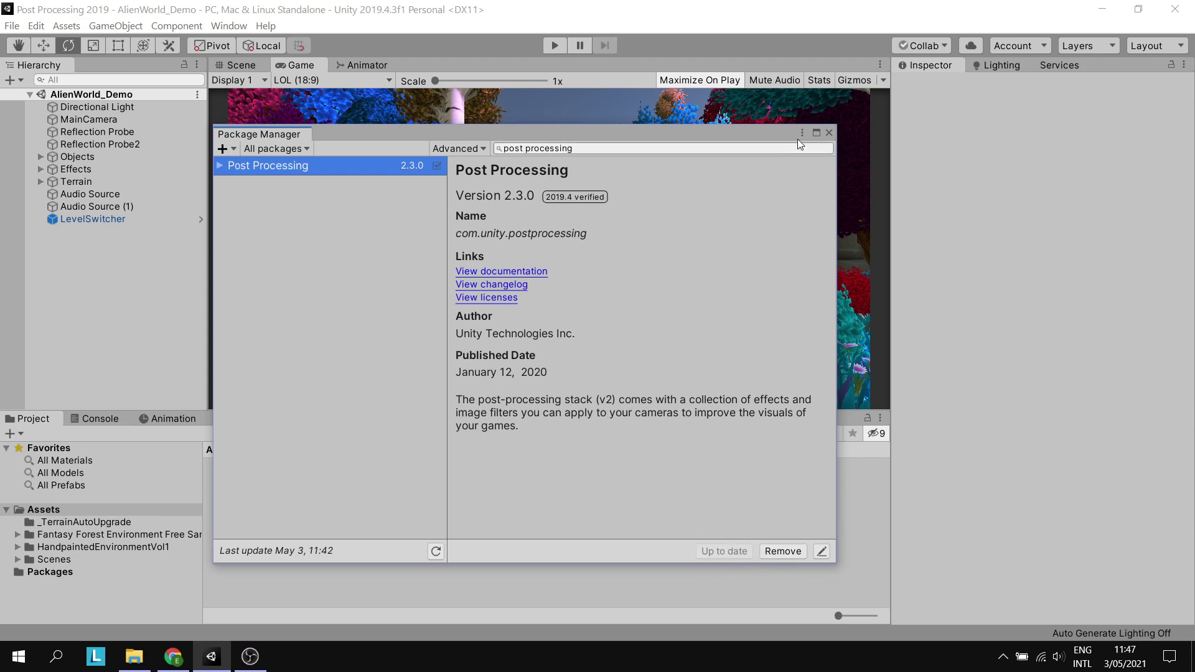
pyautogui.click(829, 133)
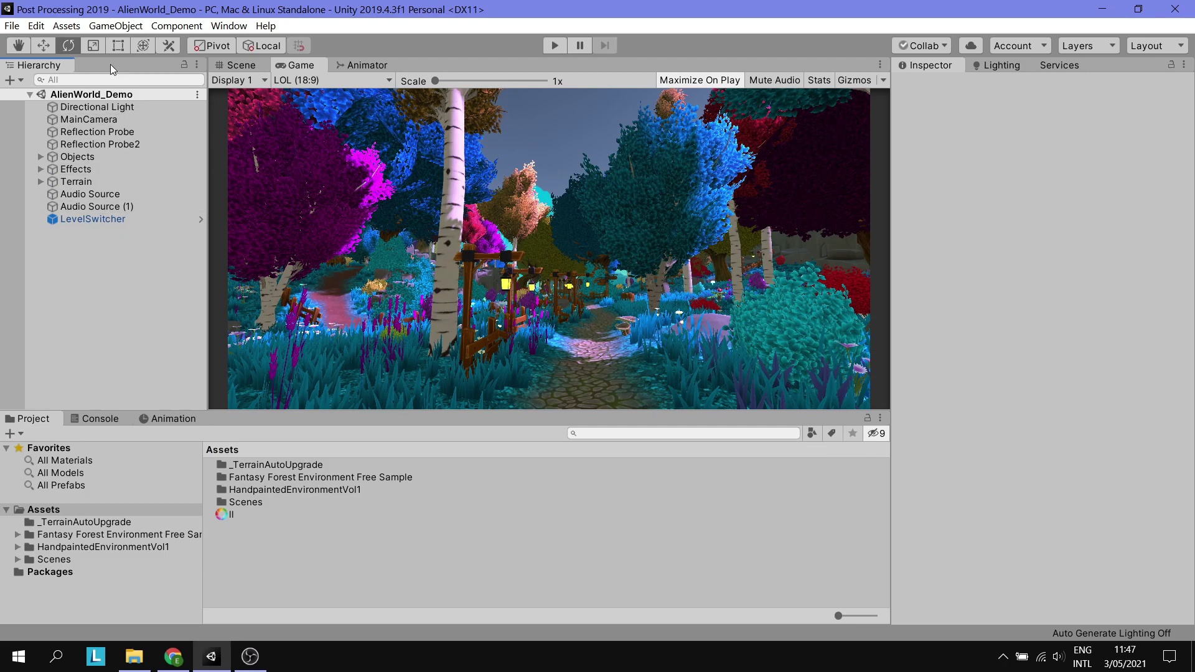
# Create an empty GameObject in the Hierarchy and rename it 'Volumen'
pyautogui.rightClick(102, 296)
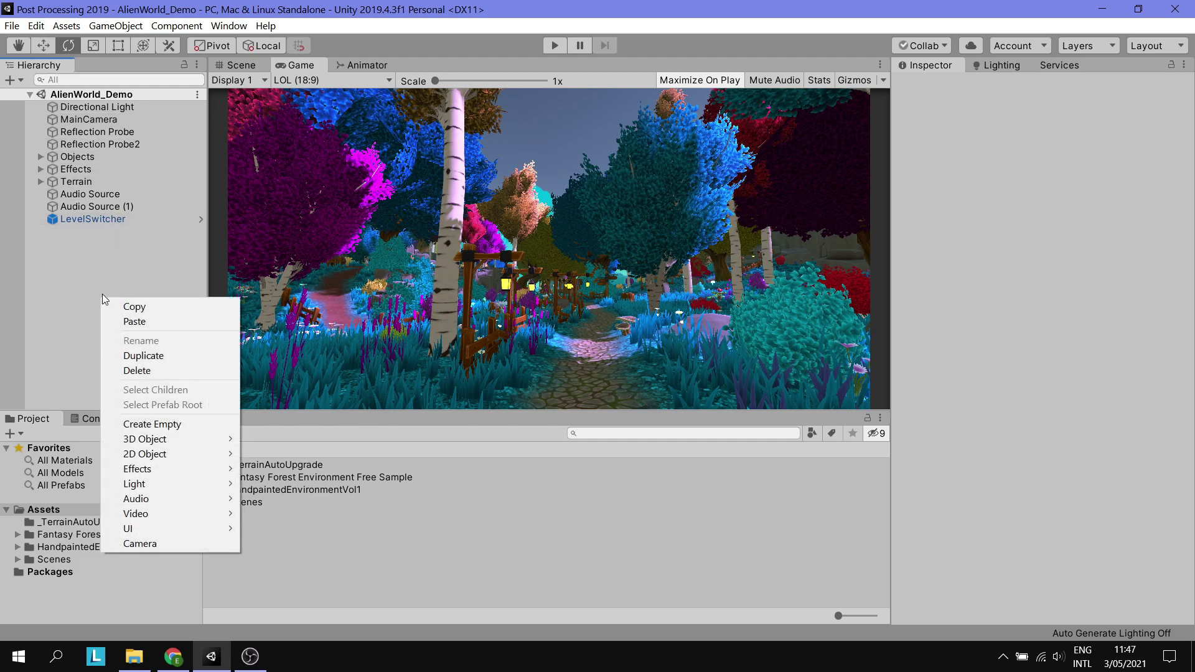
pyautogui.click(147, 425)
pyautogui.rightClick(91, 229)
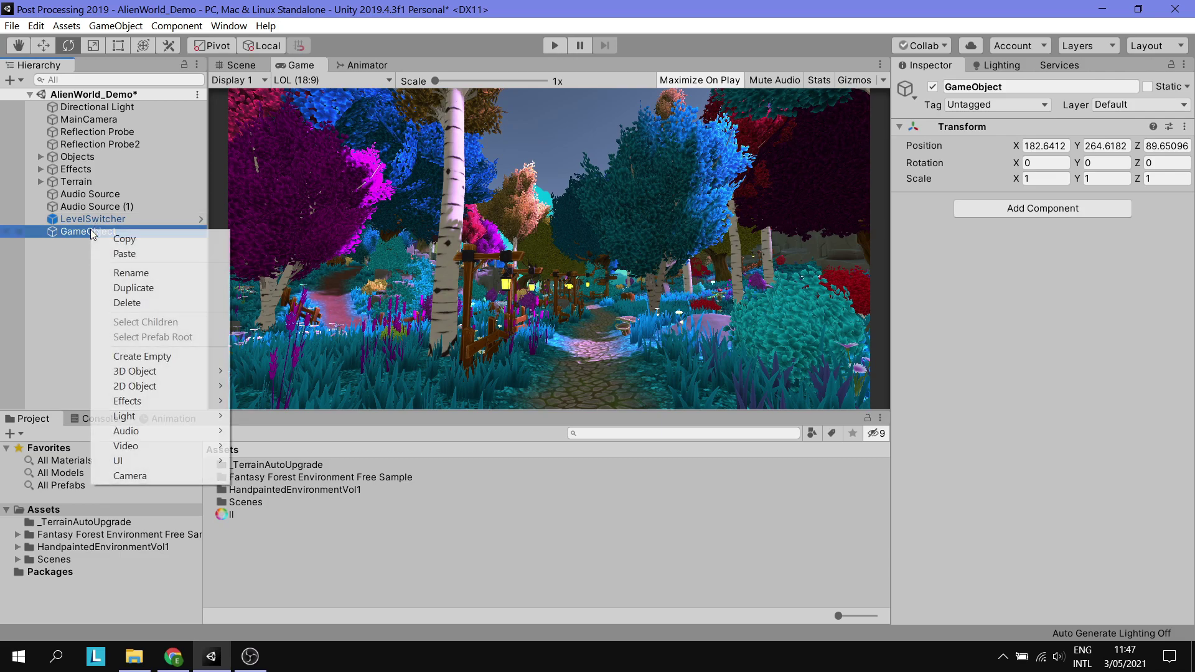
pyautogui.click(124, 272)
pyautogui.write('Volumen')
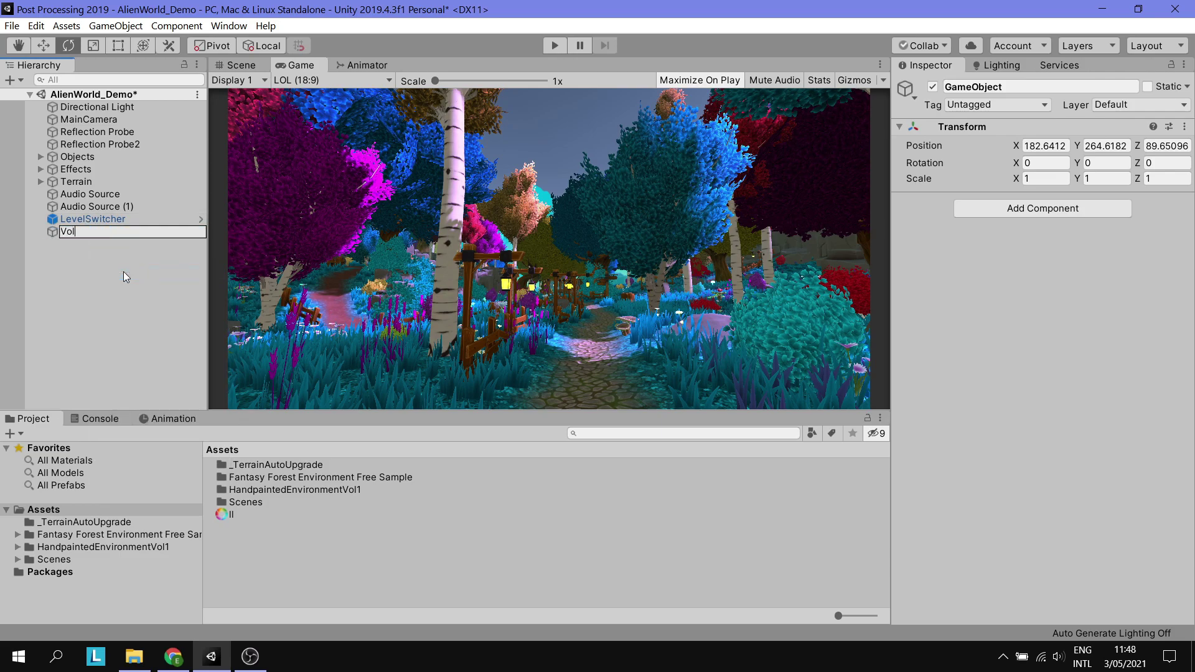
pyautogui.press('Return')
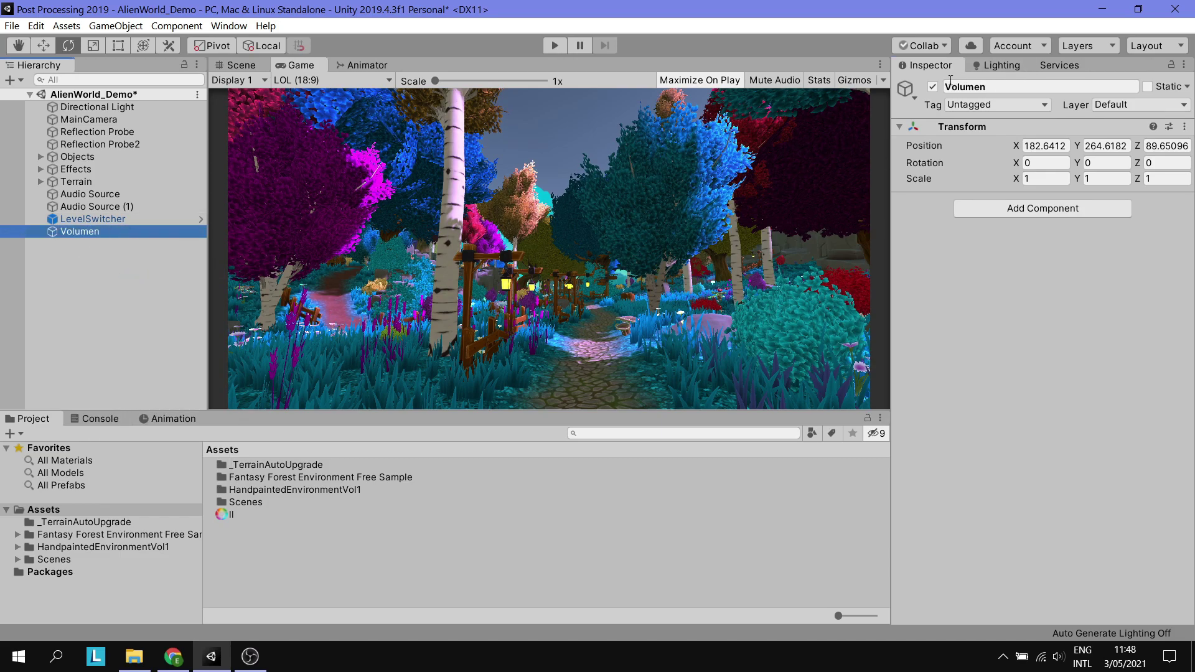
# Add a Post-process Volume component to Volumen
pyautogui.click(999, 212)
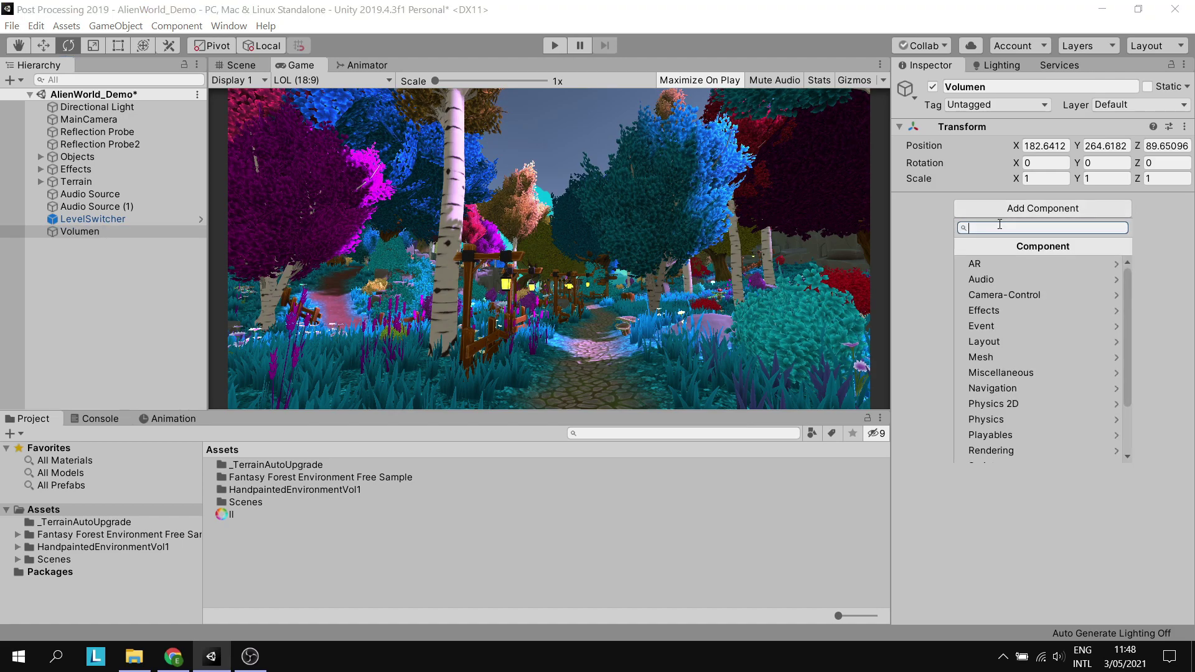
pyautogui.write('post')
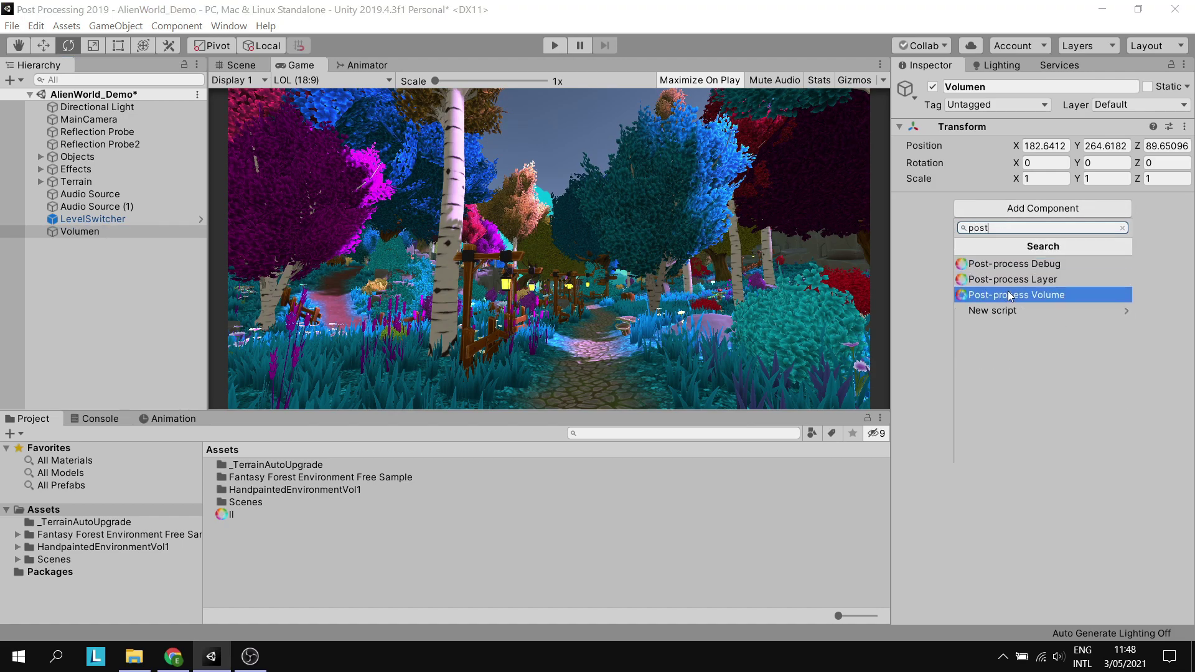
pyautogui.click(1001, 295)
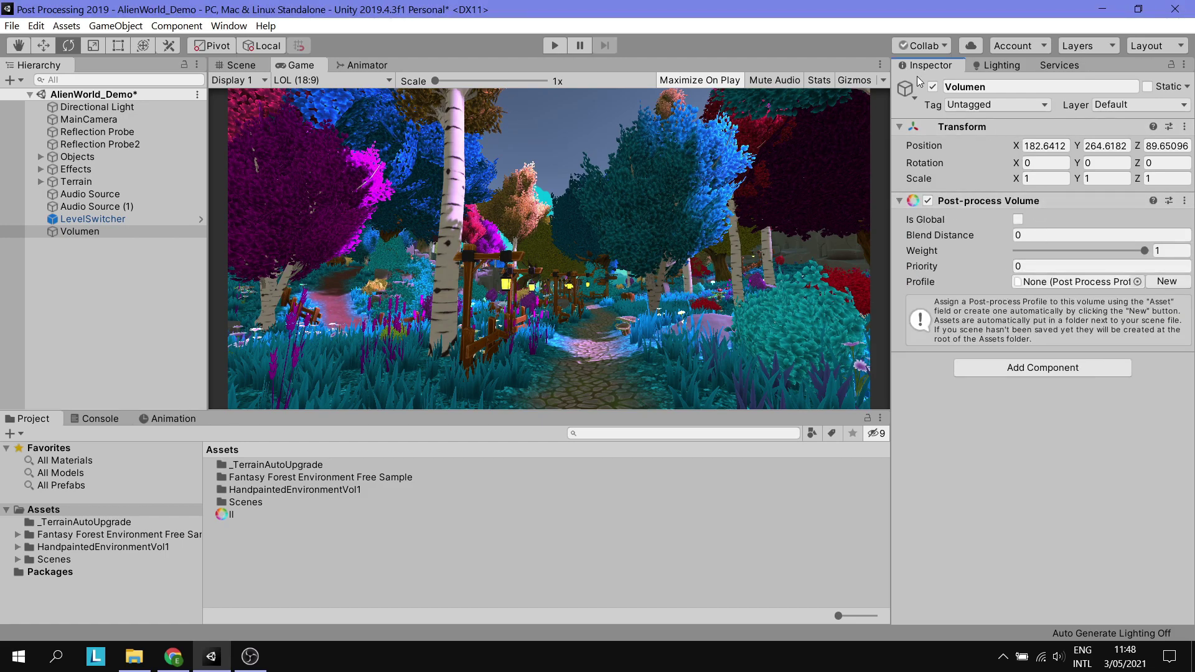
# Name User Layer 8 'Post Processing' in the project's layer settings
pyautogui.click(1121, 106)
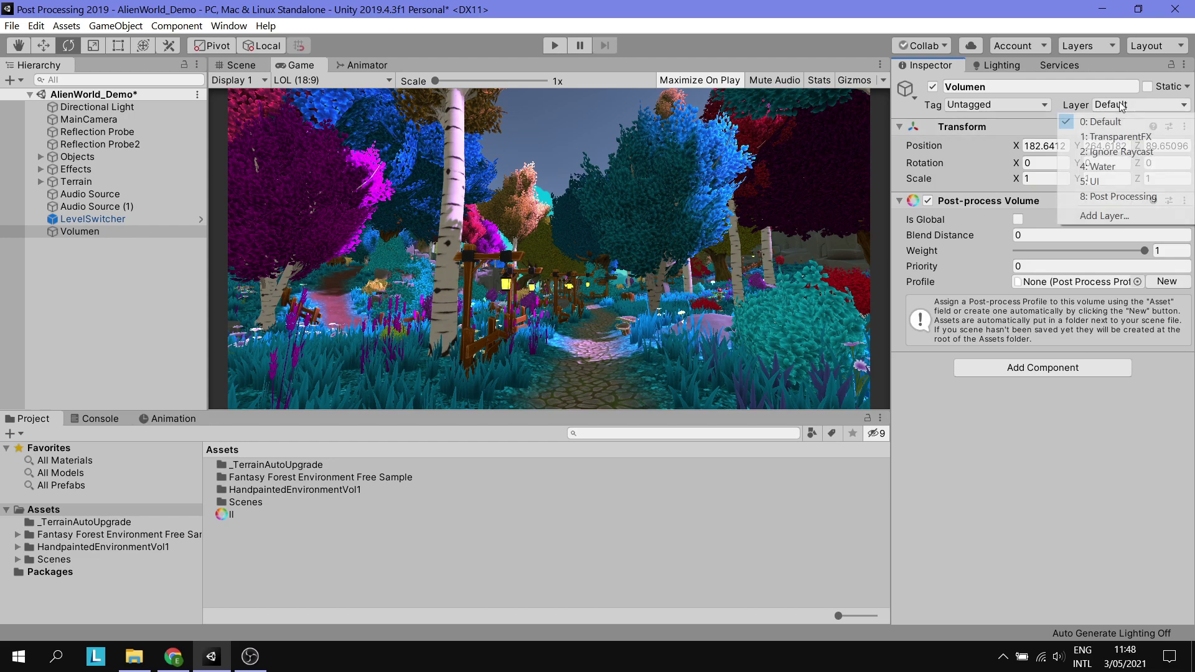
pyautogui.click(1086, 215)
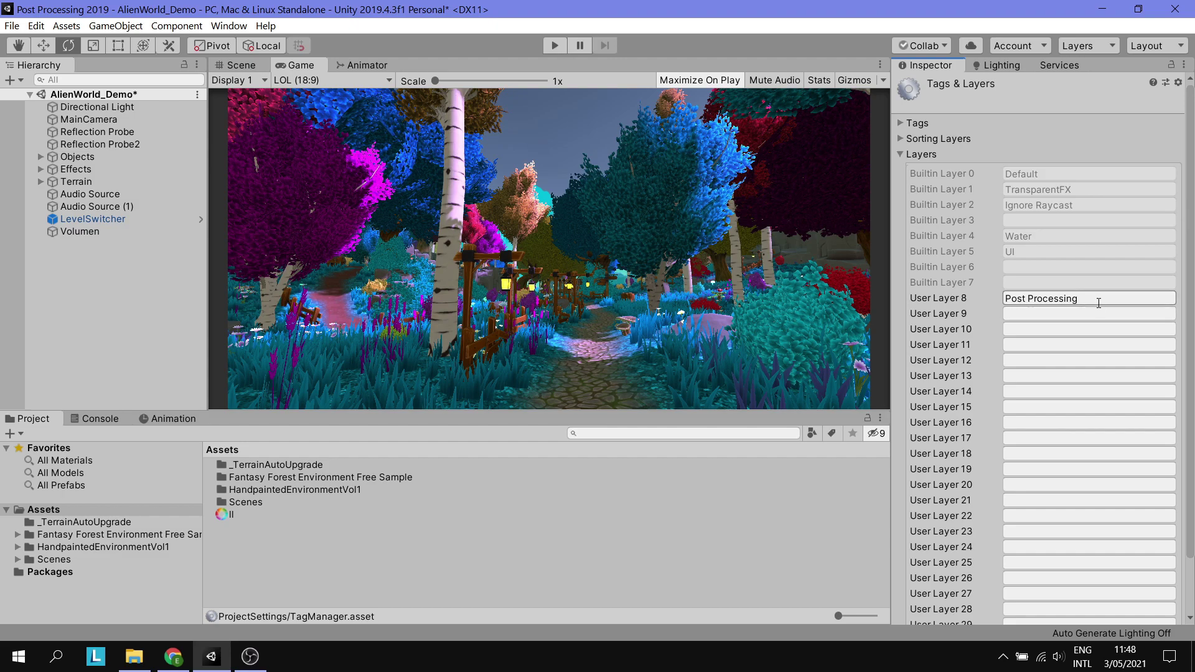
pyautogui.click(915, 298)
pyautogui.press('BackSpace')
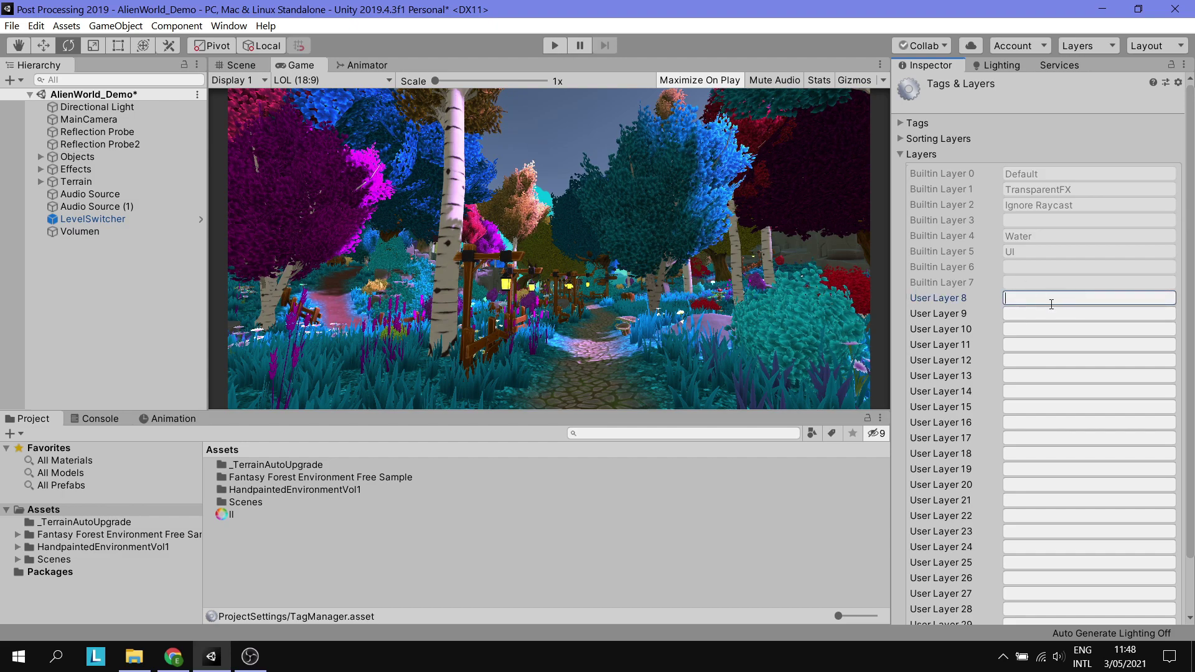
pyautogui.write('Post P')
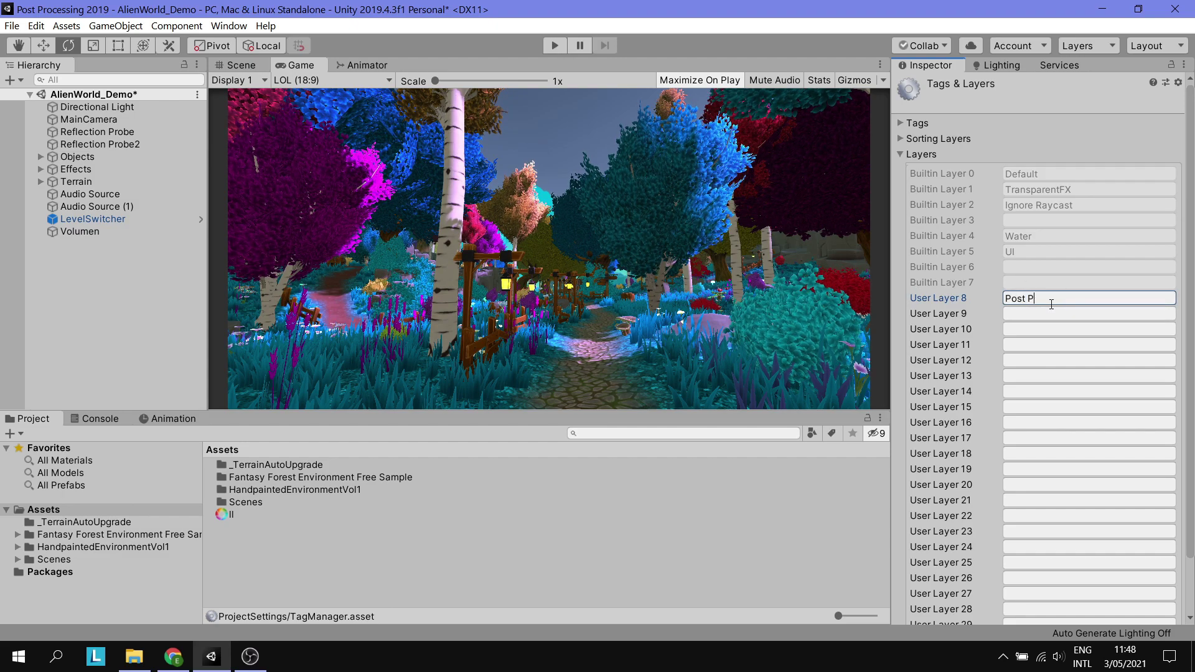
pyautogui.write('rocessing')
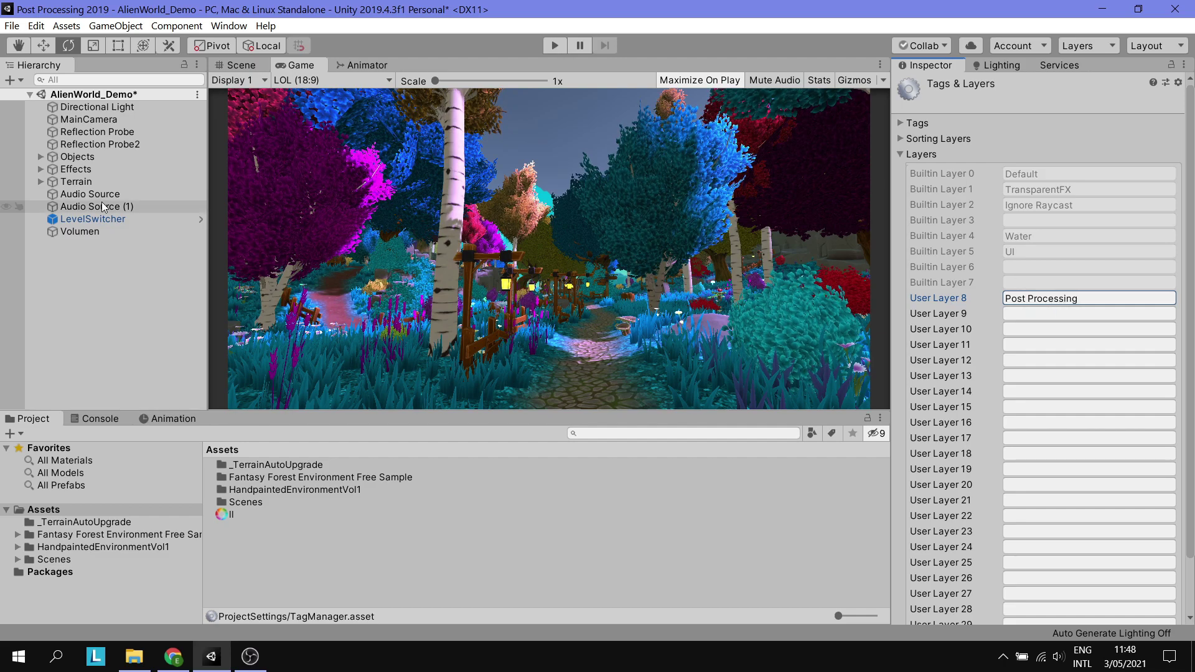
# Put Volumen on the Post Processing layer and make its volume global
pyautogui.click(122, 231)
pyautogui.click(1140, 104)
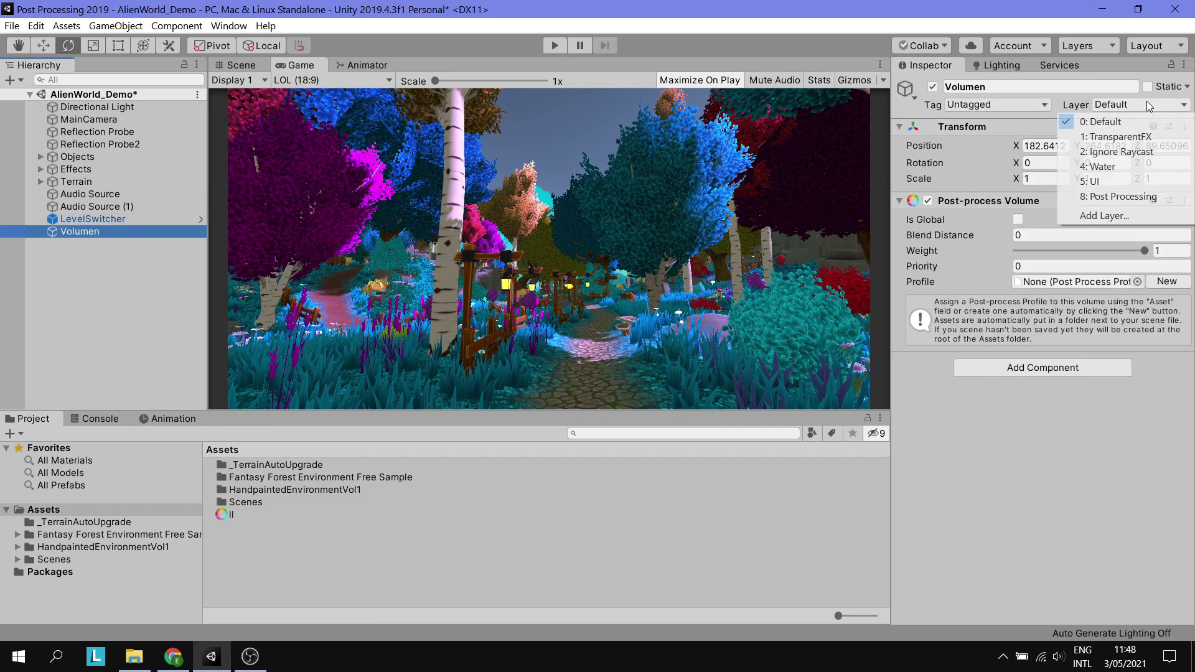
pyautogui.click(1115, 197)
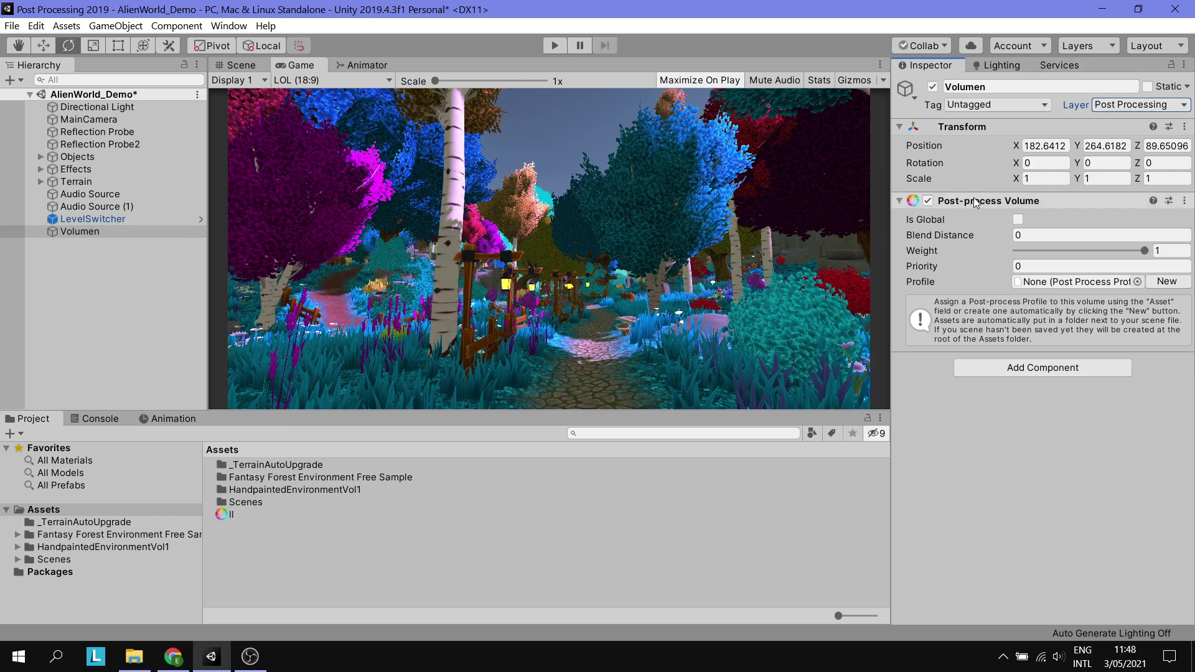
pyautogui.click(1019, 220)
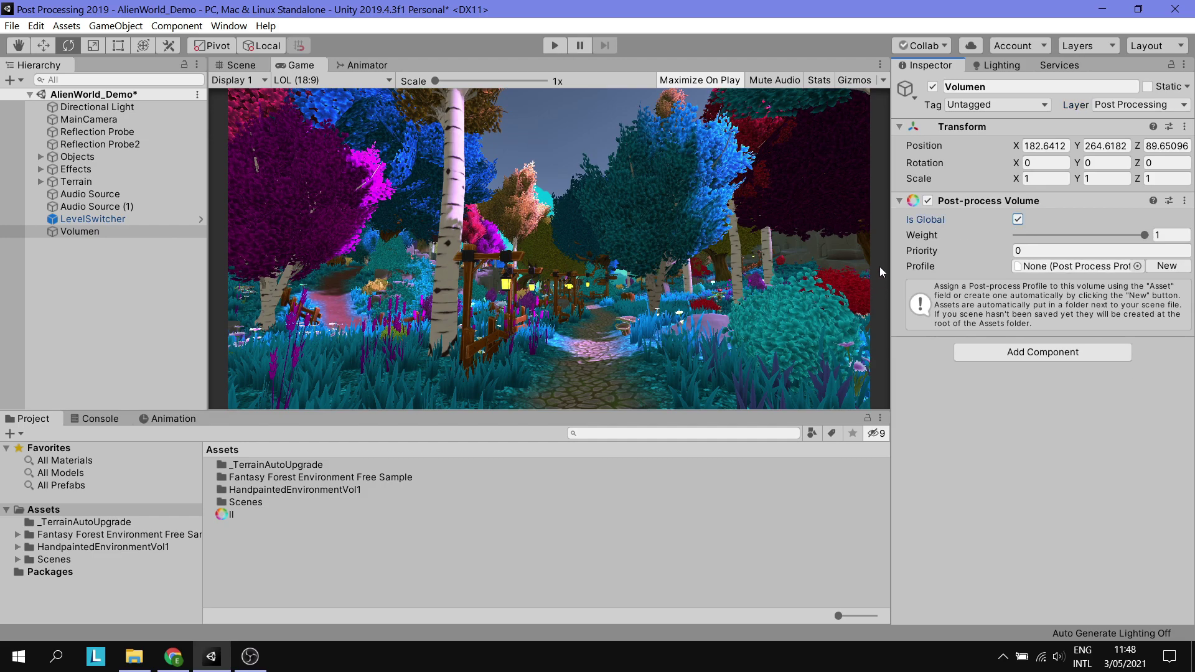
# Add a Post-process Layer to MainCamera using the Post Processing layer, then reselect Volumen
pyautogui.click(104, 117)
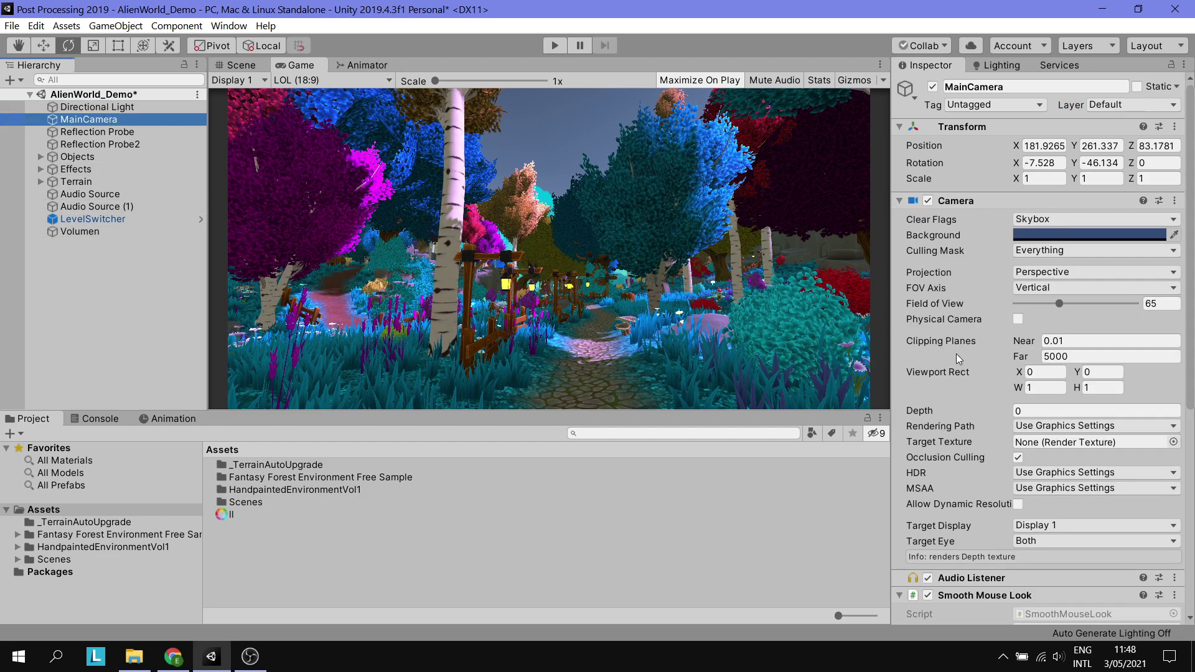
pyautogui.scroll(-5, 1034, 367)
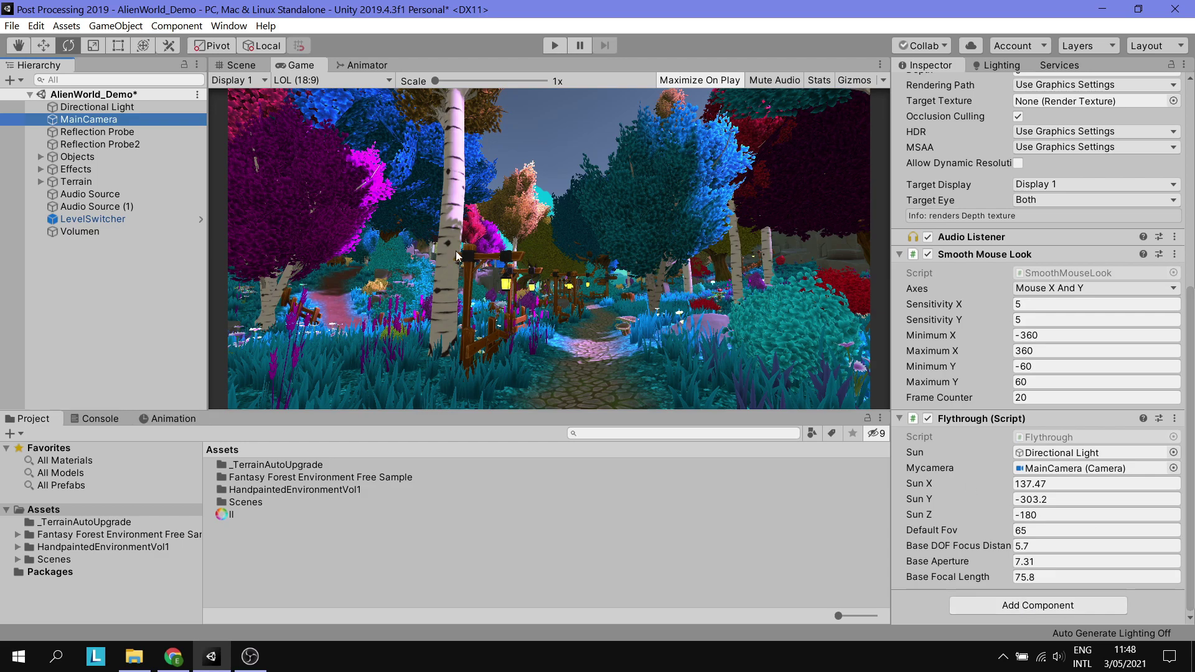
pyautogui.click(1011, 607)
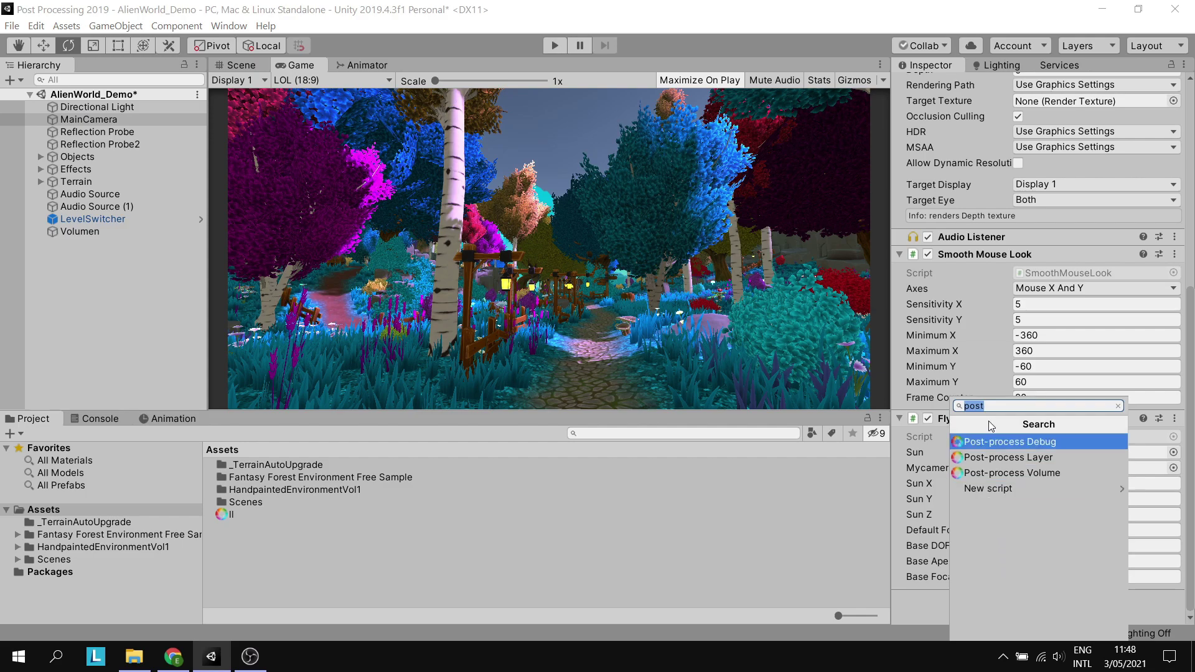
pyautogui.click(997, 459)
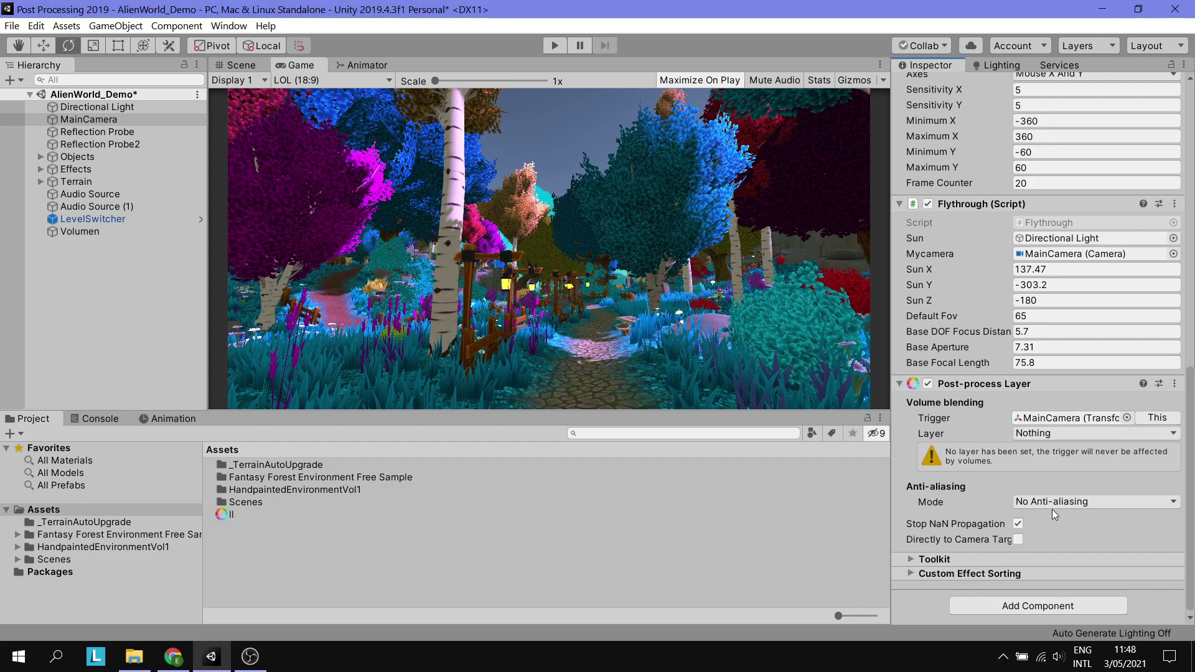
pyautogui.click(1040, 435)
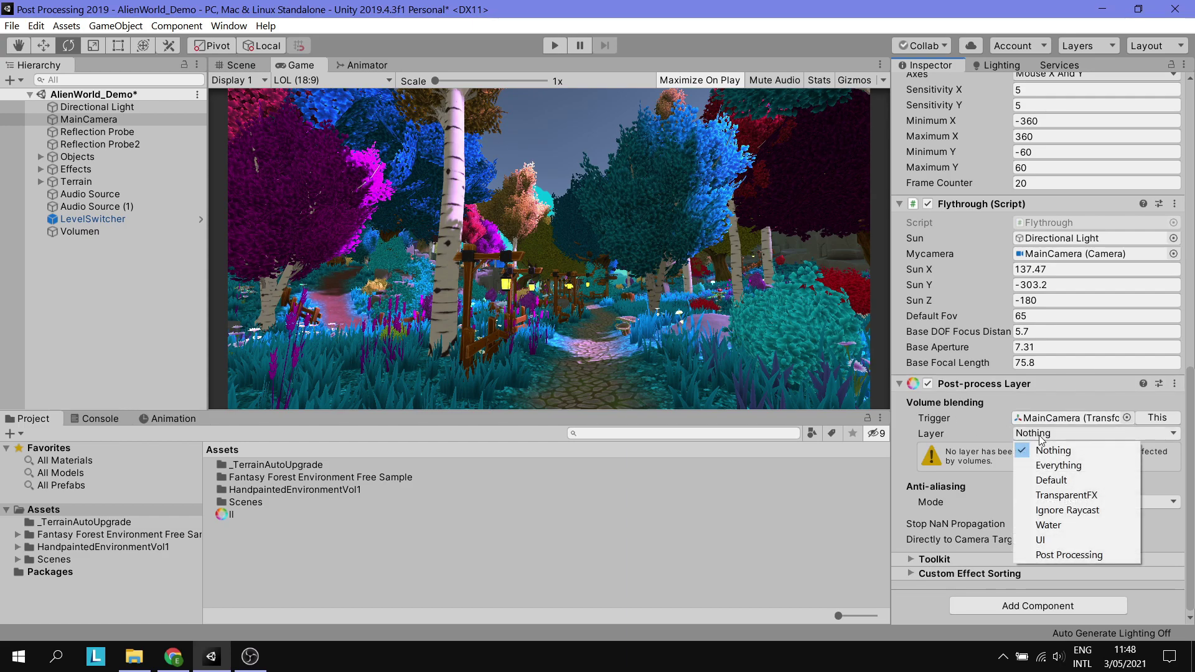
pyautogui.click(1058, 556)
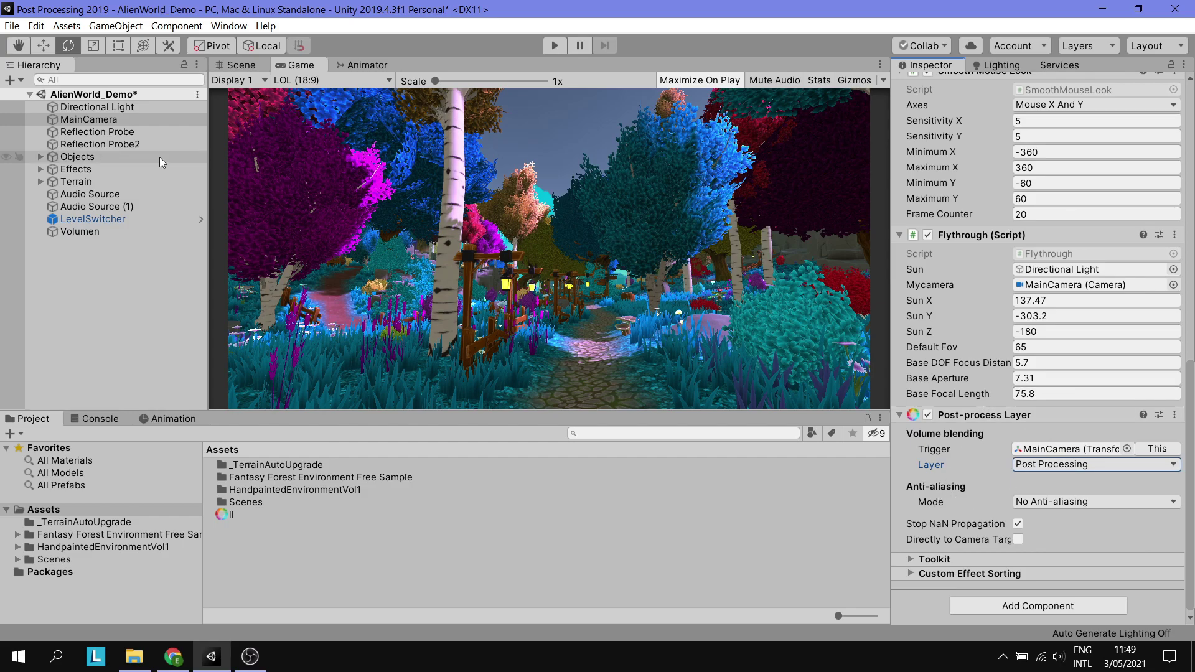
pyautogui.click(137, 228)
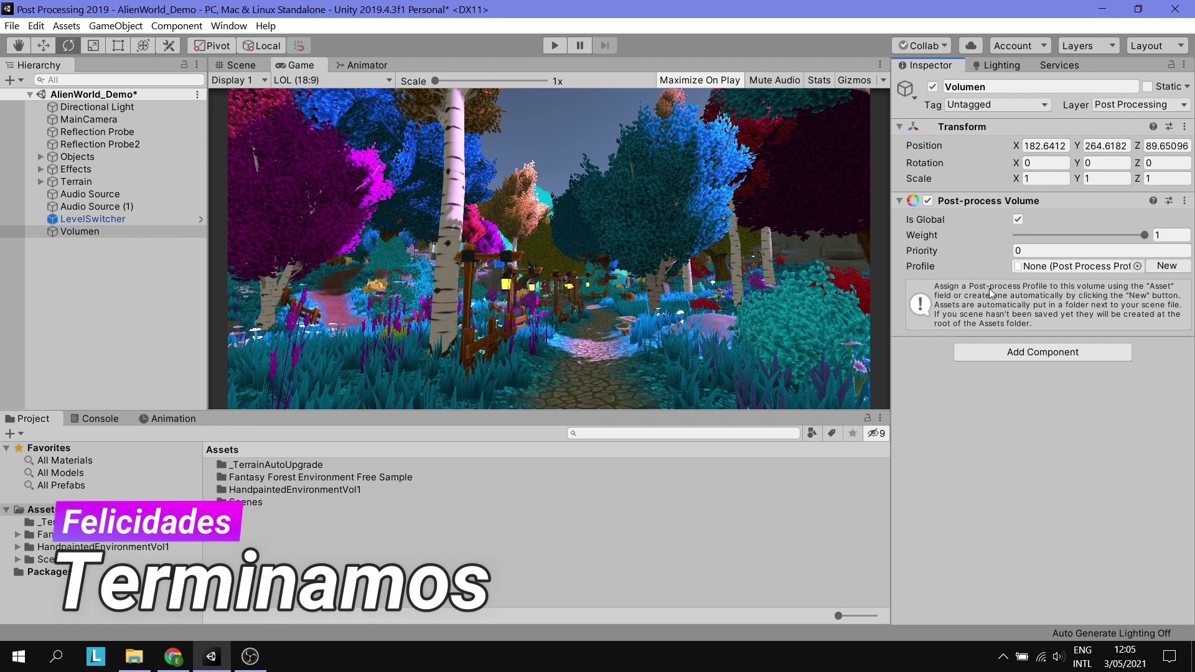
# Create the new profile Volumen Profile 3 and add a Bloom override to it
pyautogui.click(1172, 266)
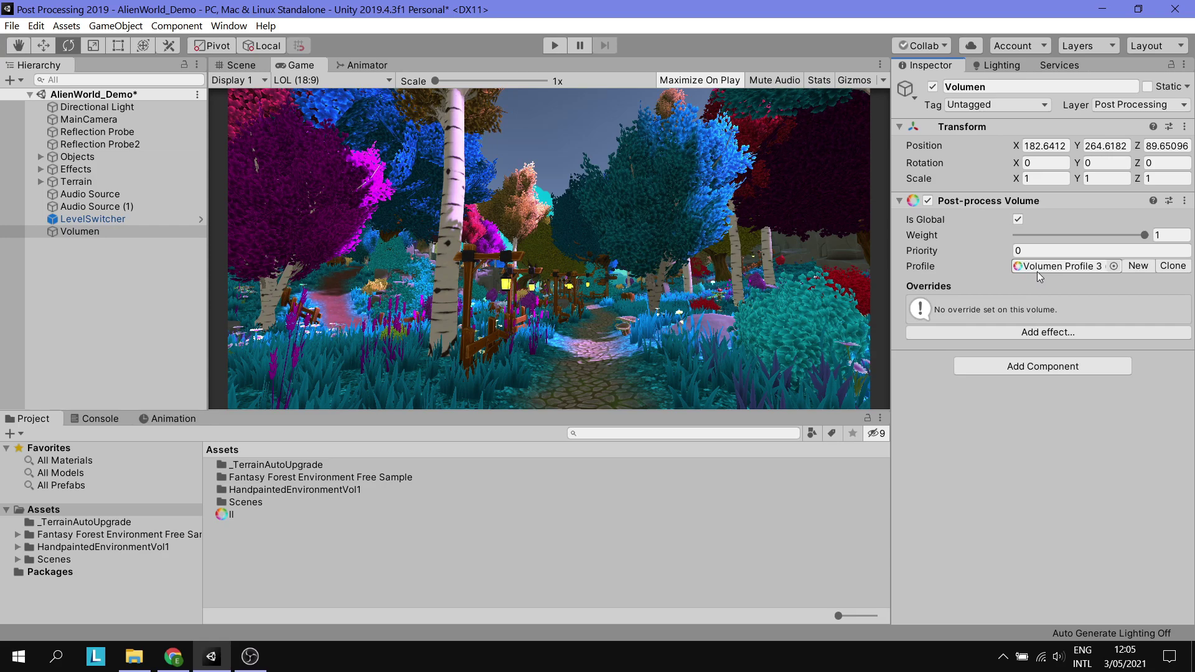
pyautogui.click(976, 333)
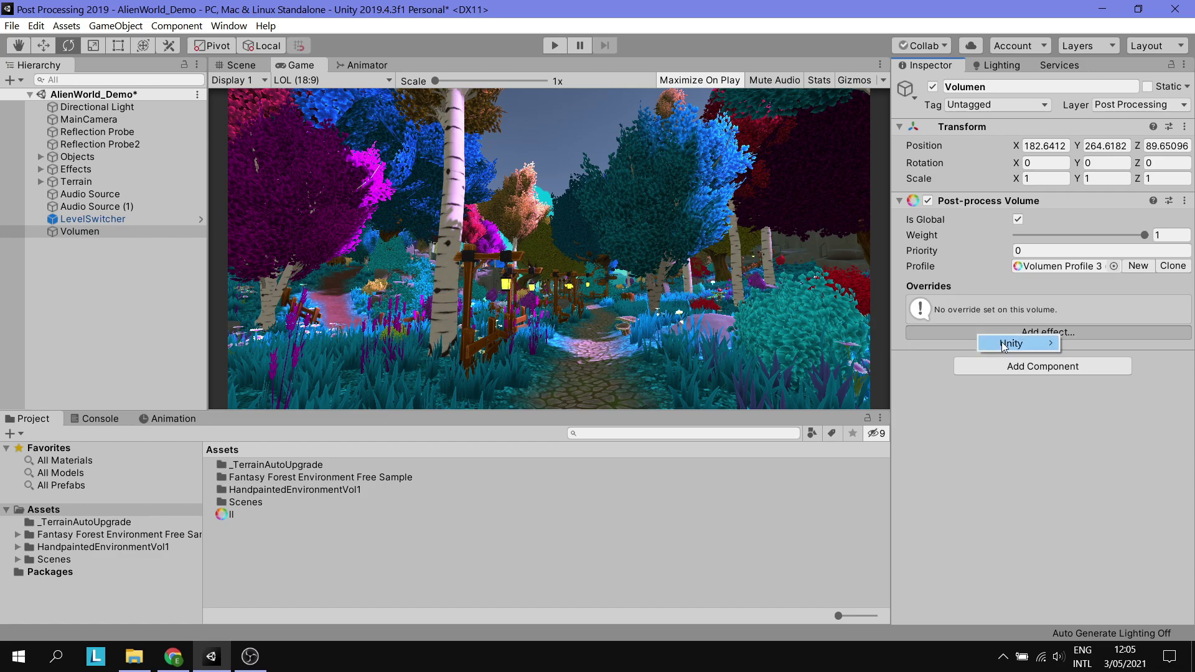
pyautogui.moveTo(1011, 343)
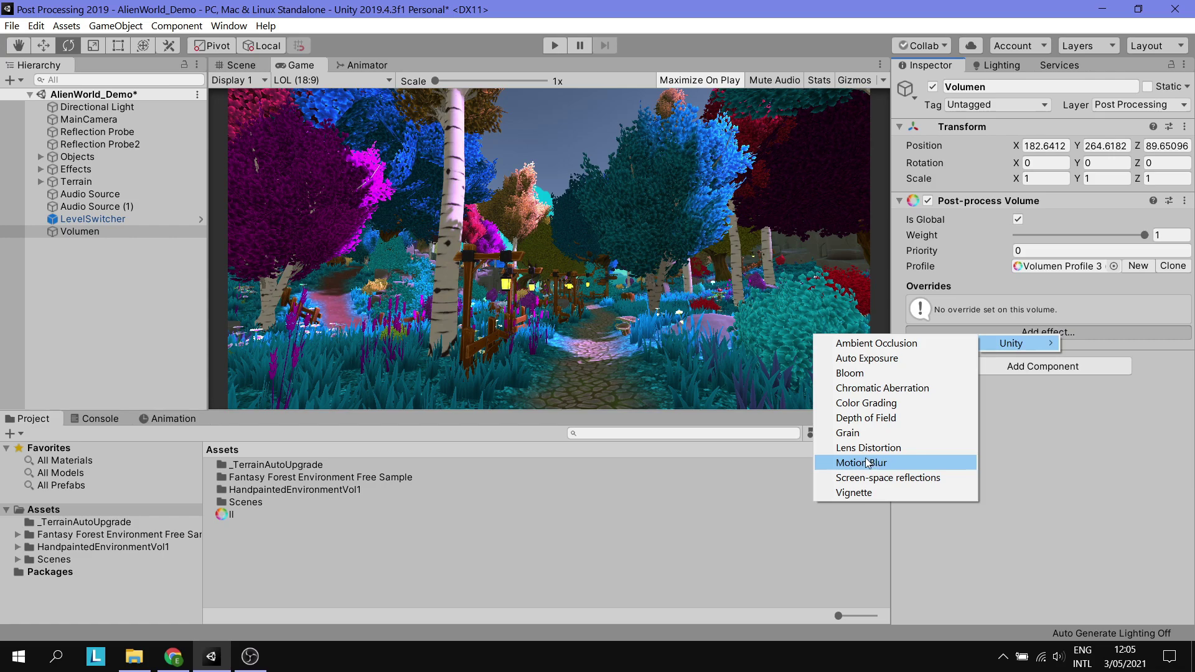
pyautogui.click(895, 373)
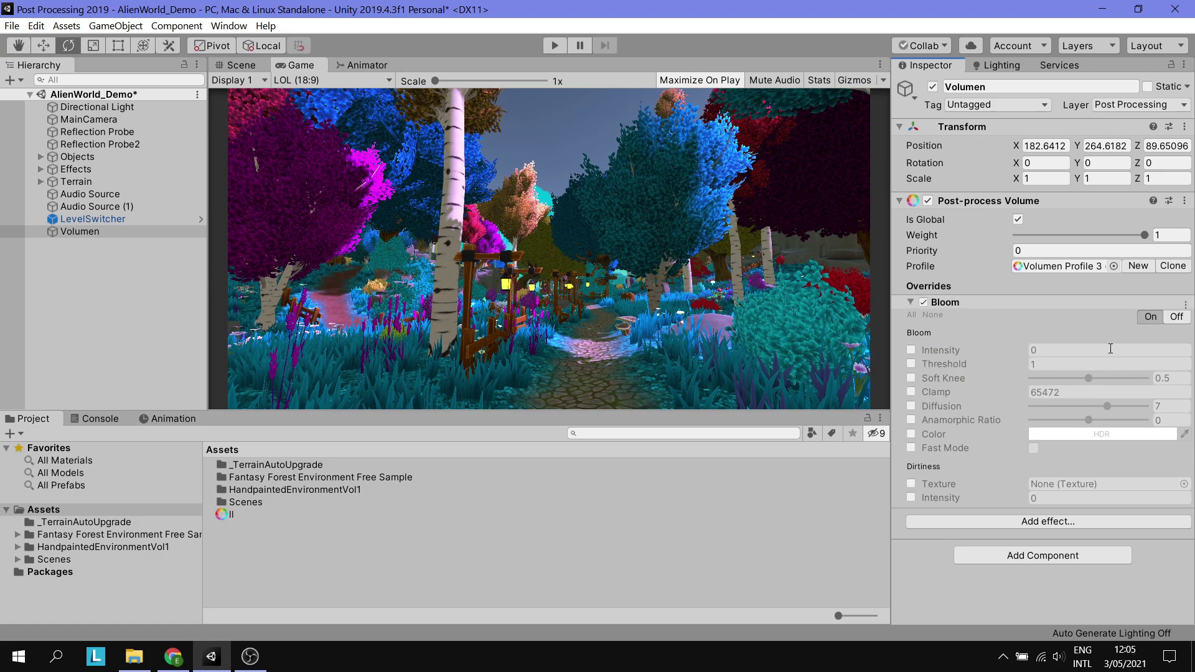
# Enable Bloom Intensity and Threshold, setting Intensity to 8 and Threshold to 0.9
pyautogui.click(911, 350)
pyautogui.click(1027, 351)
pyautogui.write('0.15')
pyautogui.moveTo(1033, 350)
pyautogui.mouseDown()
pyautogui.moveTo(132, 376)
pyautogui.moveTo(1150, 382)
pyautogui.moveTo(1123, 381)
pyautogui.mouseUp()
pyautogui.write('8')
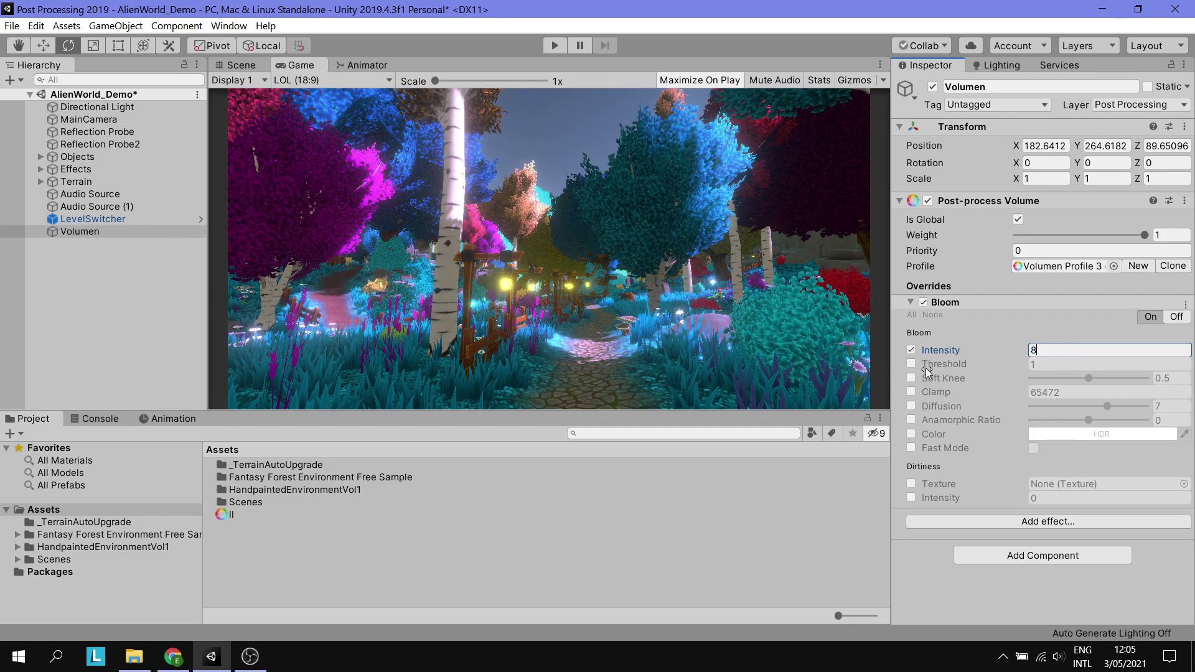
pyautogui.press('Return')
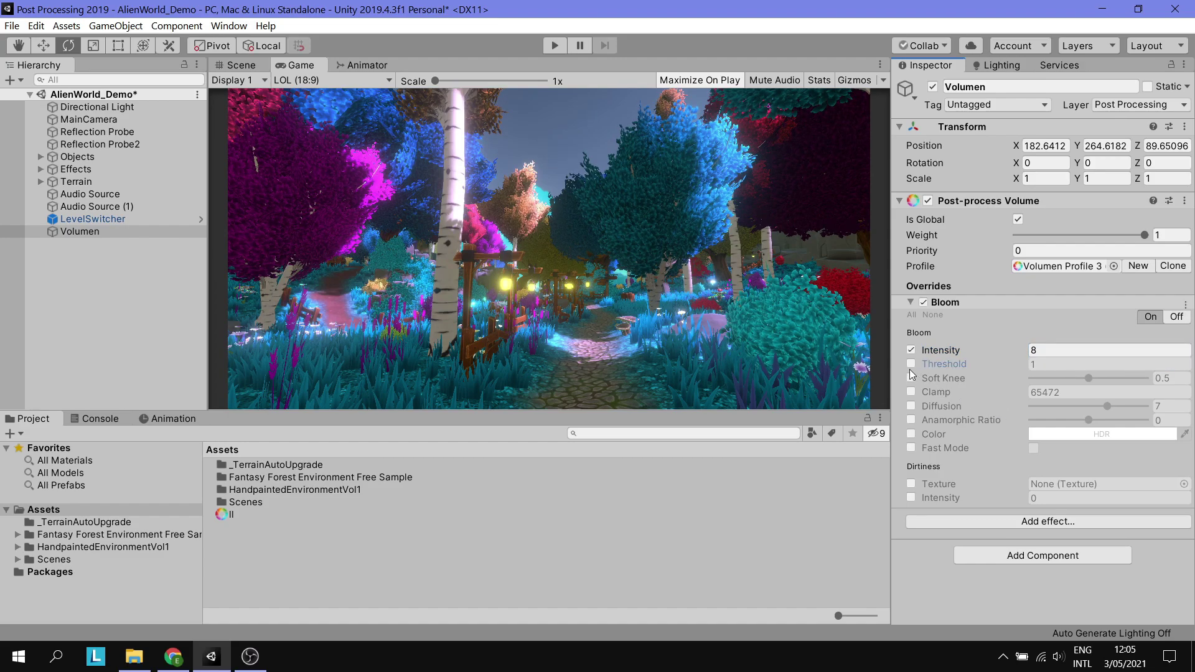
pyautogui.click(911, 364)
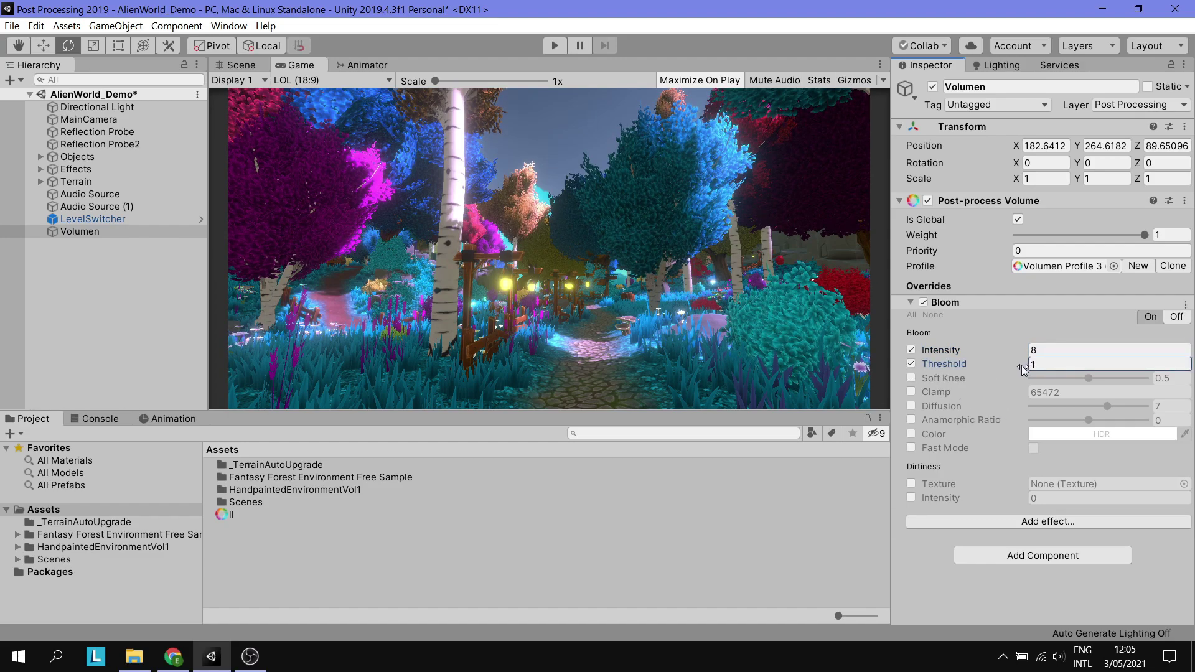
pyautogui.moveTo(1021, 365)
pyautogui.mouseDown()
pyautogui.moveTo(1013, 367)
pyautogui.moveTo(1079, 373)
pyautogui.mouseUp()
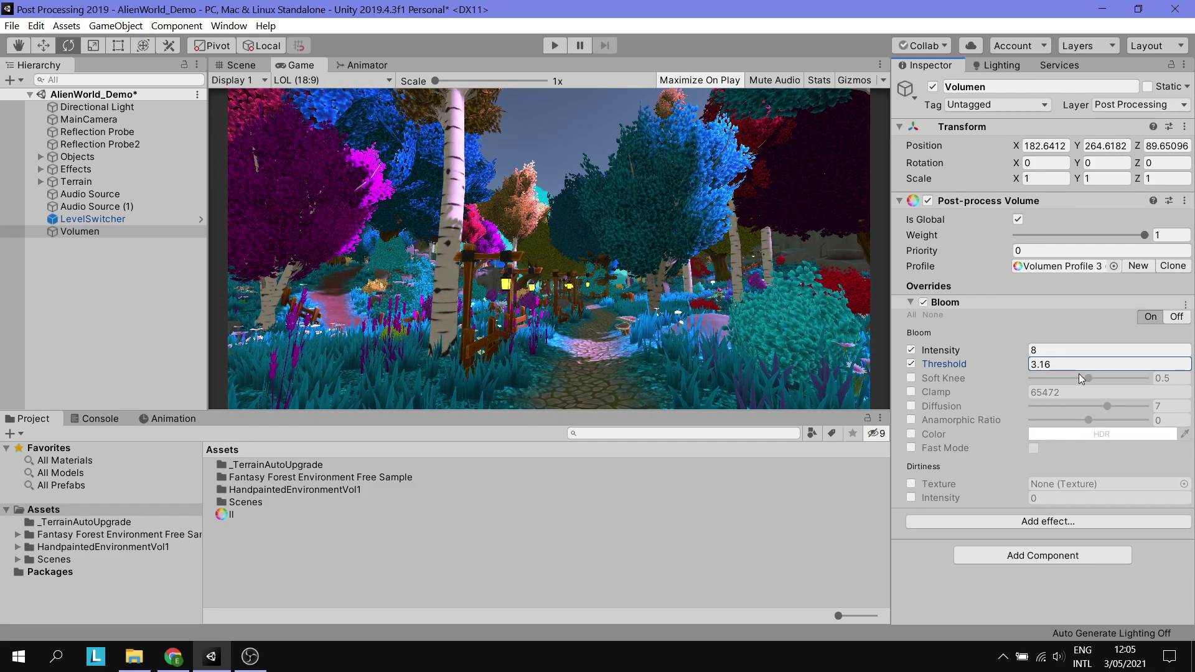
pyautogui.moveTo(1080, 374); pyautogui.dragTo(1018, 368)
pyautogui.click(1070, 371)
pyautogui.write('1')
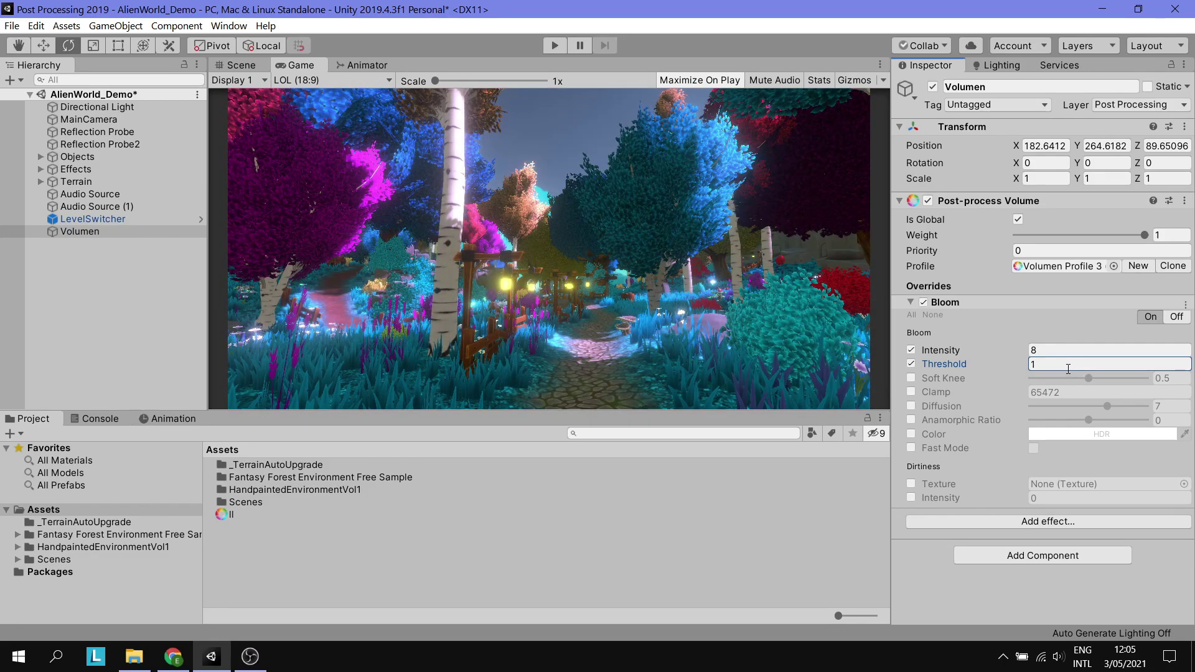
pyautogui.moveTo(1022, 368); pyautogui.dragTo(1020, 367)
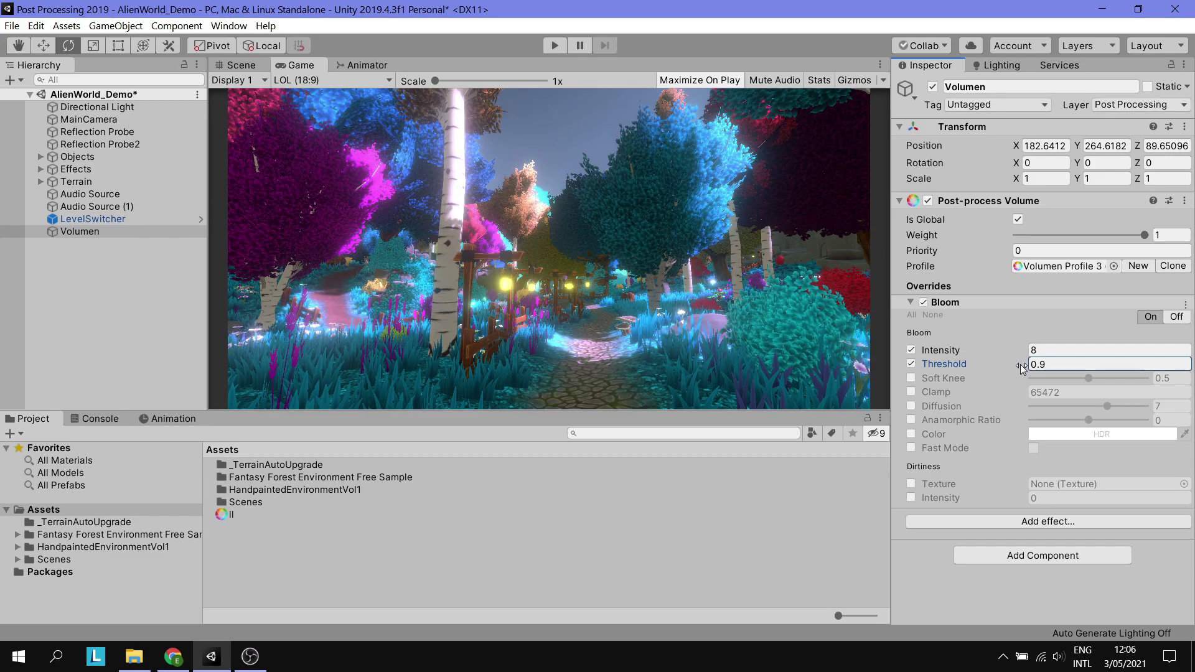
# Enable Bloom's Soft Knee, Clamp, Diffusion, Anamorphic Ratio, Color and Fast Mode overrides
pyautogui.click(910, 379)
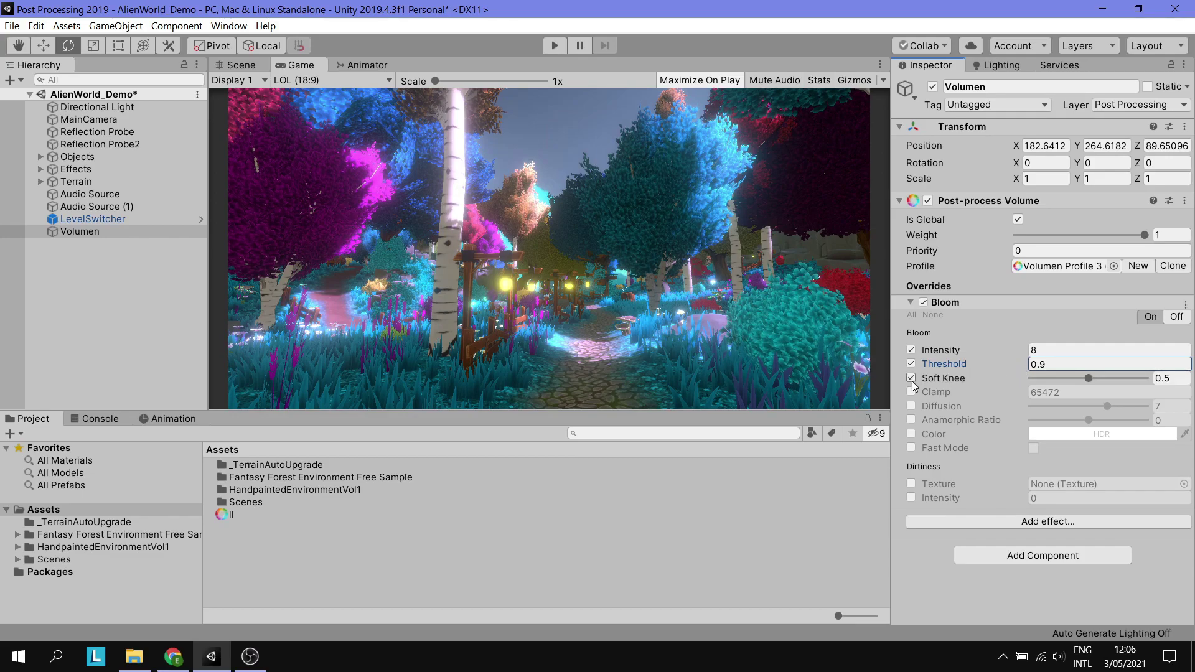
pyautogui.click(912, 392)
pyautogui.click(911, 406)
pyautogui.click(912, 420)
pyautogui.click(912, 434)
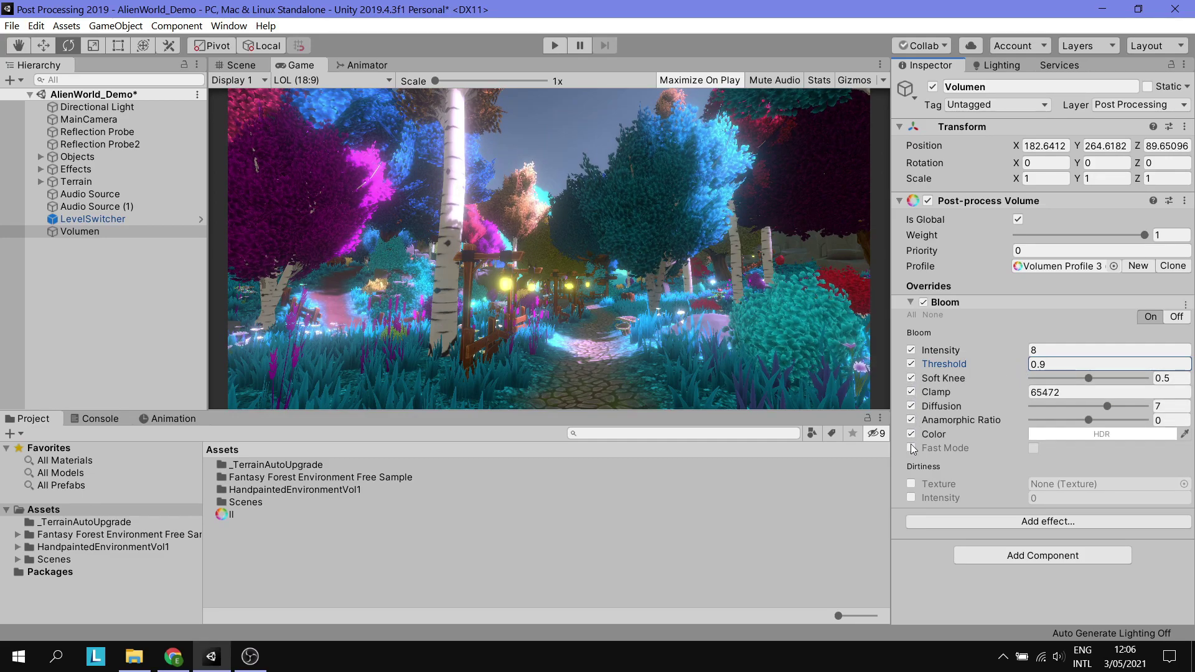
pyautogui.click(911, 448)
pyautogui.moveTo(1089, 422); pyautogui.dragTo(1089, 421)
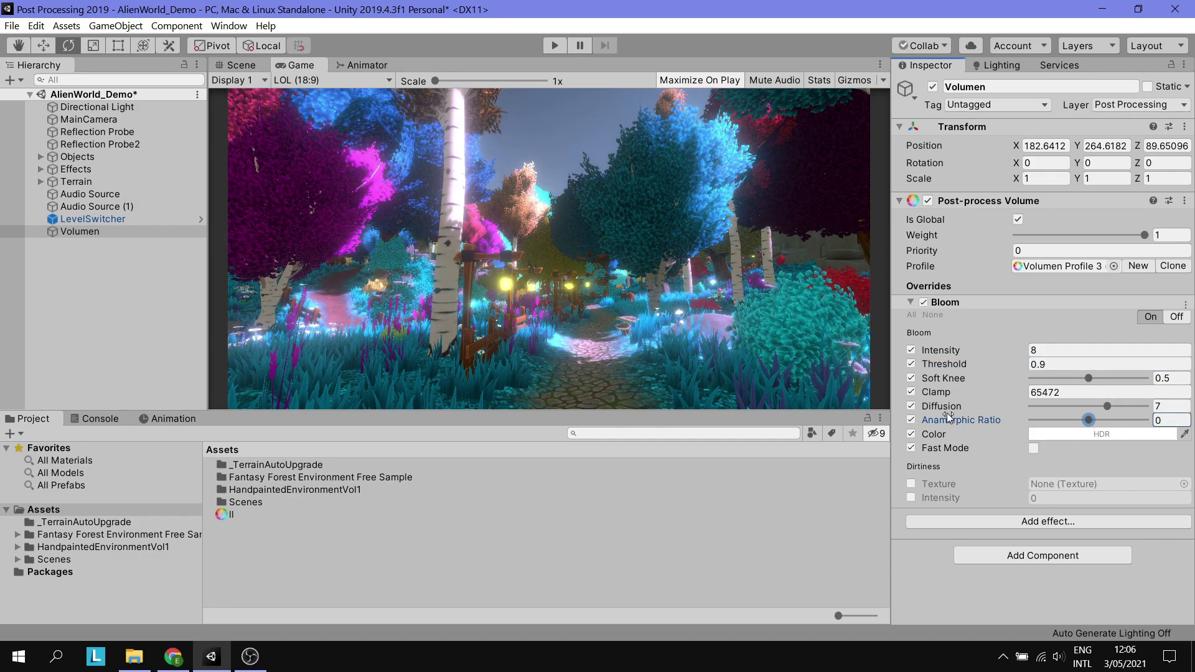
# Add a Vignette override to the volume profile
pyautogui.click(951, 521)
pyautogui.moveTo(983, 531)
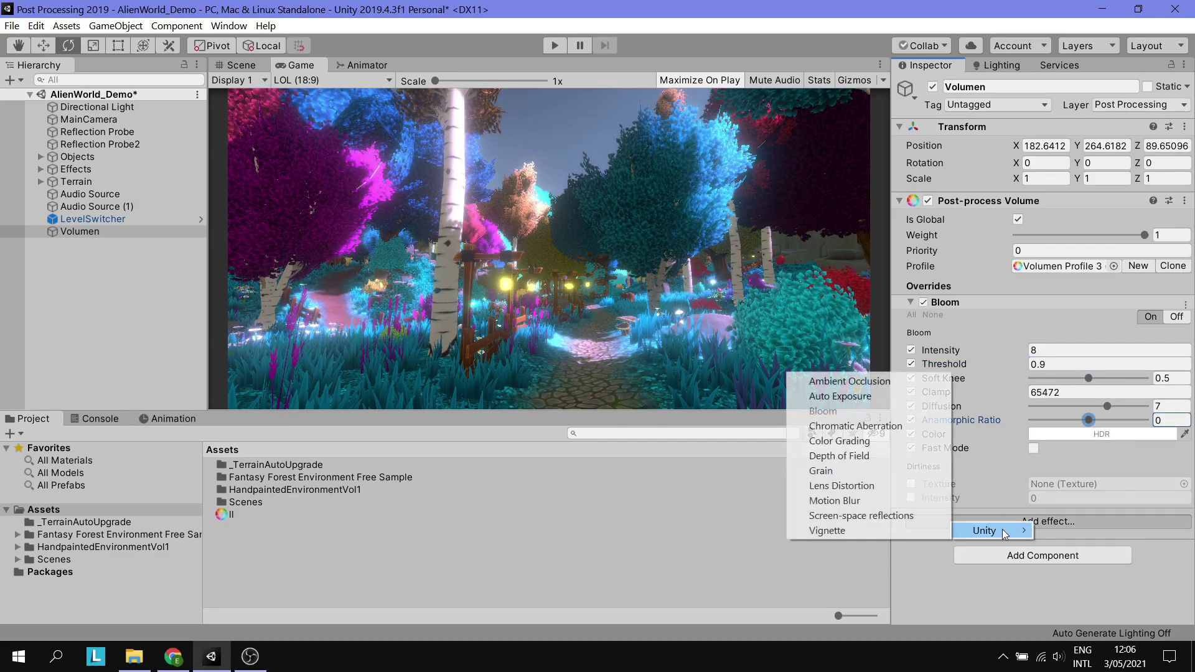
pyautogui.click(827, 531)
pyautogui.scroll(-3, 1073, 442)
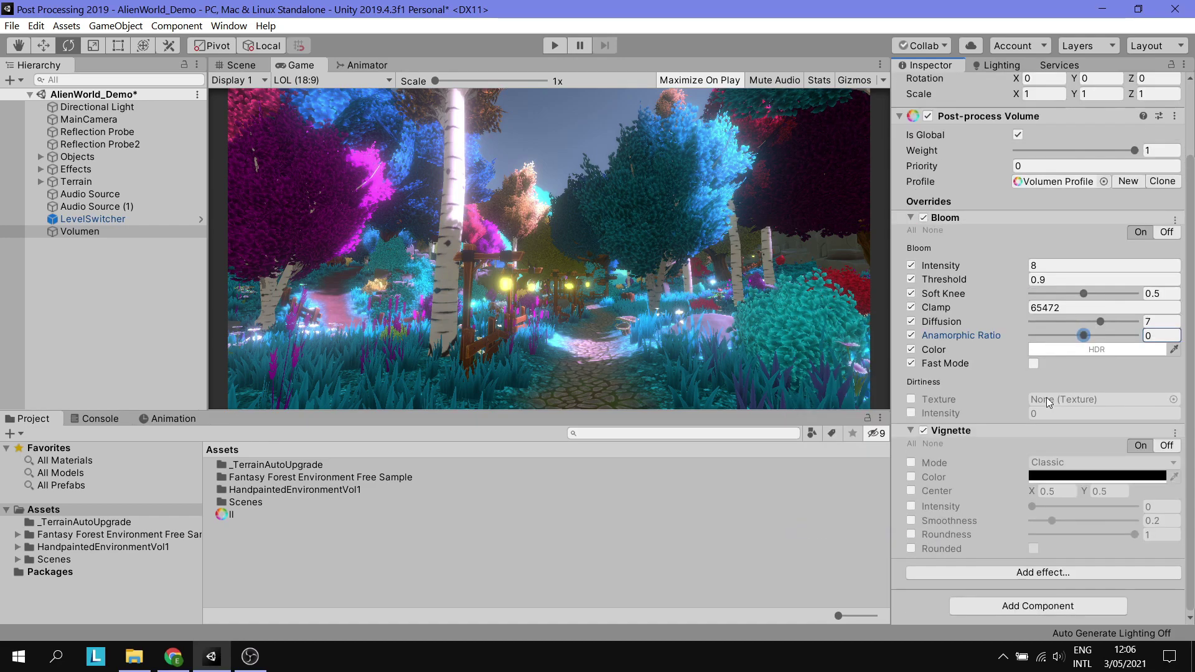
# Enable Vignette Intensity, preview it at 1, then settle it at 0.311
pyautogui.click(911, 506)
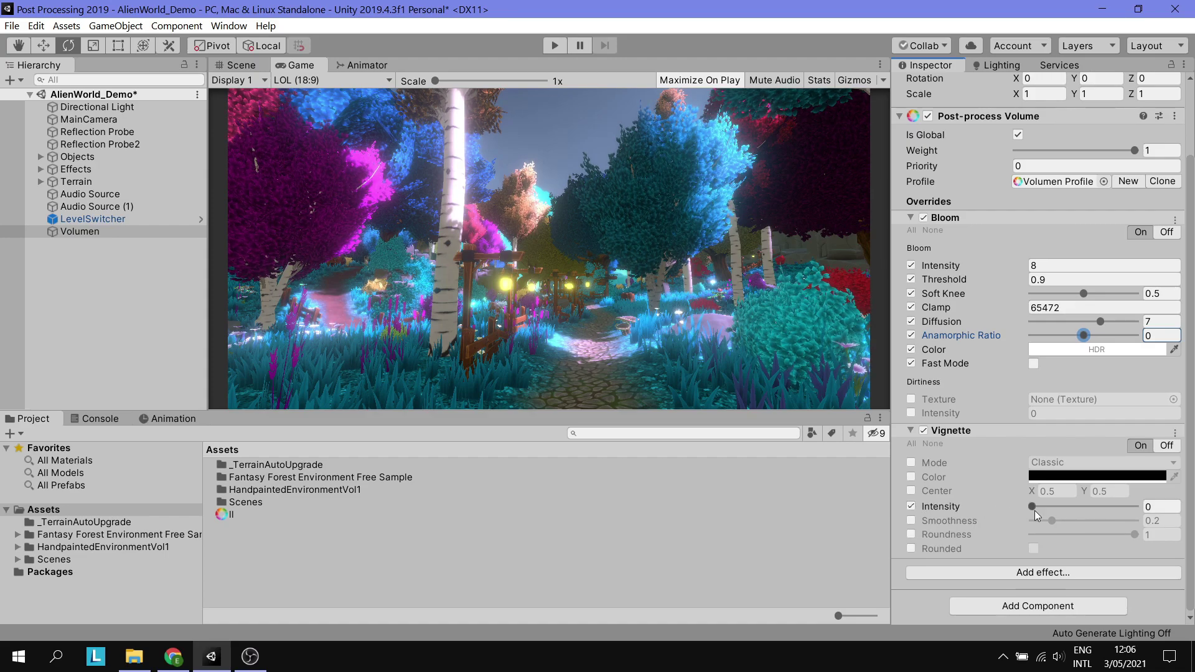
pyautogui.moveTo(1035, 512); pyautogui.dragTo(1149, 512)
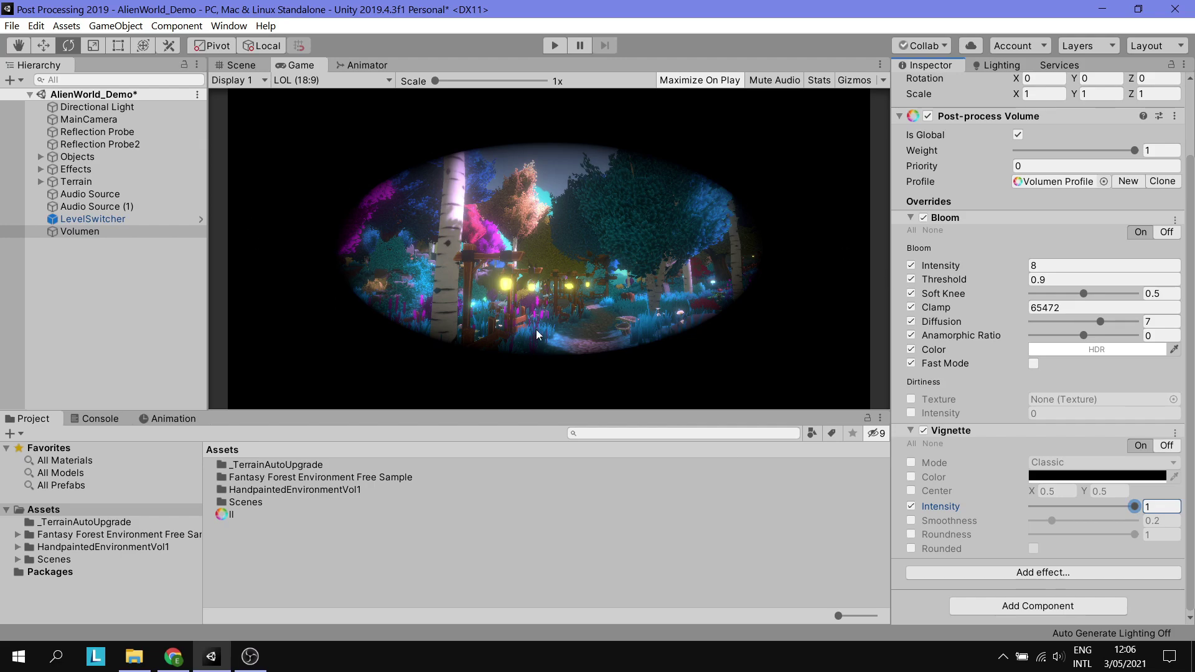
pyautogui.moveTo(1135, 510)
pyautogui.mouseDown()
pyautogui.moveTo(1049, 509)
pyautogui.moveTo(1067, 514)
pyautogui.mouseUp()
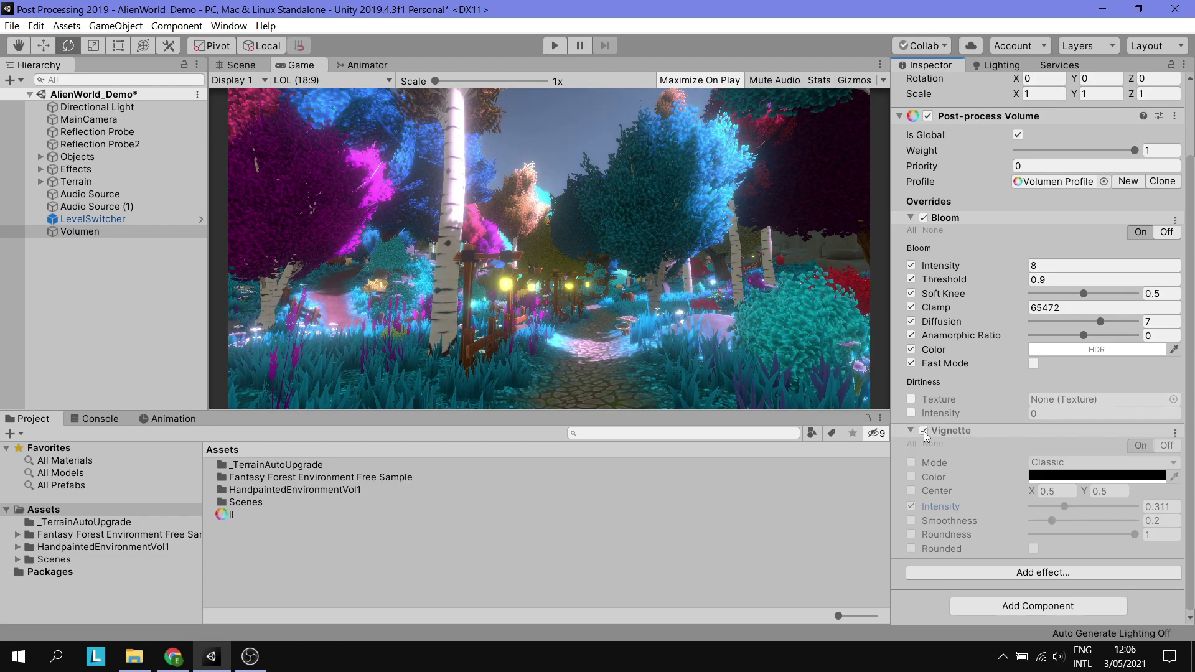
# Add an Ambient Occlusion override to the Volumen profile
pyautogui.click(962, 574)
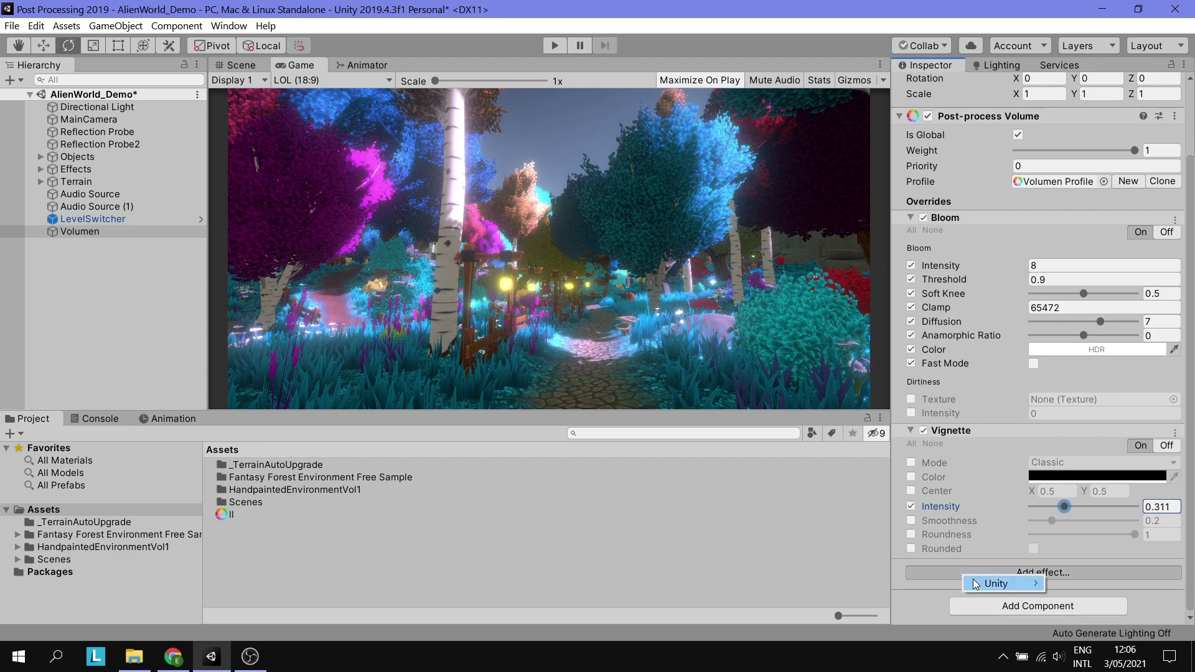
pyautogui.moveTo(994, 589)
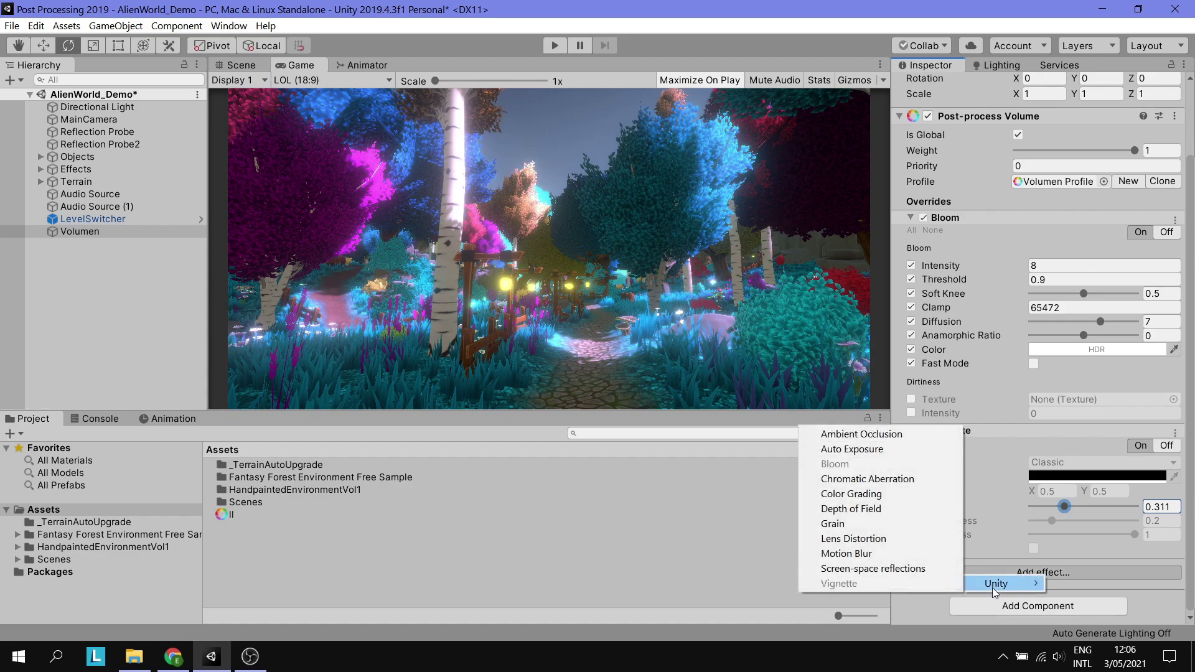
pyautogui.click(862, 434)
pyautogui.scroll(-3, 1093, 440)
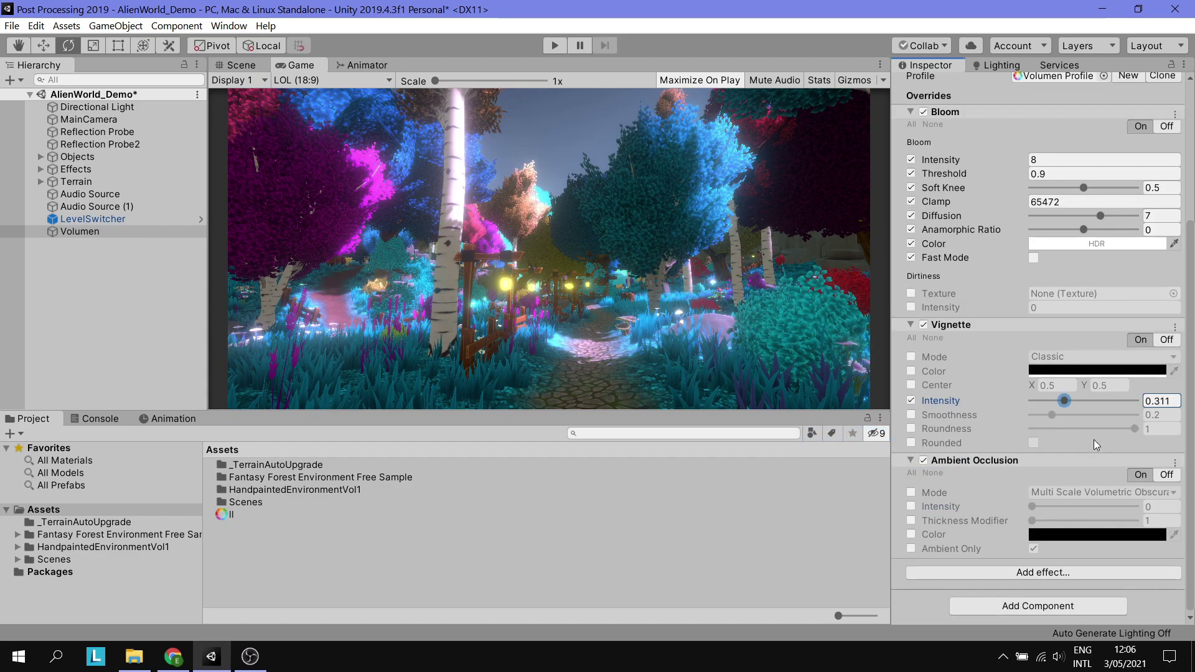
# Enable Ambient Occlusion's Mode, Intensity, Color, Thickness Modifier and Ambient Only overrides
pyautogui.click(911, 493)
pyautogui.click(911, 506)
pyautogui.click(912, 535)
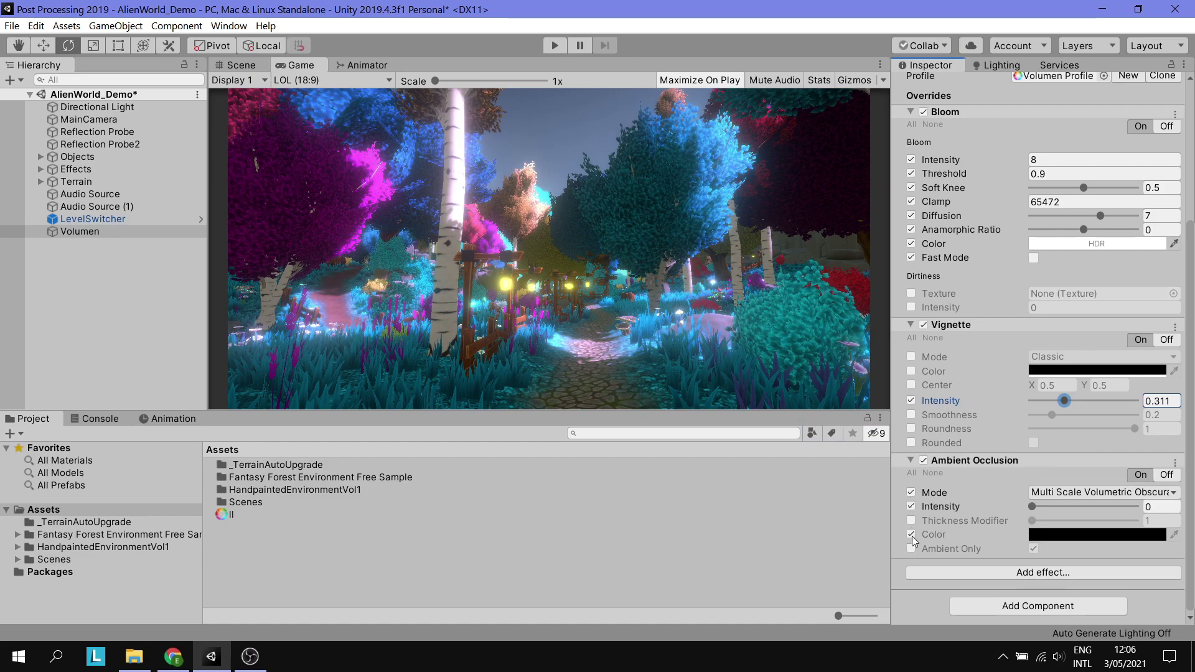
pyautogui.click(911, 520)
pyautogui.click(911, 549)
pyautogui.scroll(-1, 1038, 503)
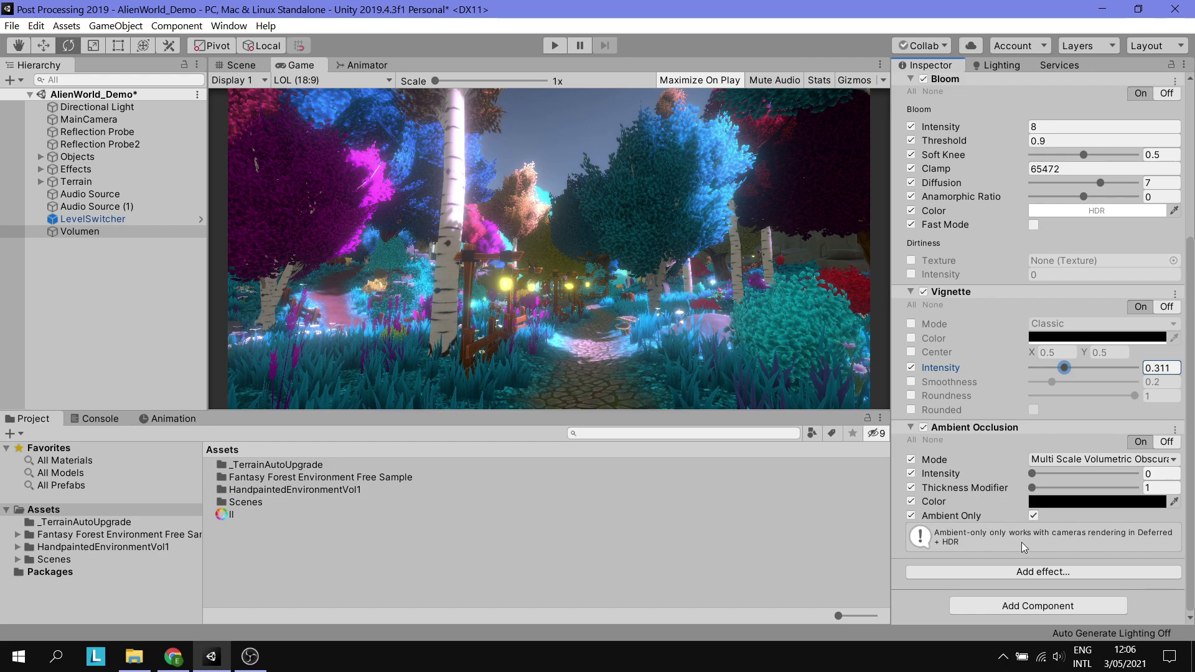
pyautogui.click(100, 123)
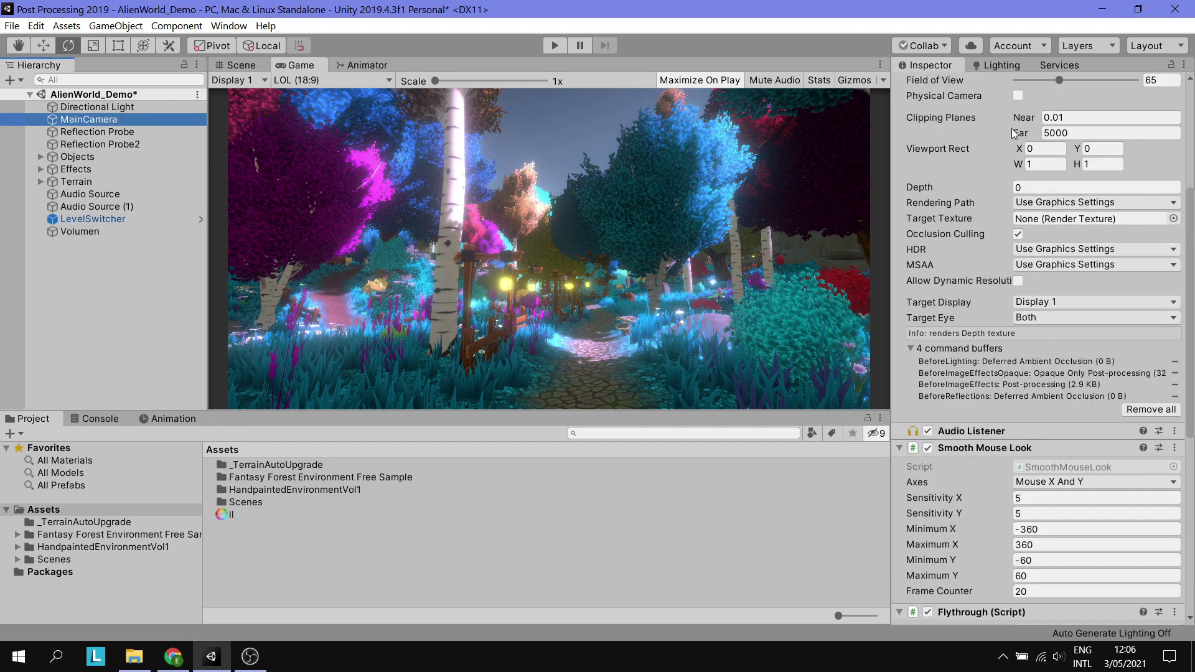
pyautogui.click(1059, 209)
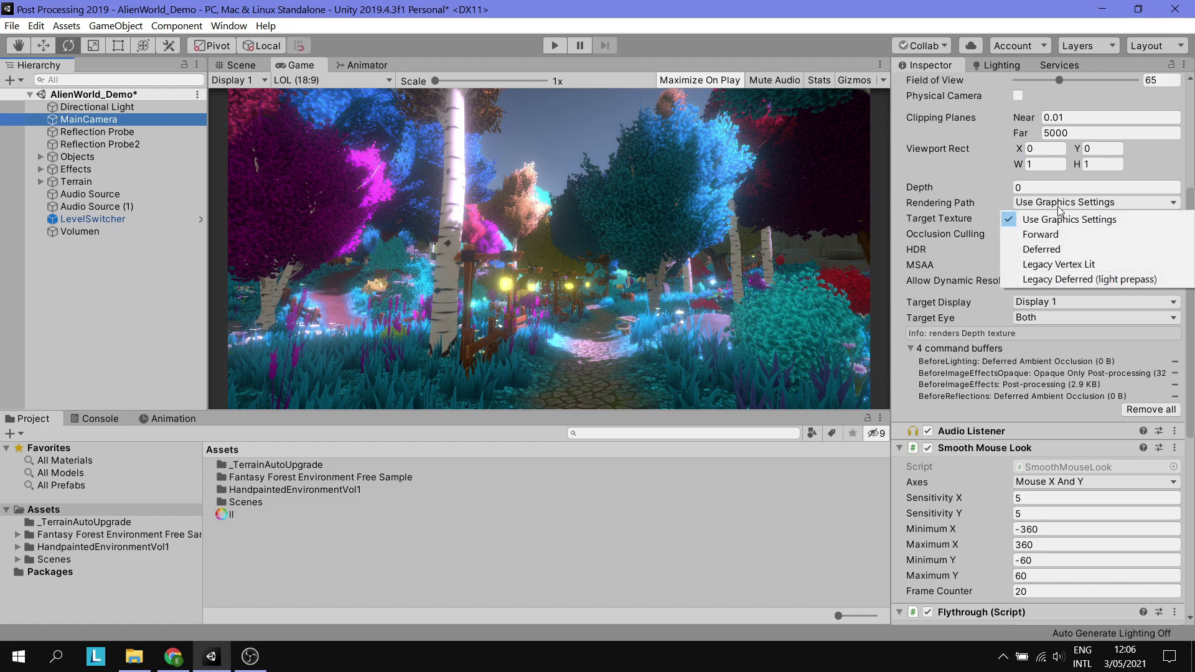
pyautogui.click(1052, 249)
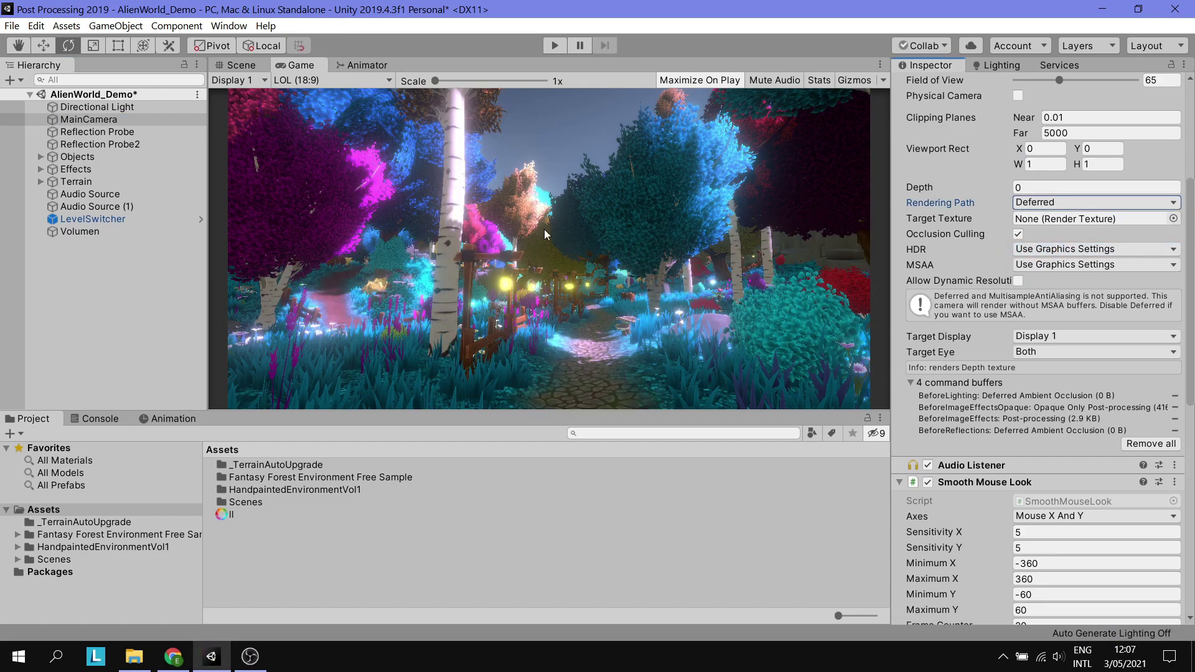
pyautogui.click(83, 231)
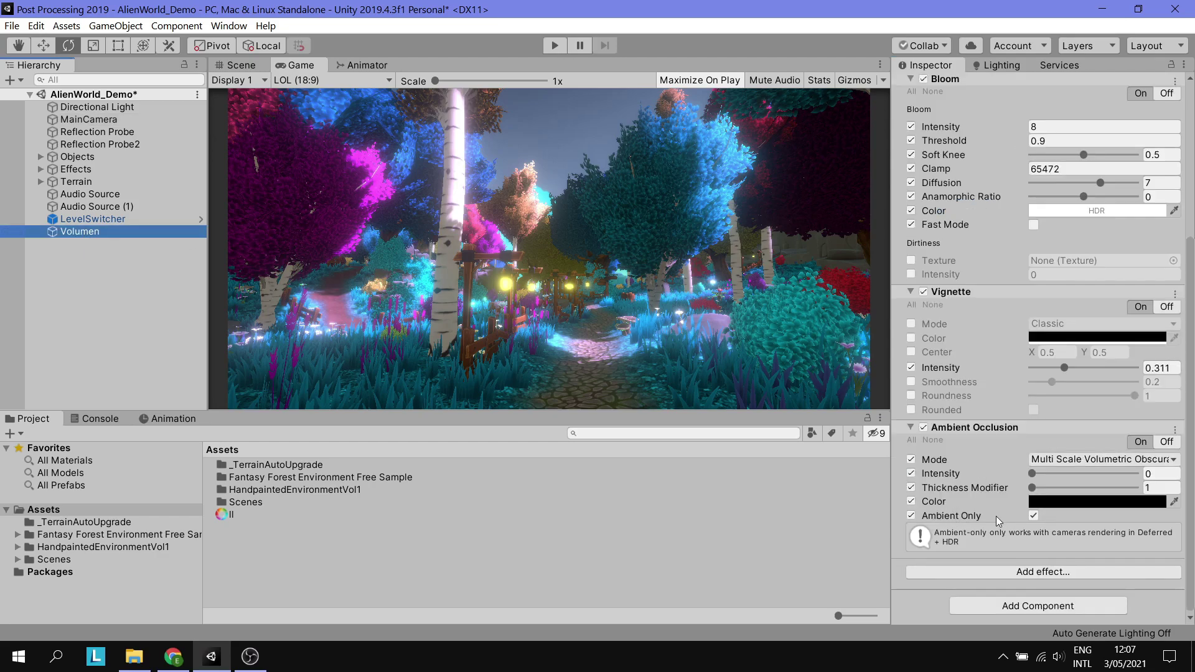
pyautogui.press('Up')
pyautogui.press('Up')
pyautogui.press('Up')
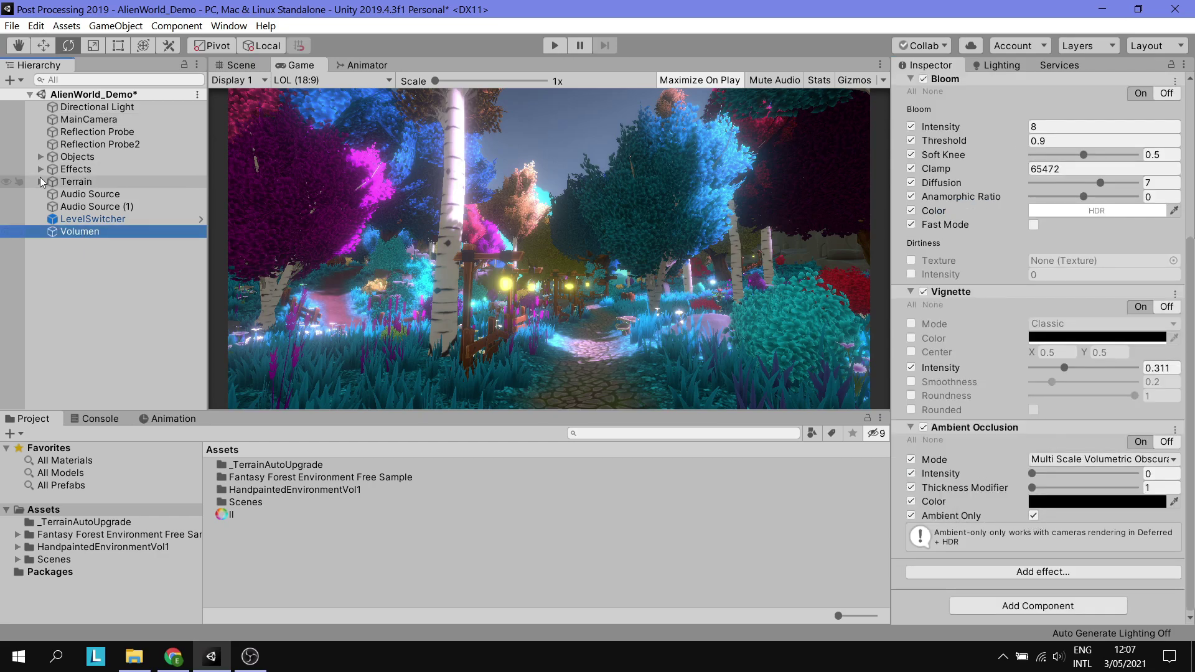
pyautogui.press('Up')
pyautogui.press('Up')
pyautogui.press('Up')
pyautogui.click(1062, 205)
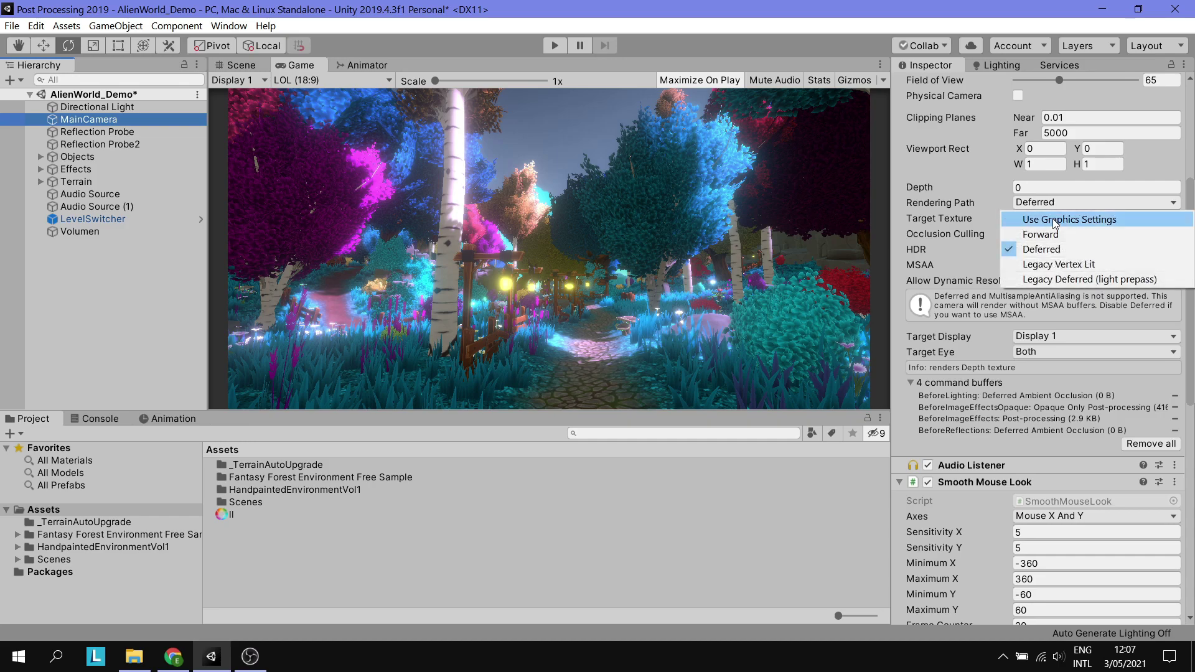
pyautogui.click(1067, 218)
pyautogui.click(86, 235)
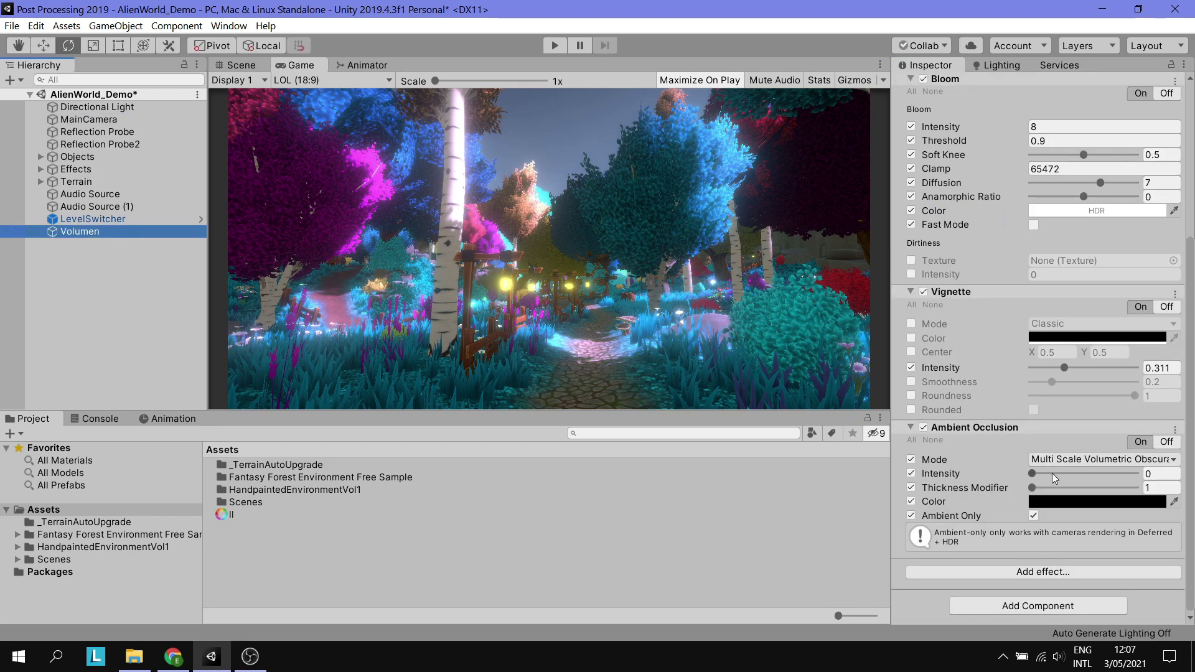
# Turn off Ambient Only and give AO grey colour 7E7E7E, intensity 0.15, thickness 2.57
pyautogui.click(1034, 516)
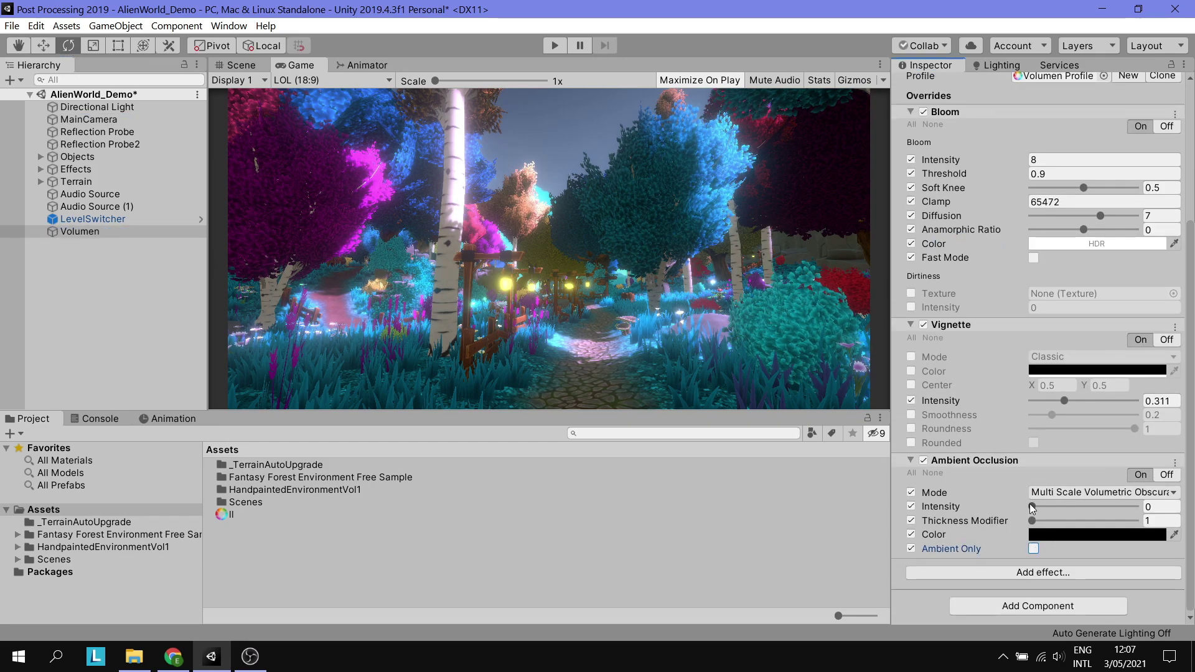
pyautogui.moveTo(1033, 508); pyautogui.dragTo(1032, 517)
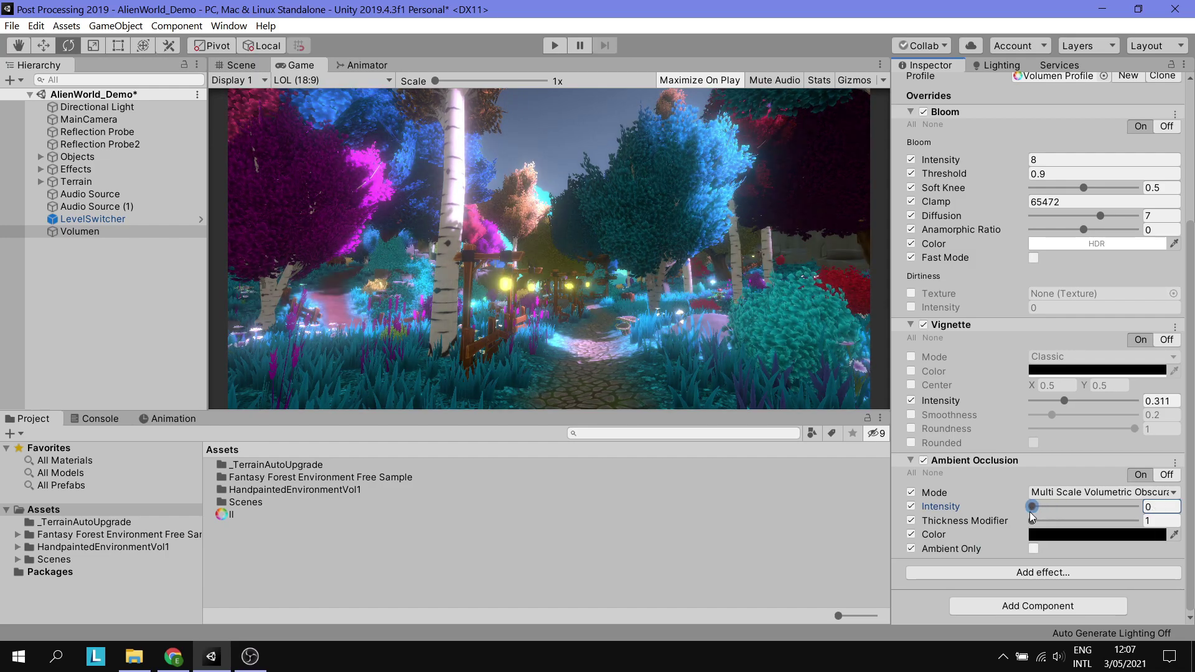
pyautogui.click(1055, 535)
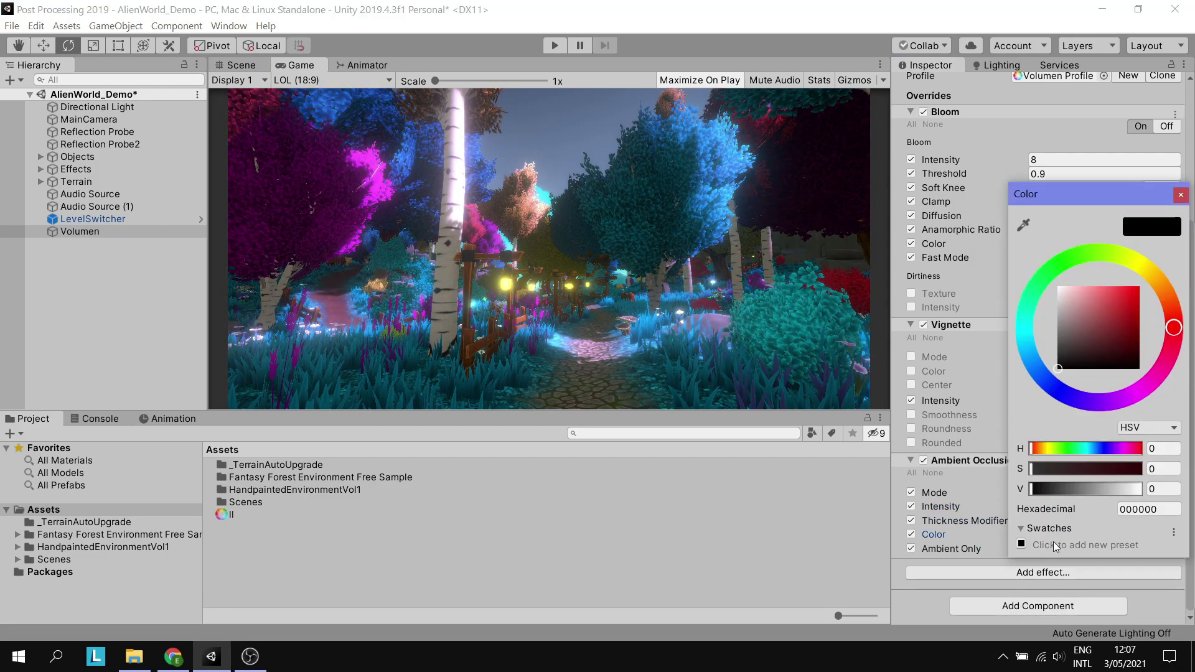
pyautogui.moveTo(1063, 347); pyautogui.dragTo(1052, 335)
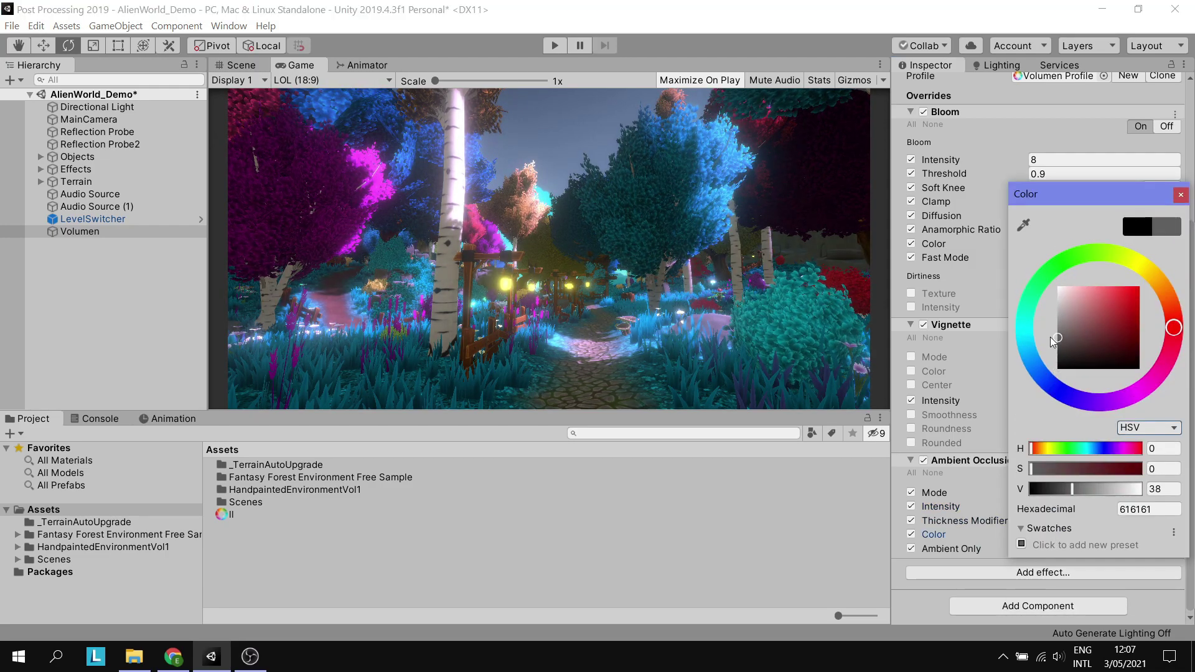
pyautogui.click(1181, 195)
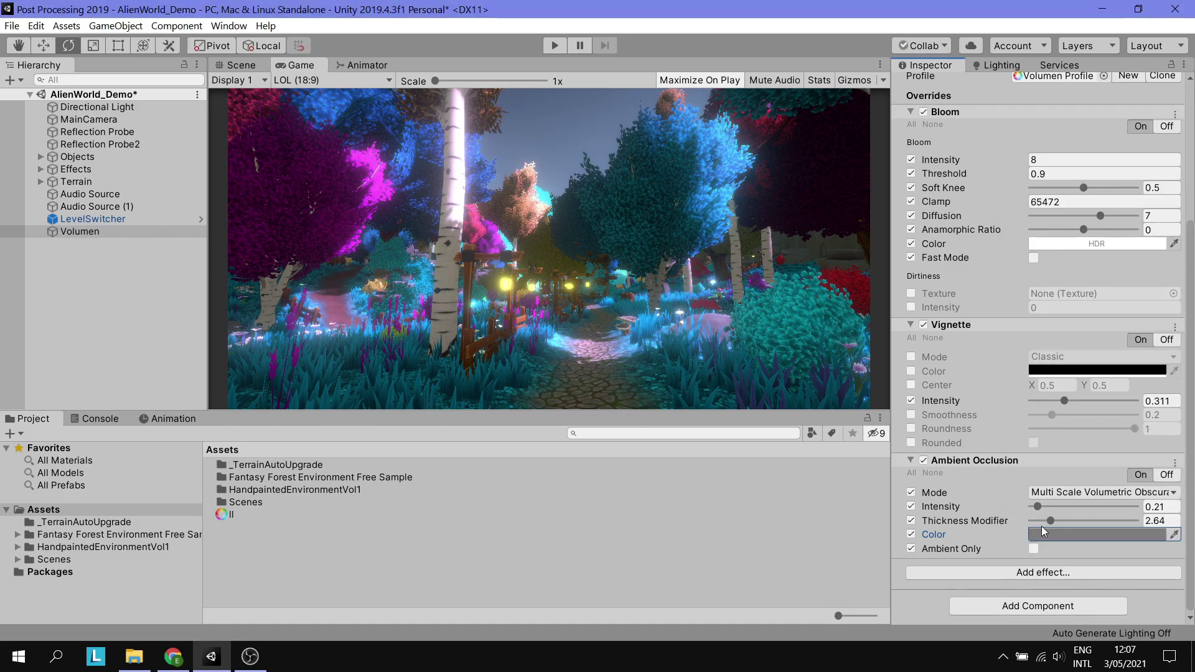
pyautogui.moveTo(1039, 507); pyautogui.dragTo(1040, 507)
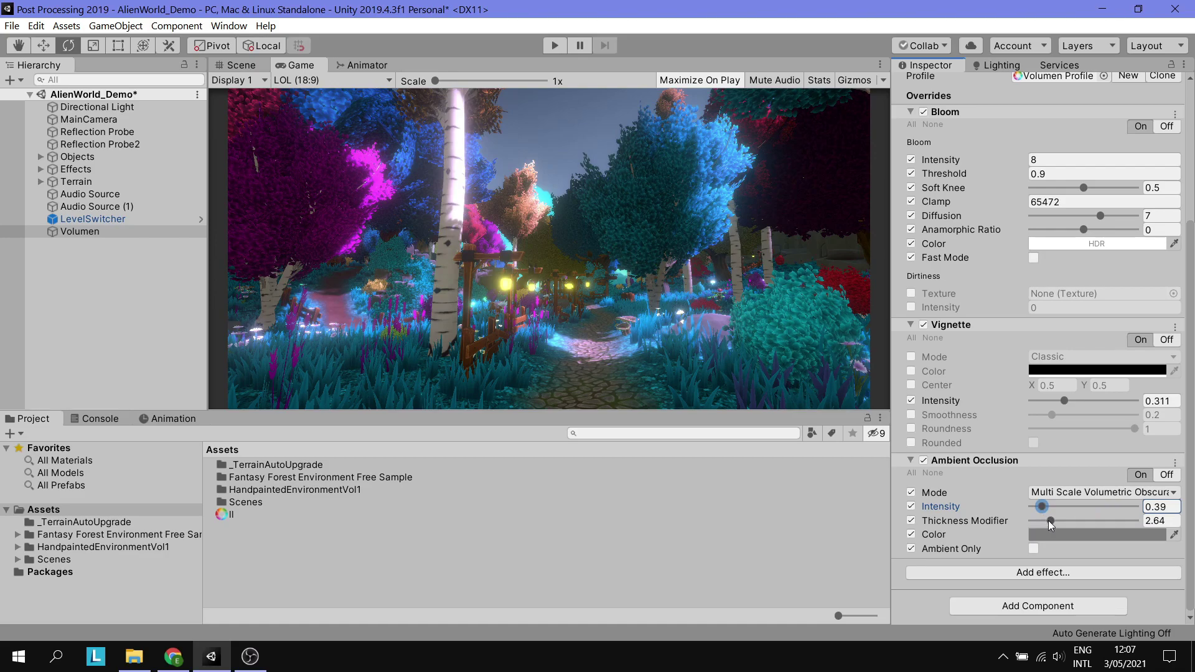
pyautogui.moveTo(1050, 521)
pyautogui.mouseDown()
pyautogui.moveTo(1107, 519)
pyautogui.moveTo(1051, 525)
pyautogui.mouseUp()
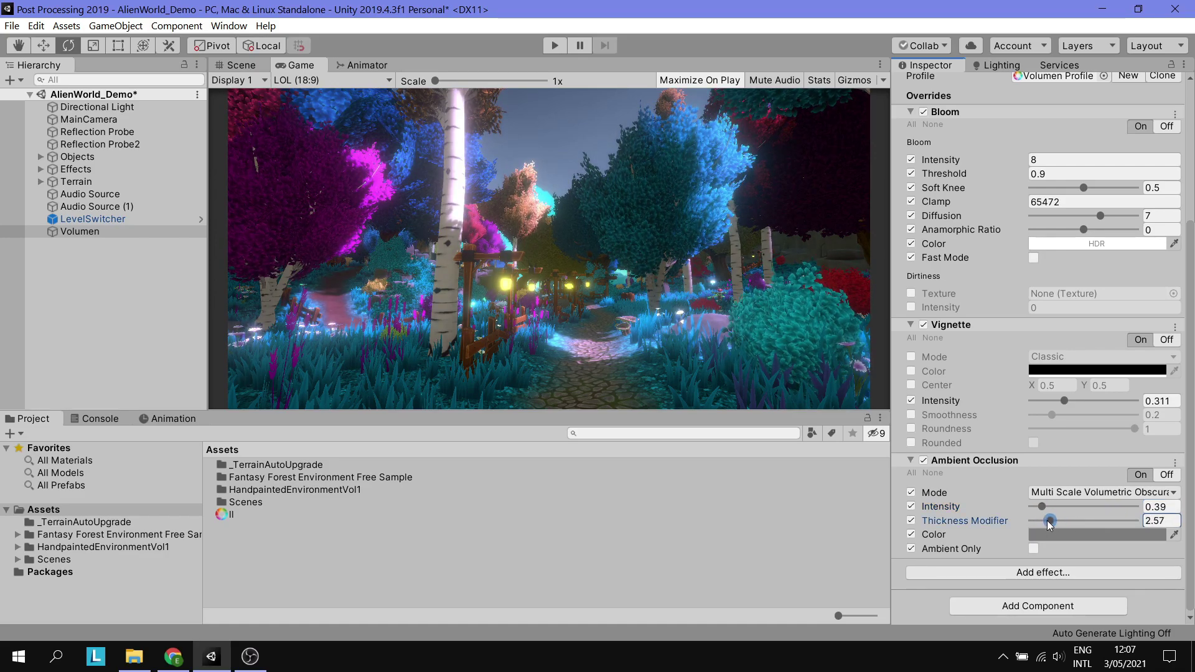
pyautogui.moveTo(1041, 507); pyautogui.dragTo(1036, 506)
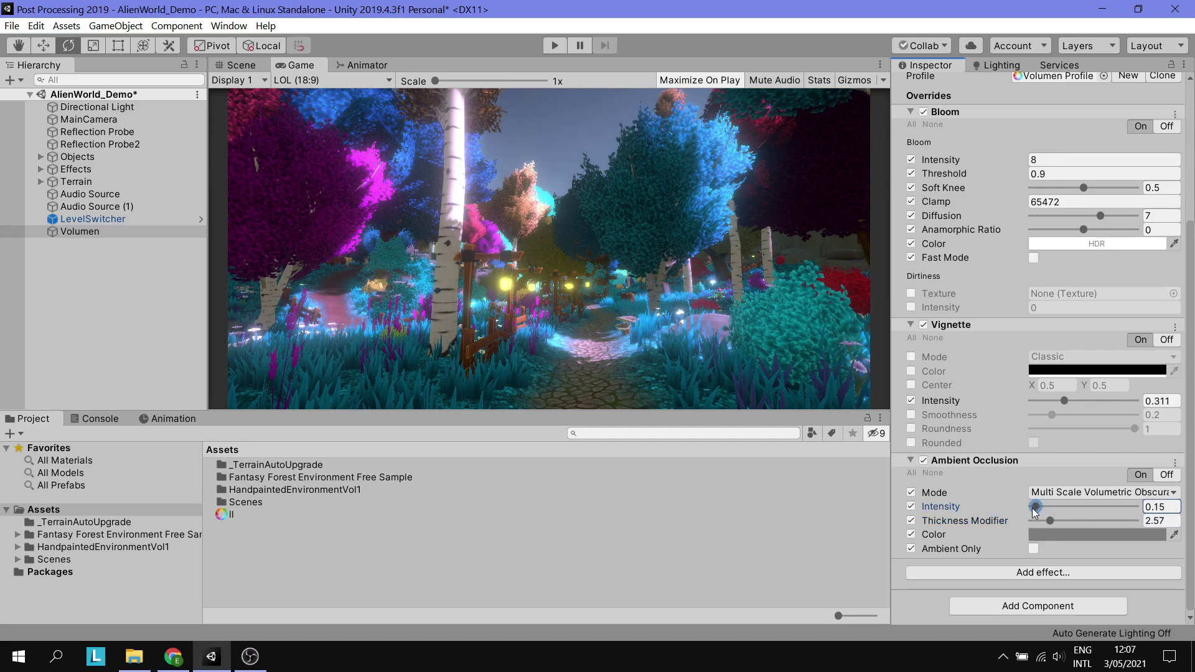
# Add a Color Grading override to Volumen Profile 3 from the Unity effects list
pyautogui.click(1006, 572)
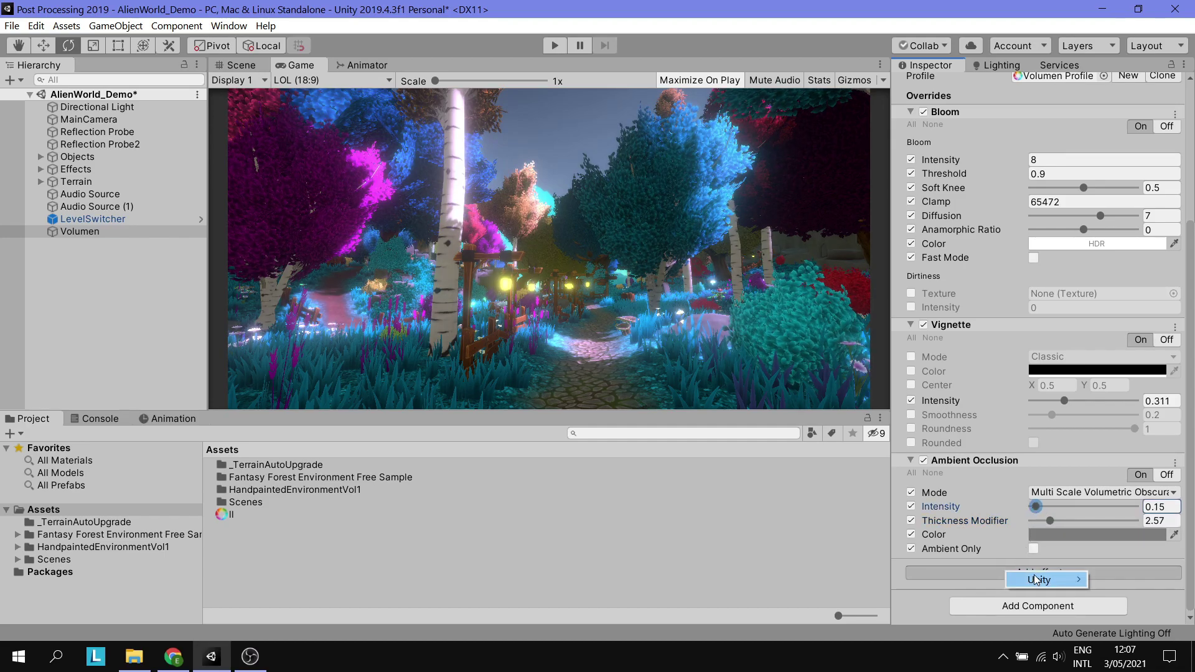
pyautogui.moveTo(1036, 579)
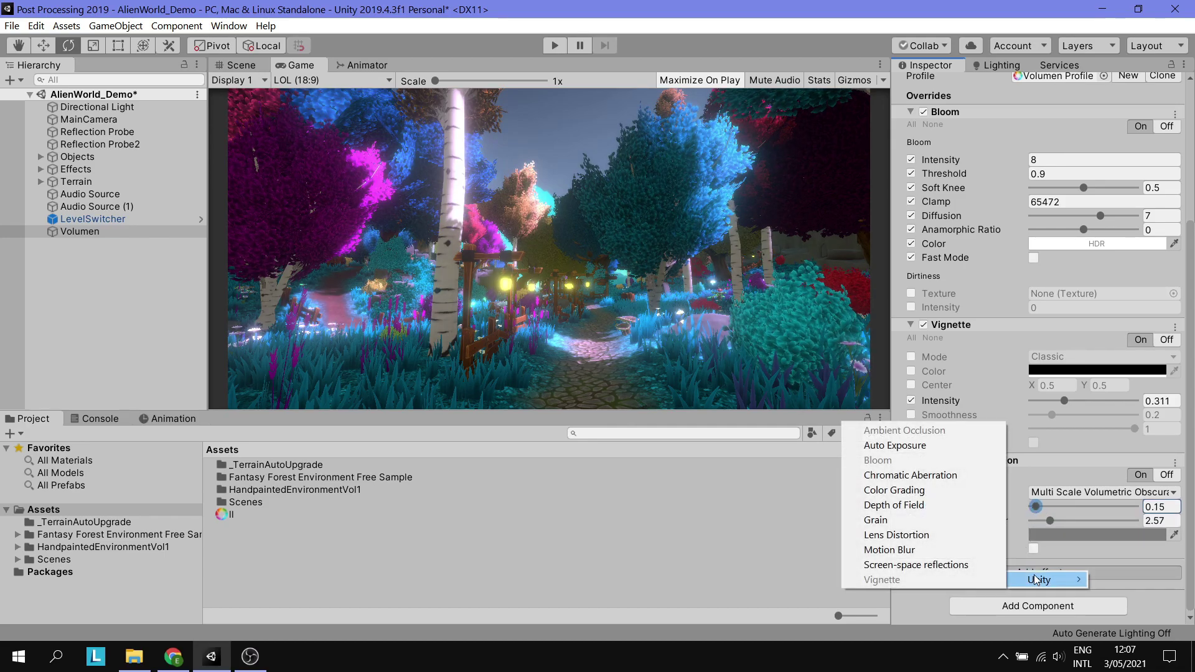
pyautogui.click(939, 491)
pyautogui.scroll(-10, 1105, 442)
pyautogui.scroll(5, 1058, 344)
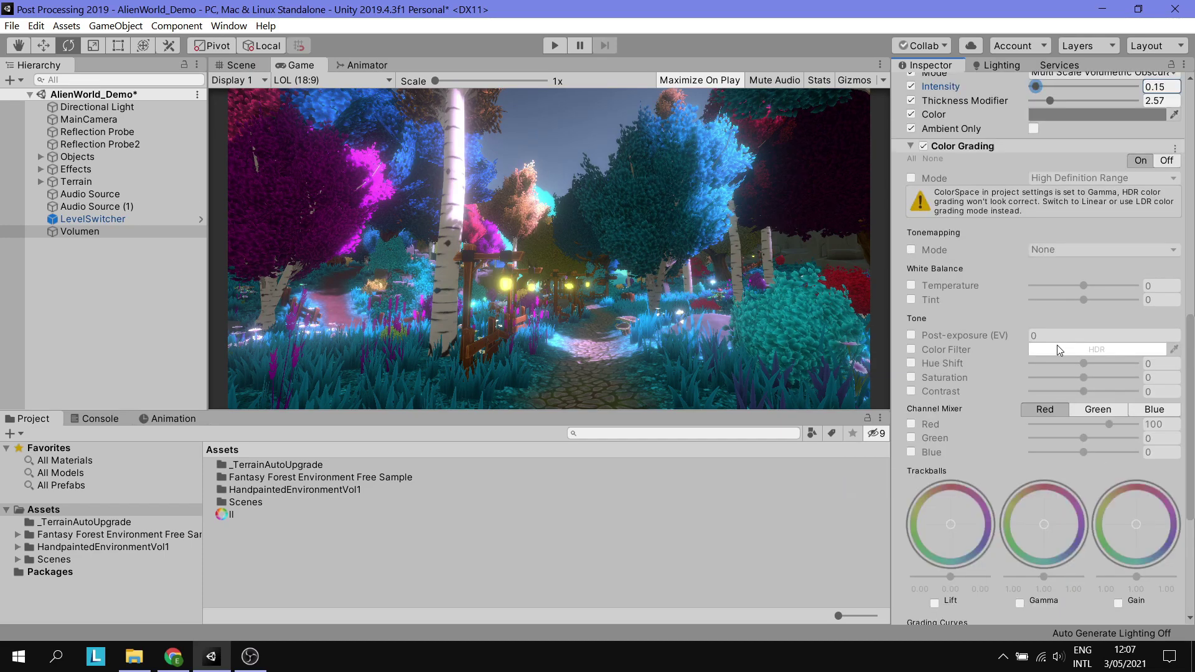
pyautogui.scroll(5, 995, 320)
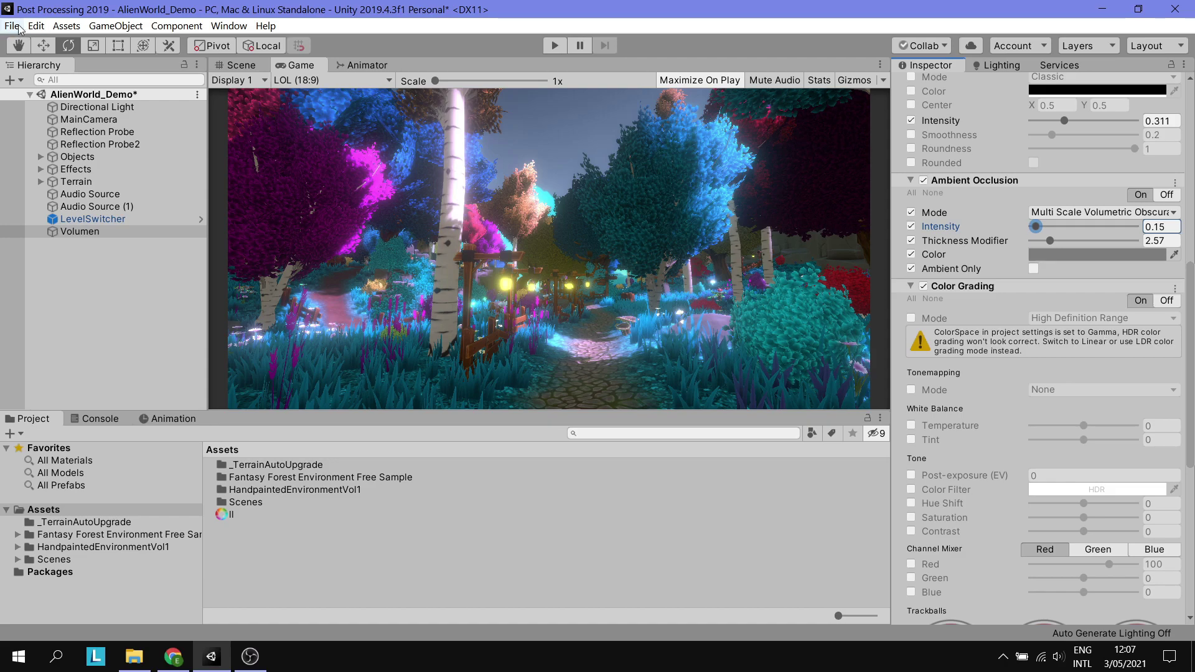
pyautogui.click(14, 26)
pyautogui.click(29, 160)
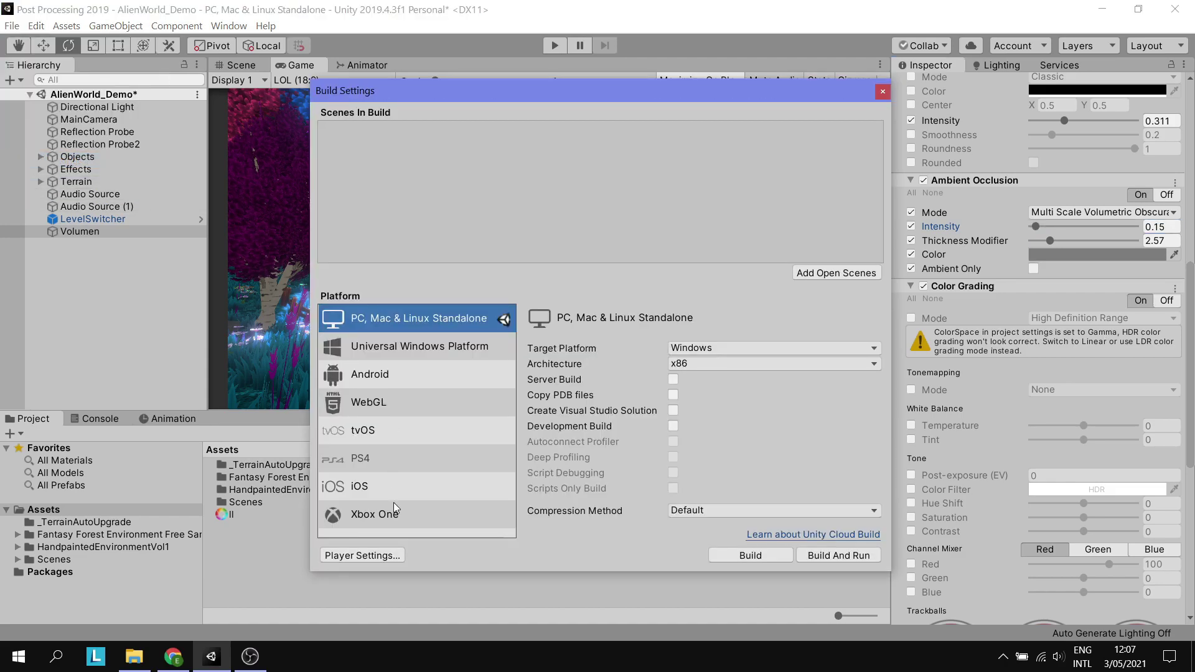
pyautogui.click(382, 554)
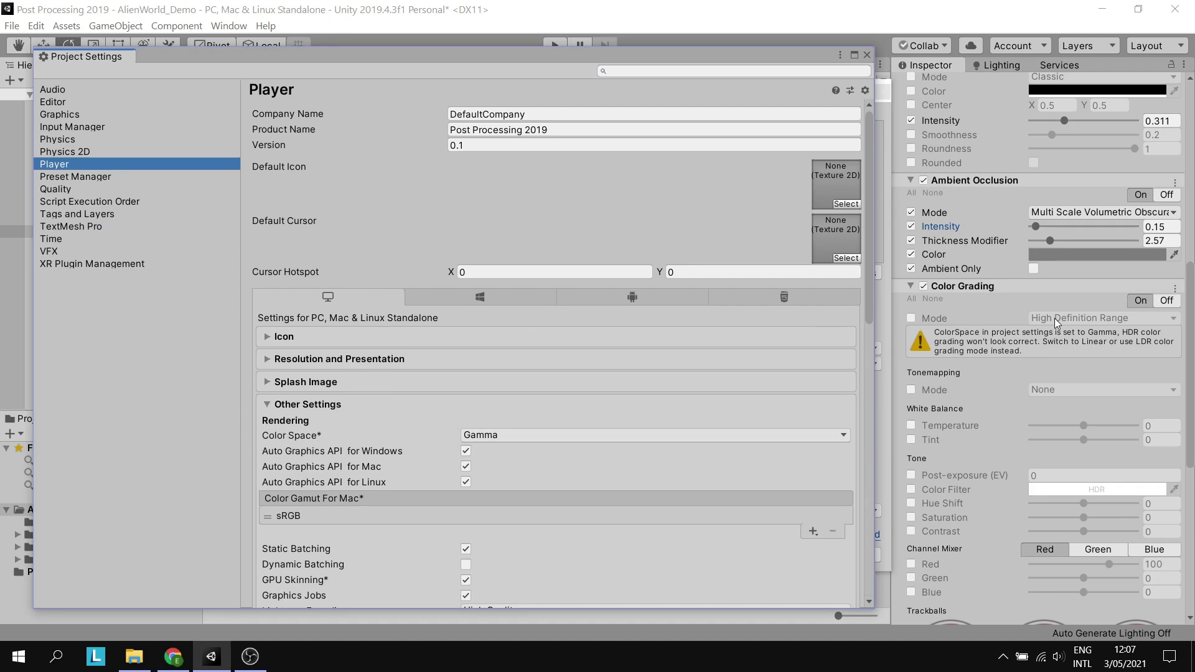
pyautogui.click(554, 436)
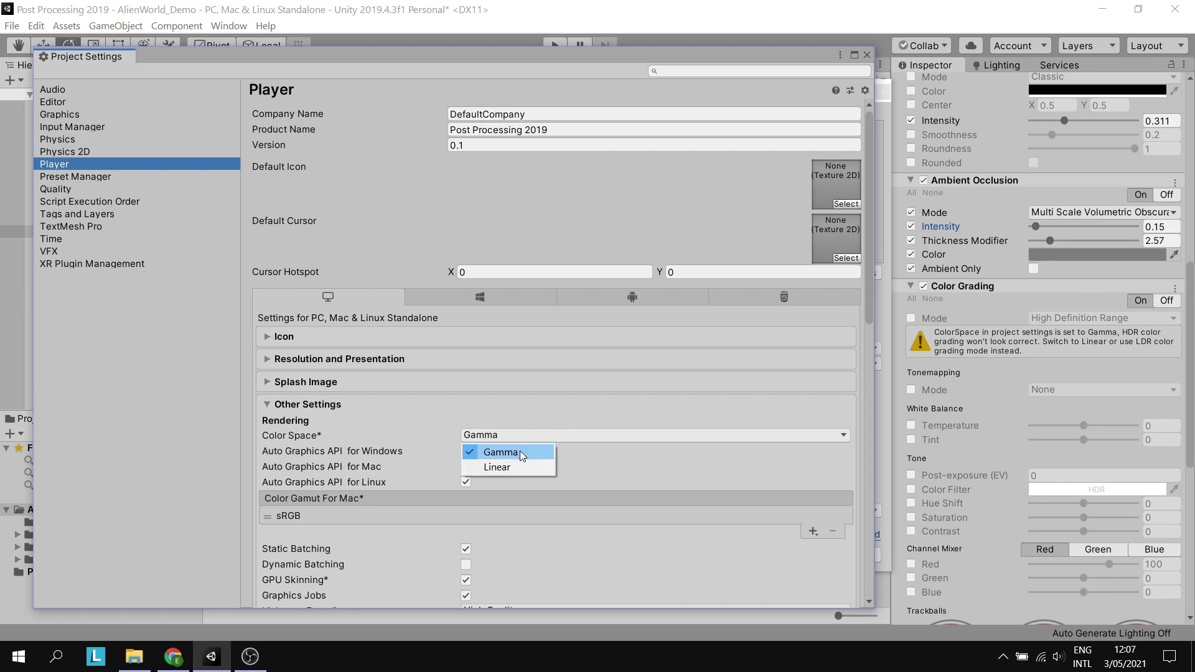
pyautogui.click(871, 55)
pyautogui.click(869, 55)
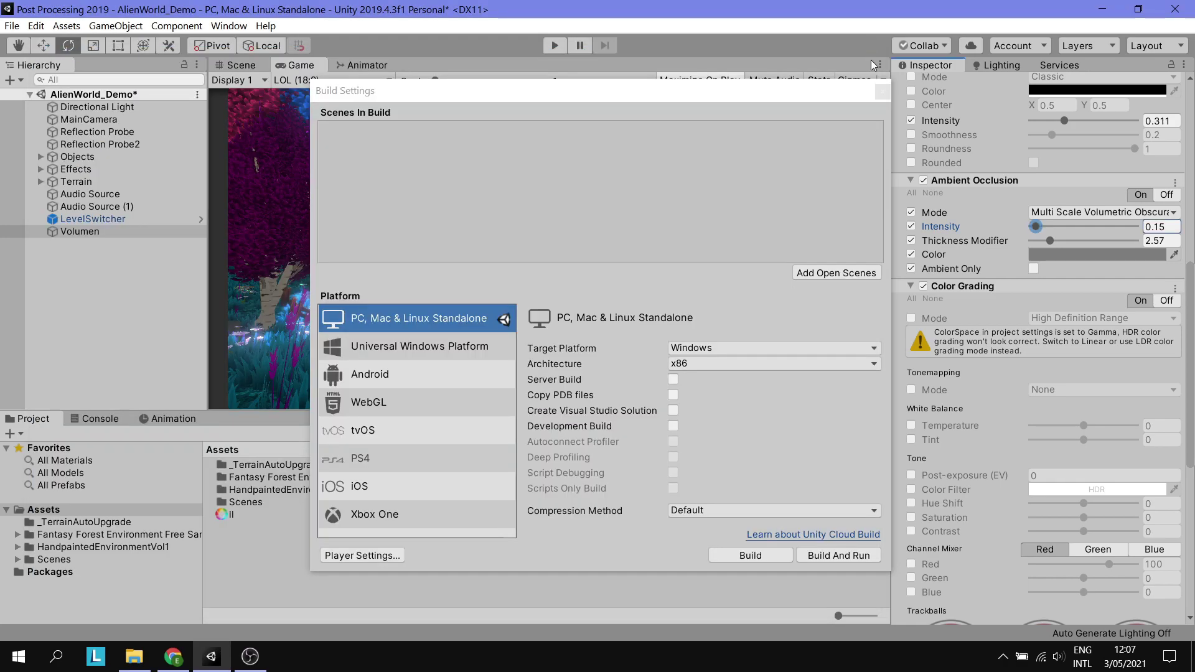
pyautogui.click(883, 93)
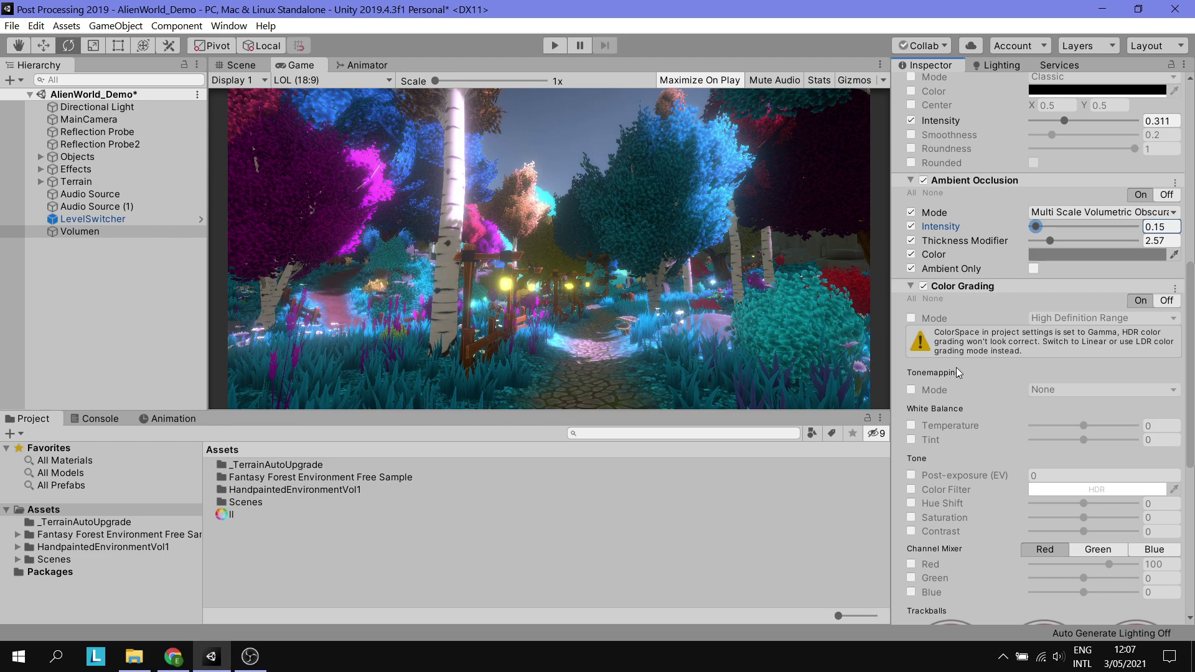
# Enable the white balance Temperature and Tint overrides, with Tint at 0
pyautogui.click(911, 425)
pyautogui.click(912, 440)
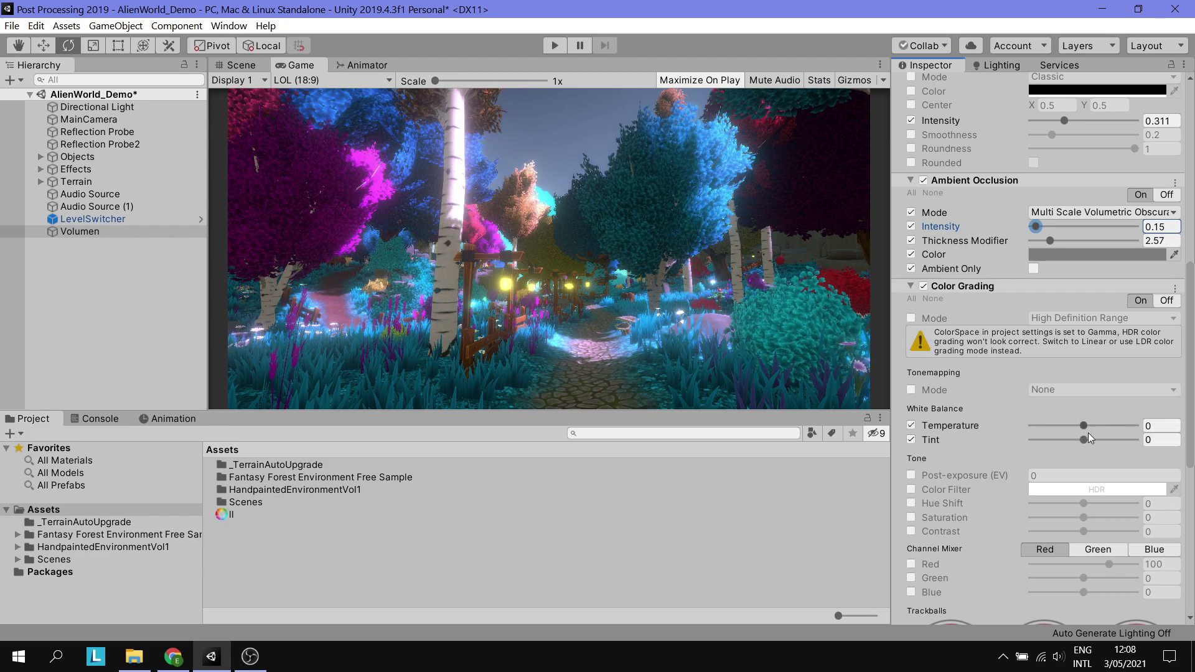
pyautogui.moveTo(1083, 440)
pyautogui.mouseDown()
pyautogui.moveTo(1118, 440)
pyautogui.moveTo(1083, 439)
pyautogui.mouseUp()
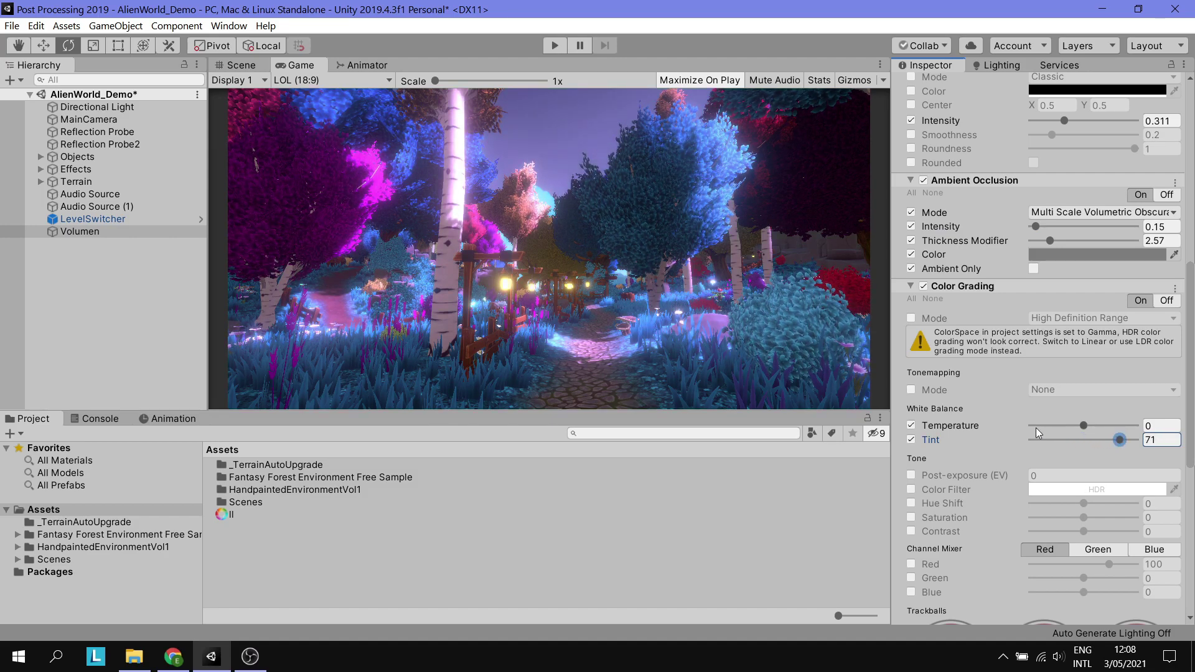
pyautogui.scroll(-5, 1031, 417)
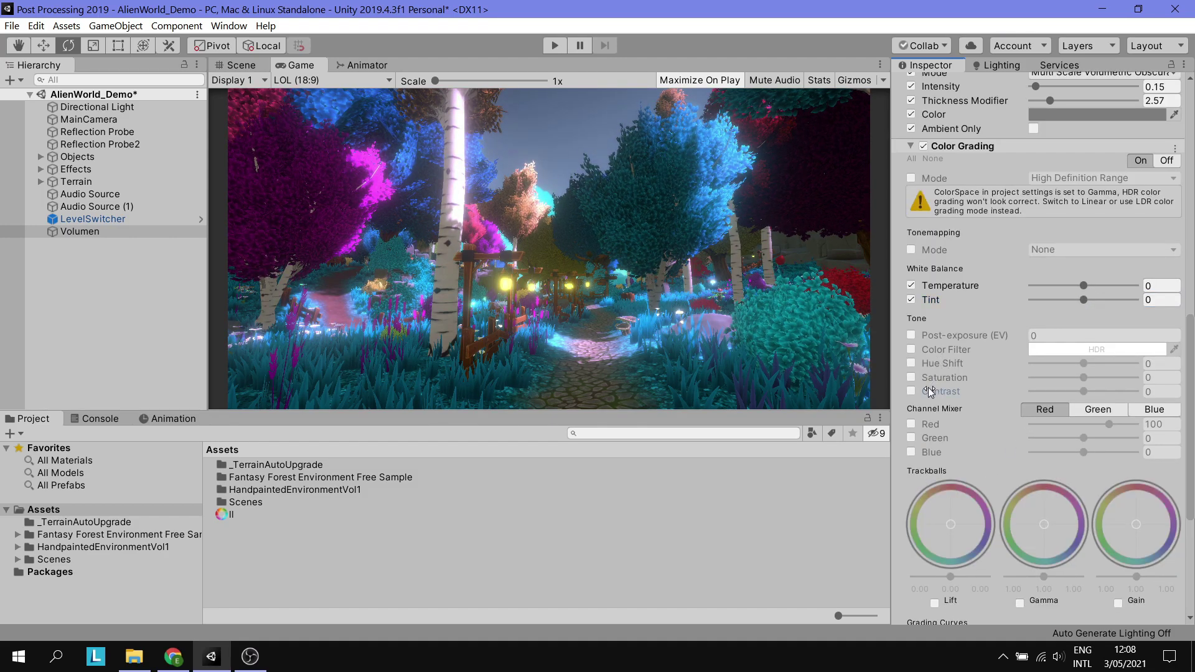
# Enable Saturation and Contrast, set to 9 and -15
pyautogui.click(912, 378)
pyautogui.click(912, 391)
pyautogui.click(1084, 391)
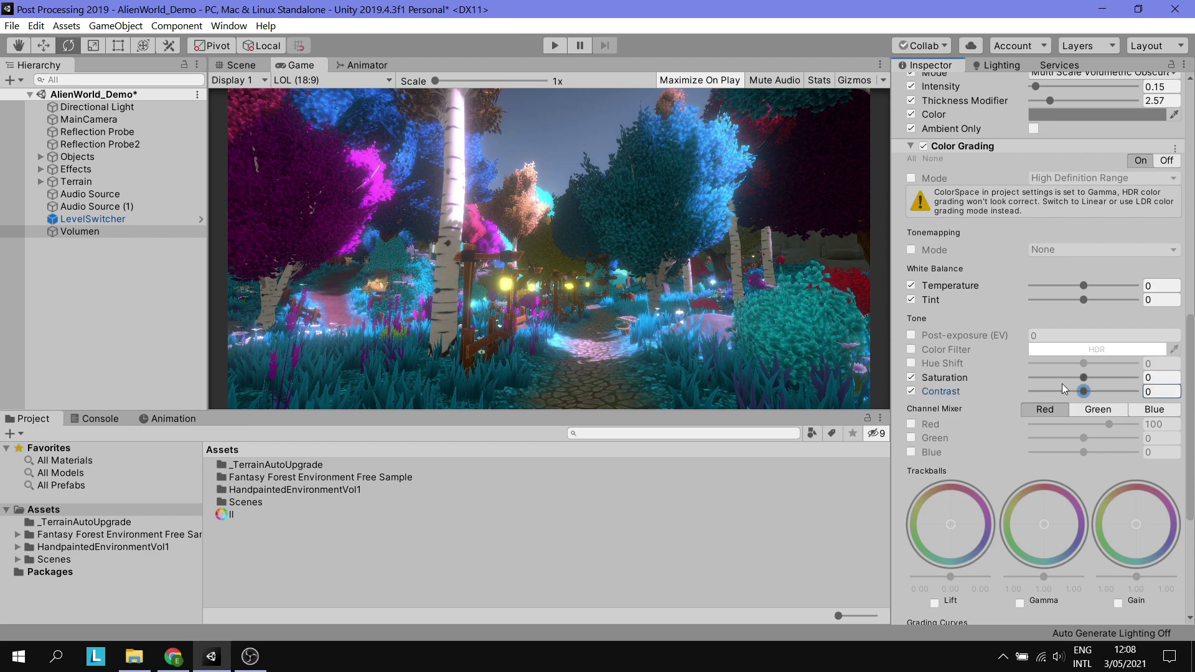
pyautogui.moveTo(1086, 378)
pyautogui.mouseDown()
pyautogui.moveTo(1115, 378)
pyautogui.moveTo(1011, 394)
pyautogui.moveTo(1132, 396)
pyautogui.moveTo(1084, 396)
pyautogui.mouseUp()
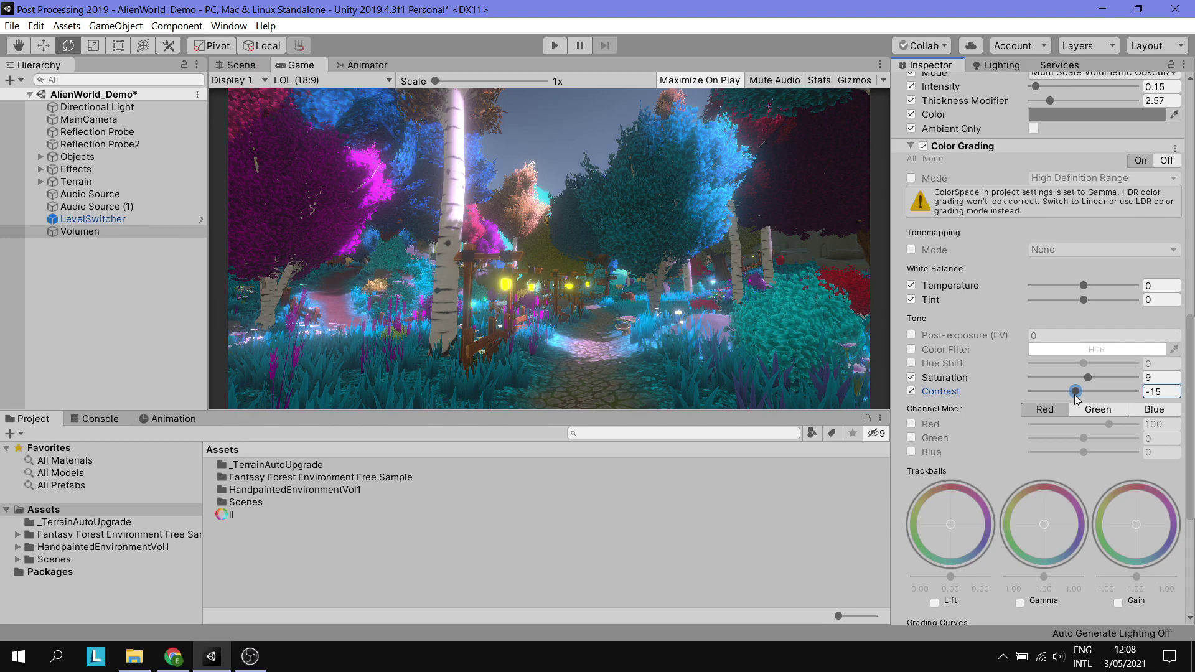
# Enable the Gain trackball and shift it toward blue
pyautogui.scroll(-5, 1018, 398)
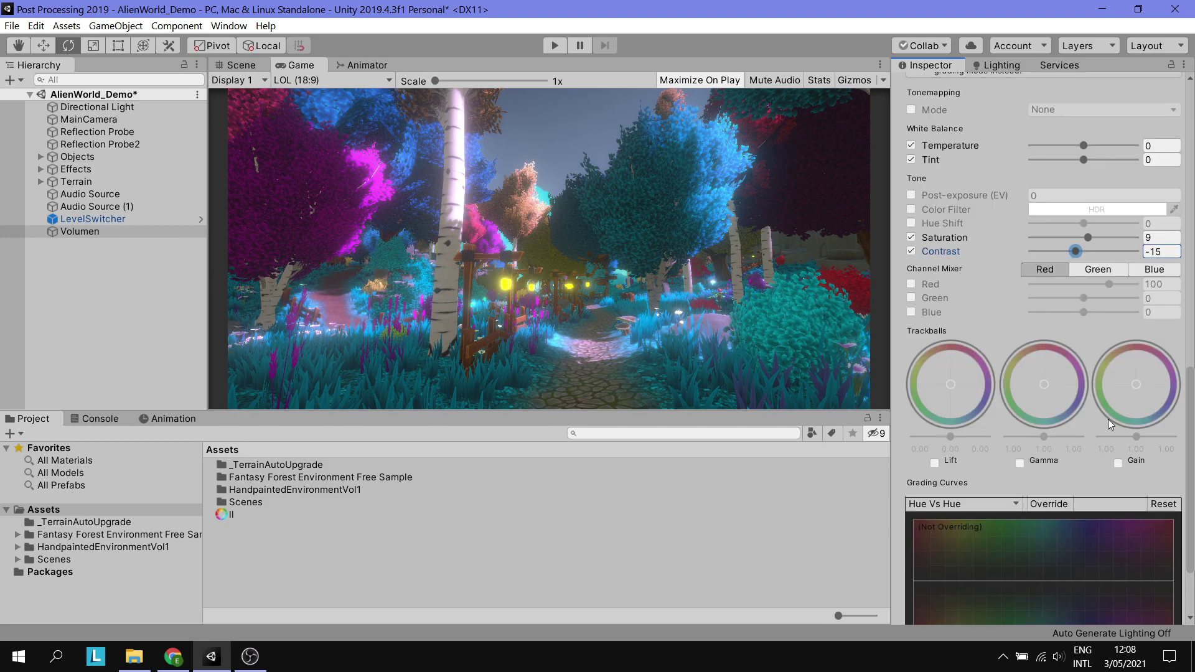
pyautogui.click(1119, 463)
pyautogui.moveTo(1138, 384); pyautogui.dragTo(1168, 420)
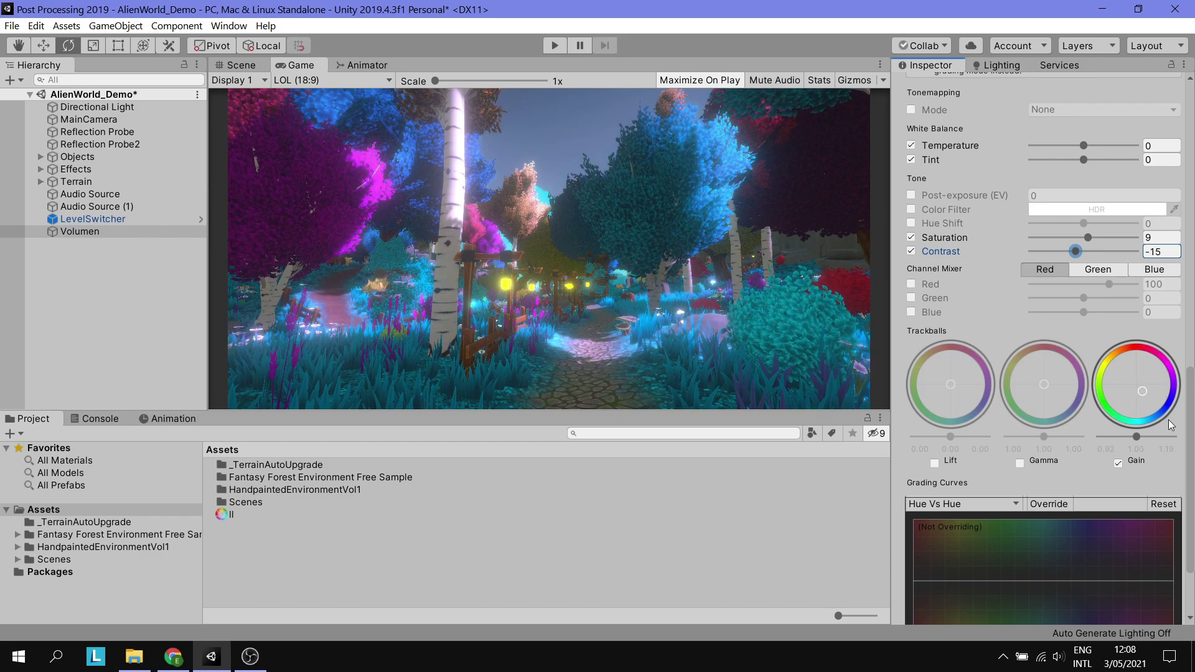
pyautogui.scroll(-4, 1059, 392)
# Add a Depth Of Field effect and enable Focus Distance, Aperture, Focal Length and Max Blur Size
pyautogui.click(999, 573)
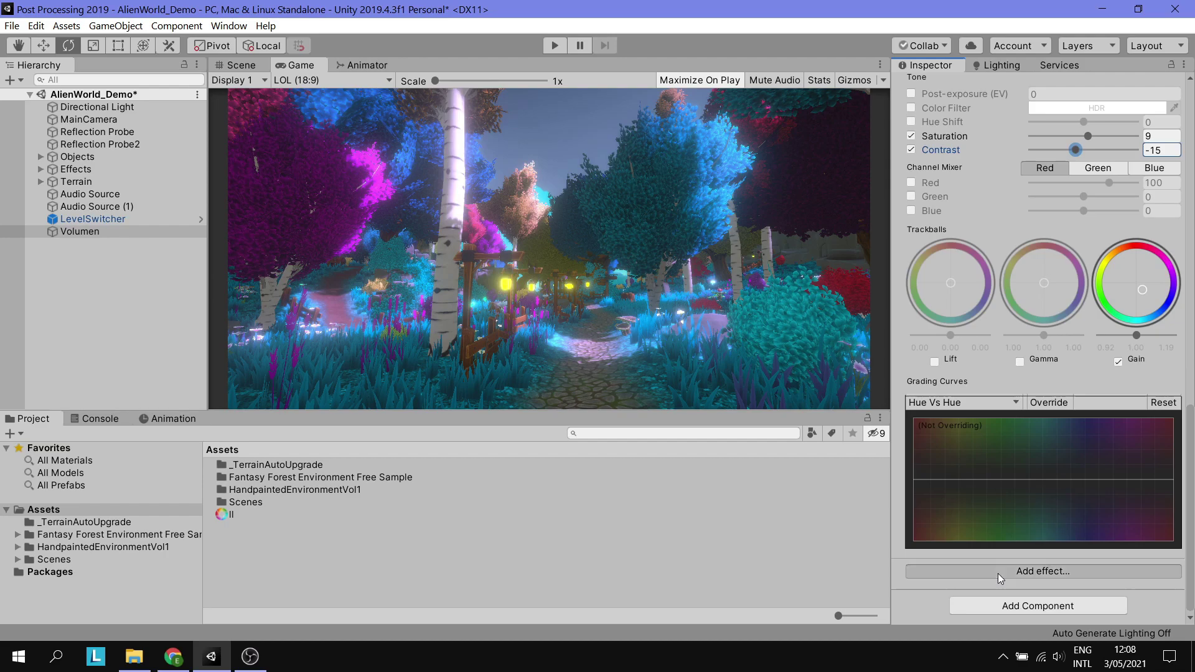
pyautogui.moveTo(1025, 589)
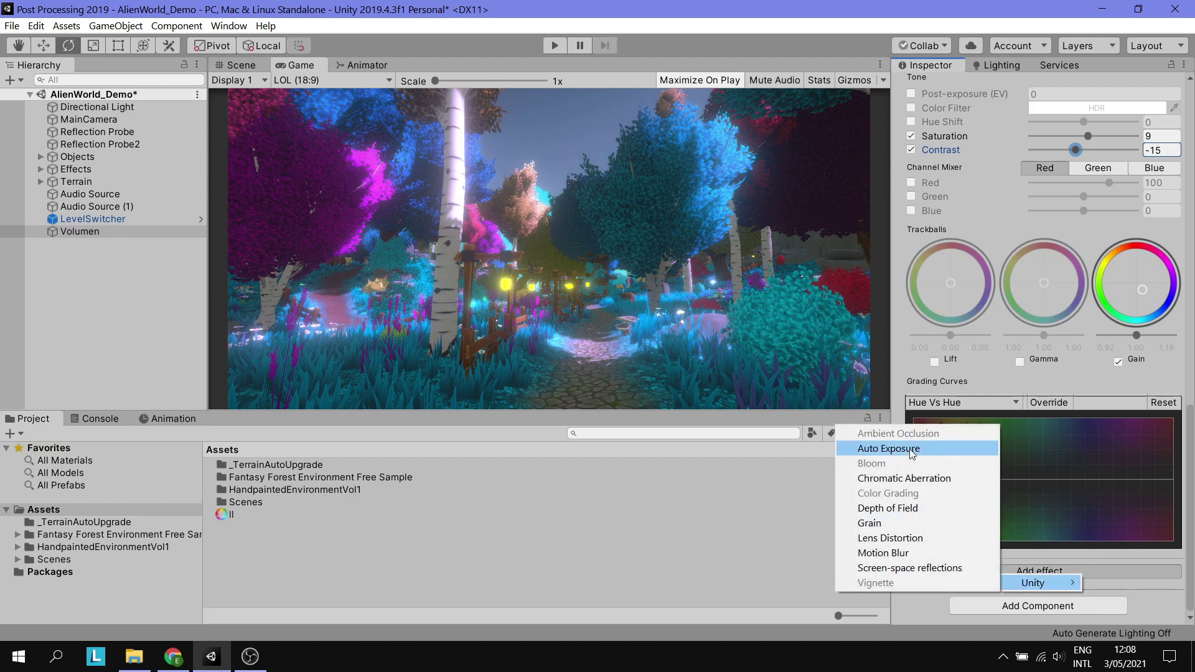
pyautogui.click(895, 510)
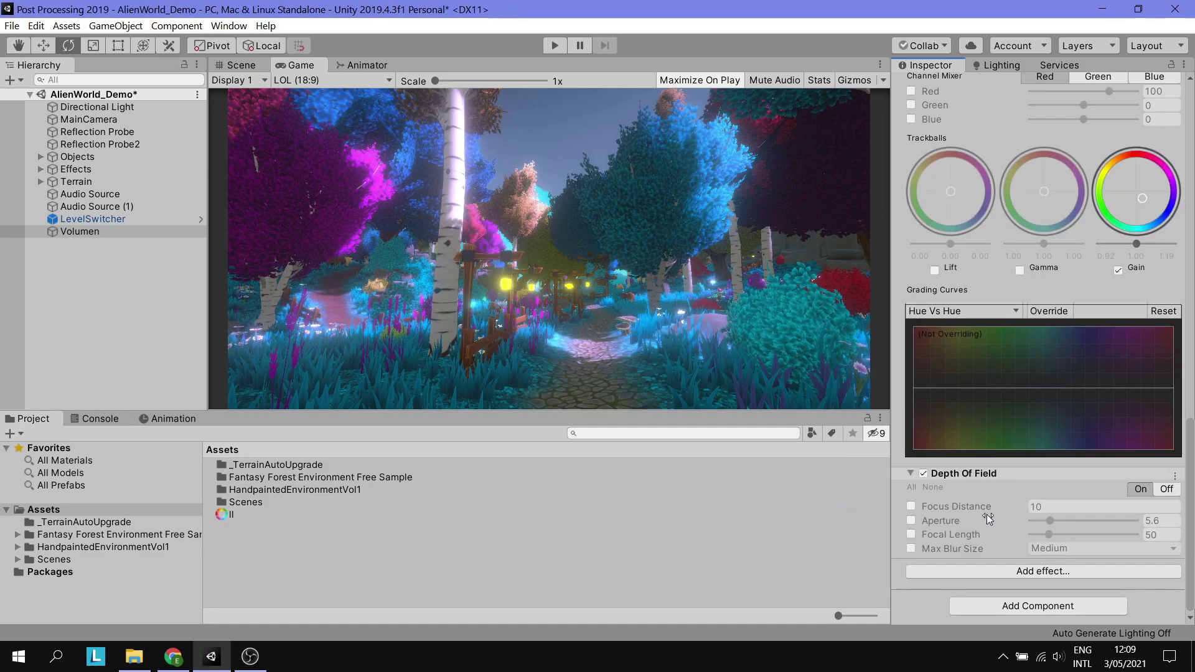
pyautogui.moveTo(989, 517)
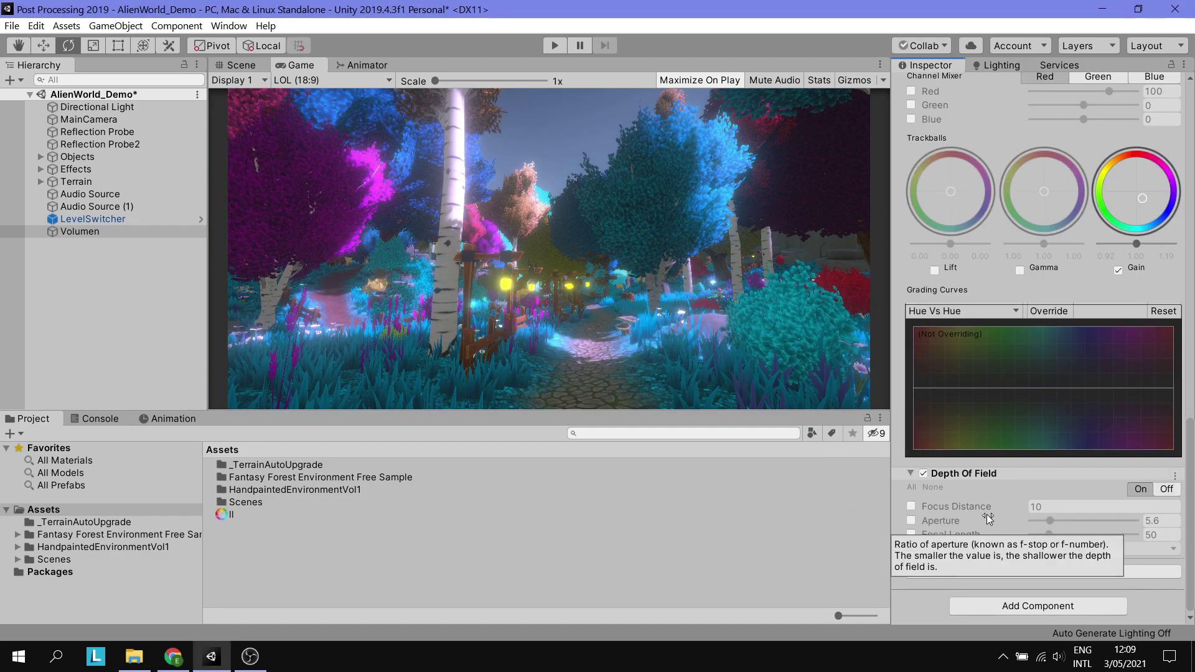
pyautogui.click(912, 507)
pyautogui.click(912, 520)
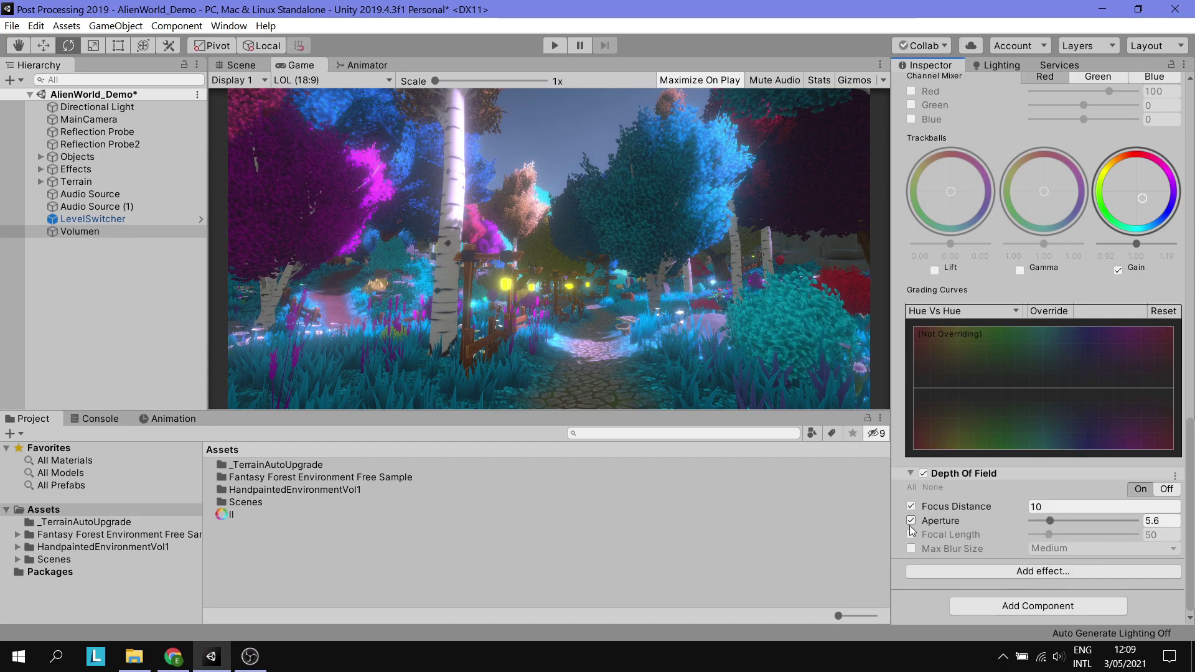
pyautogui.click(912, 534)
pyautogui.click(912, 549)
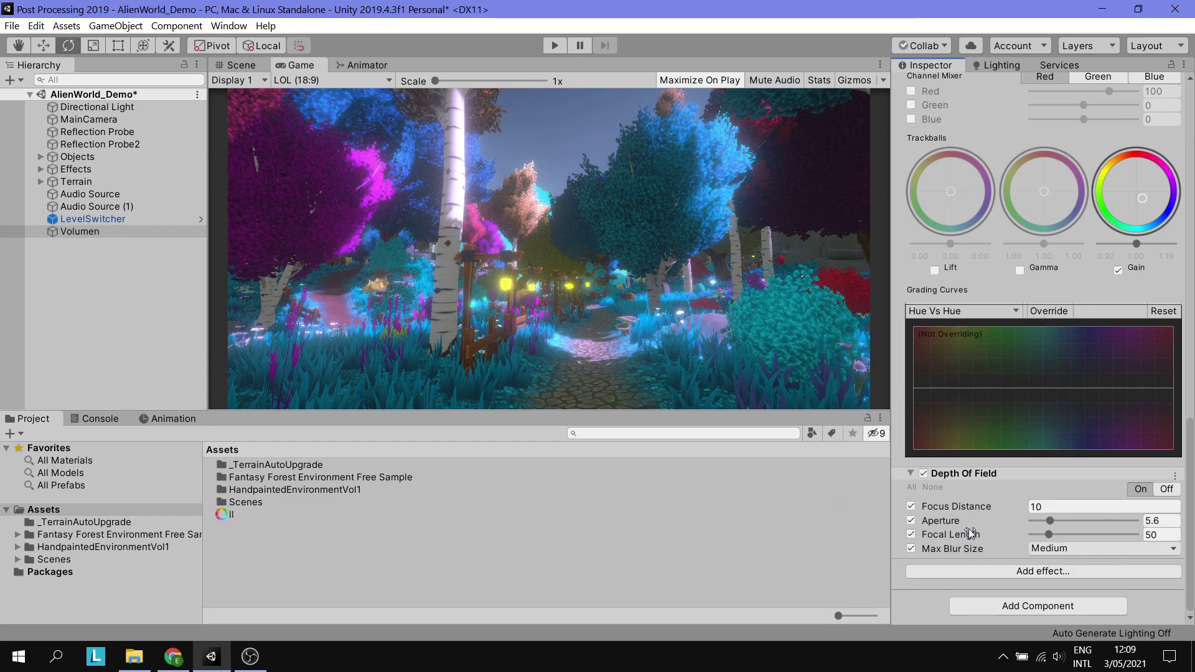
# Lower the Depth Of Field Focus Distance to 3.4
pyautogui.click(1032, 509)
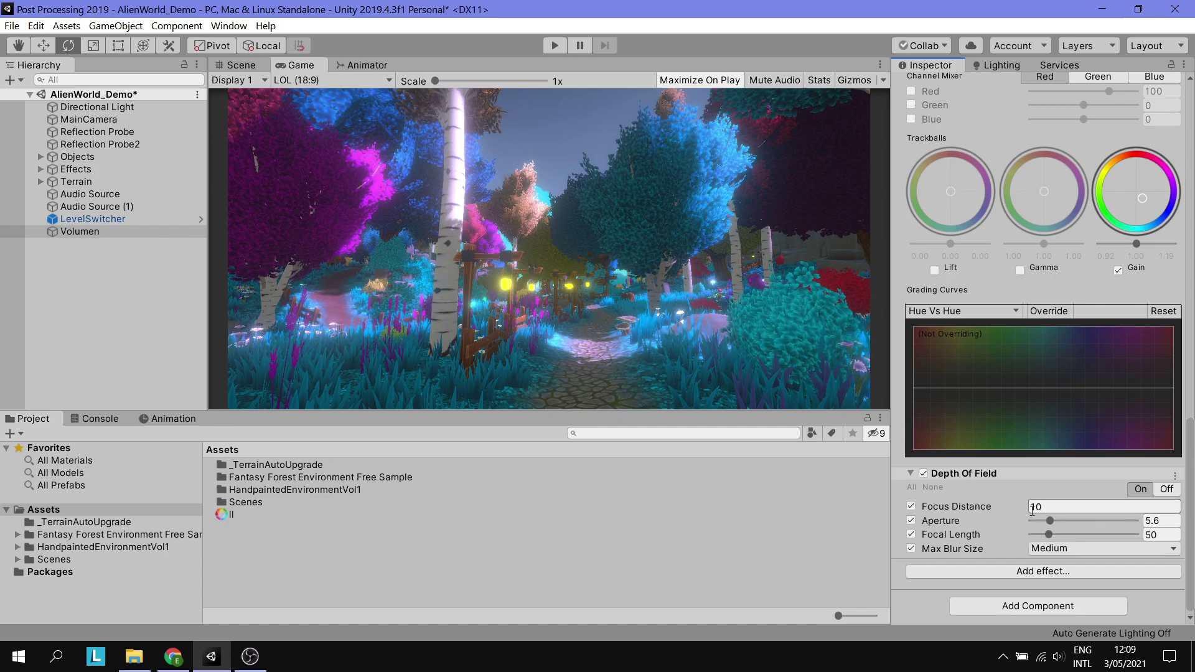
pyautogui.moveTo(1025, 513)
pyautogui.mouseDown()
pyautogui.moveTo(734, 495)
pyautogui.moveTo(821, 506)
pyautogui.mouseUp()
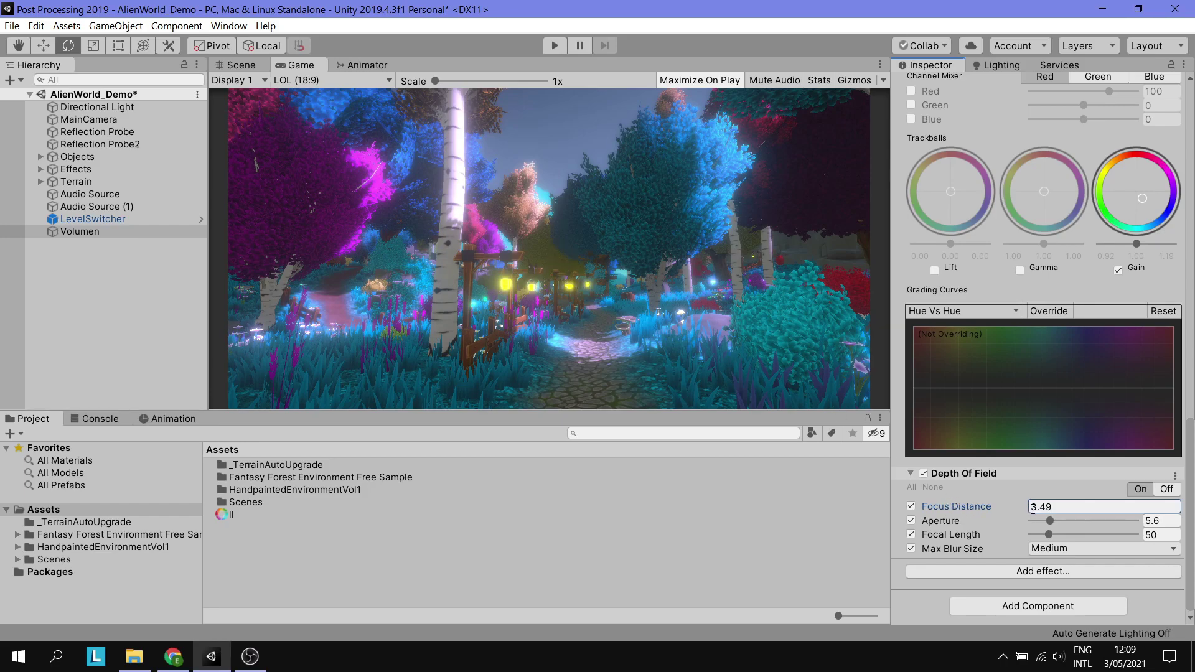
pyautogui.moveTo(1021, 509); pyautogui.dragTo(1024, 510)
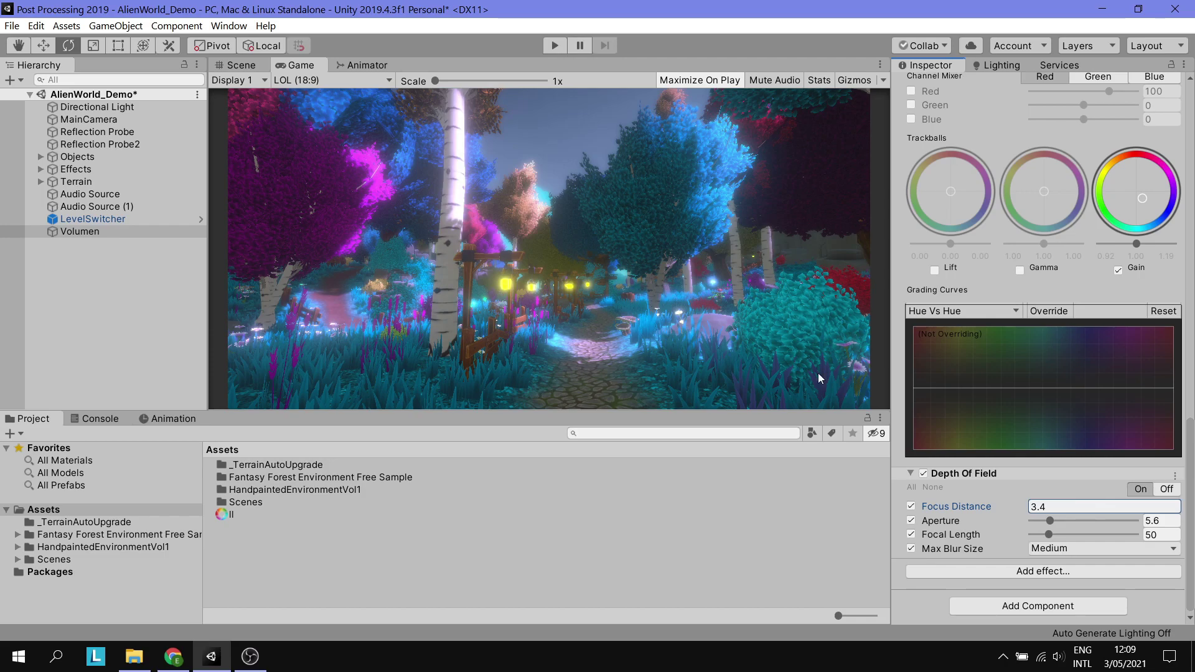
pyautogui.scroll(10, 1028, 435)
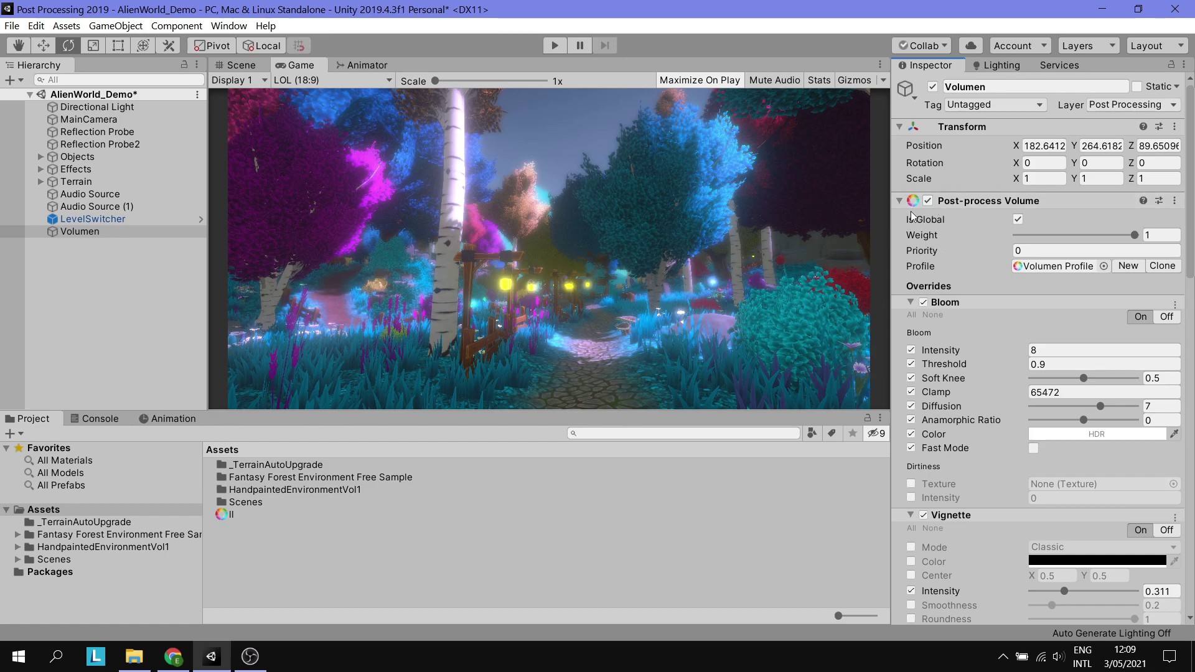
# Toggle the Post-process Volume off and on, then locate its profile asset in AlienWorld_Demo_Profiles
pyautogui.click(928, 200)
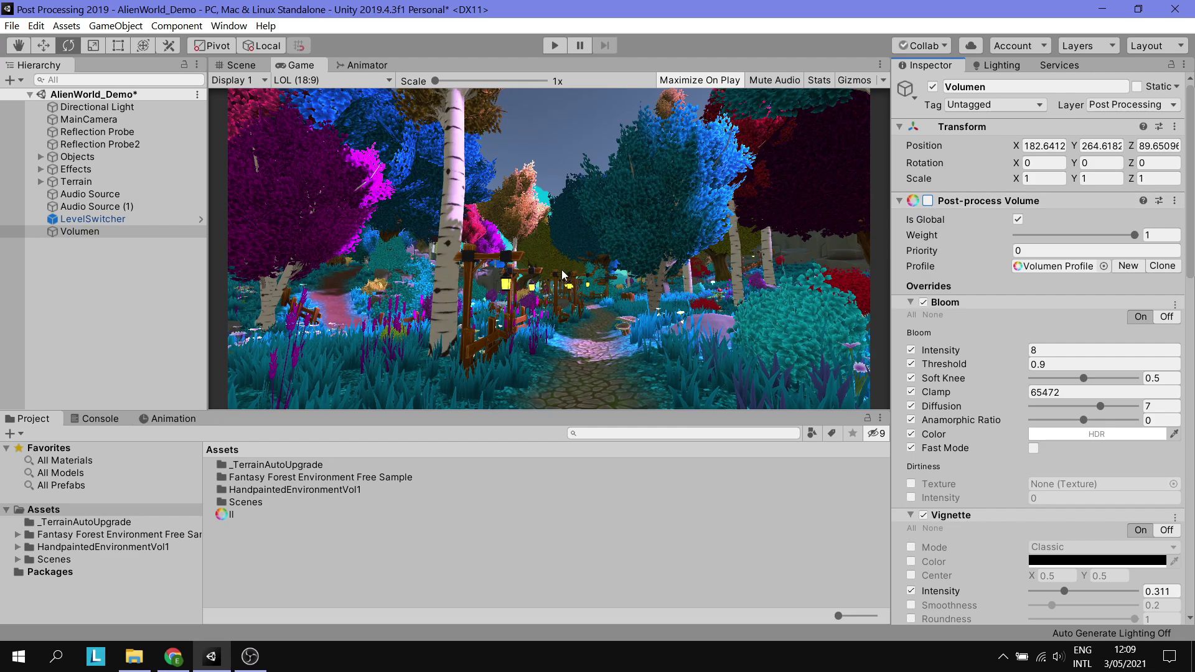
pyautogui.click(927, 201)
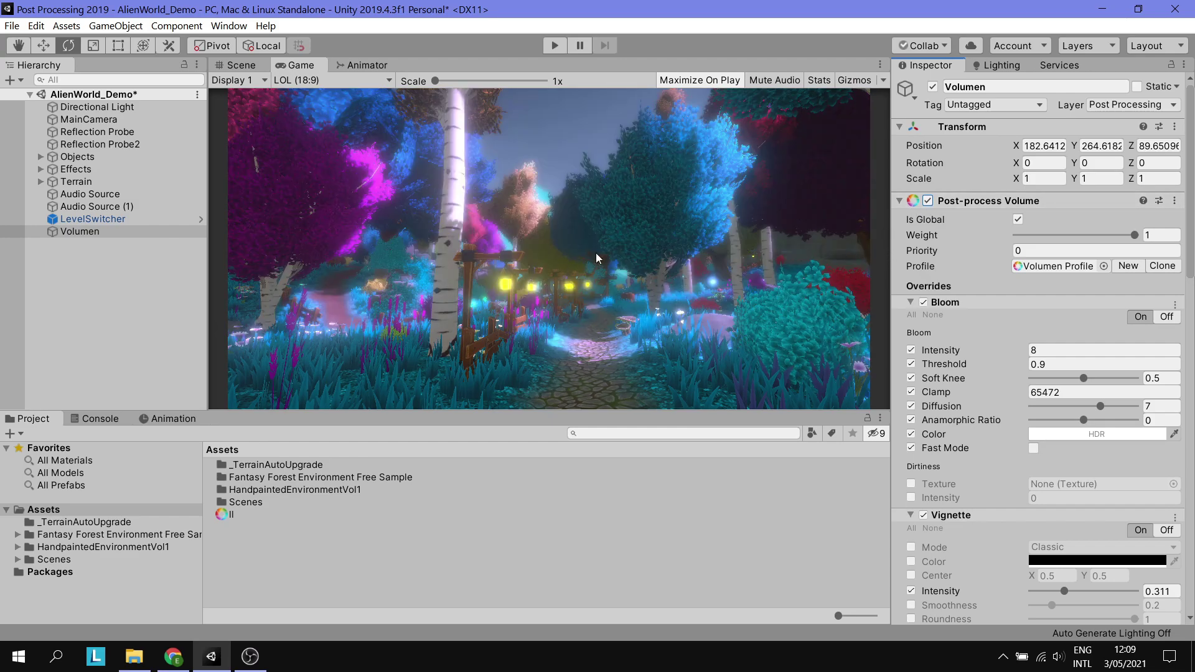
pyautogui.click(1055, 269)
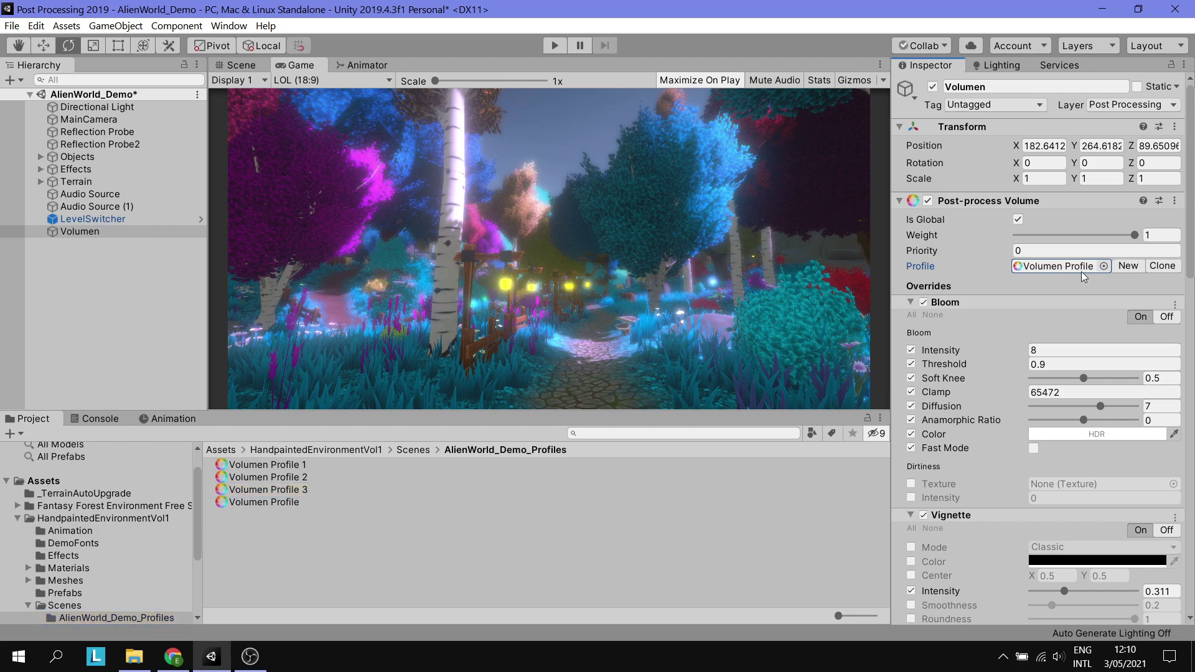
# Assign the AlienForest profile to the volume and review its overrides
pyautogui.click(1104, 266)
pyautogui.click(984, 269)
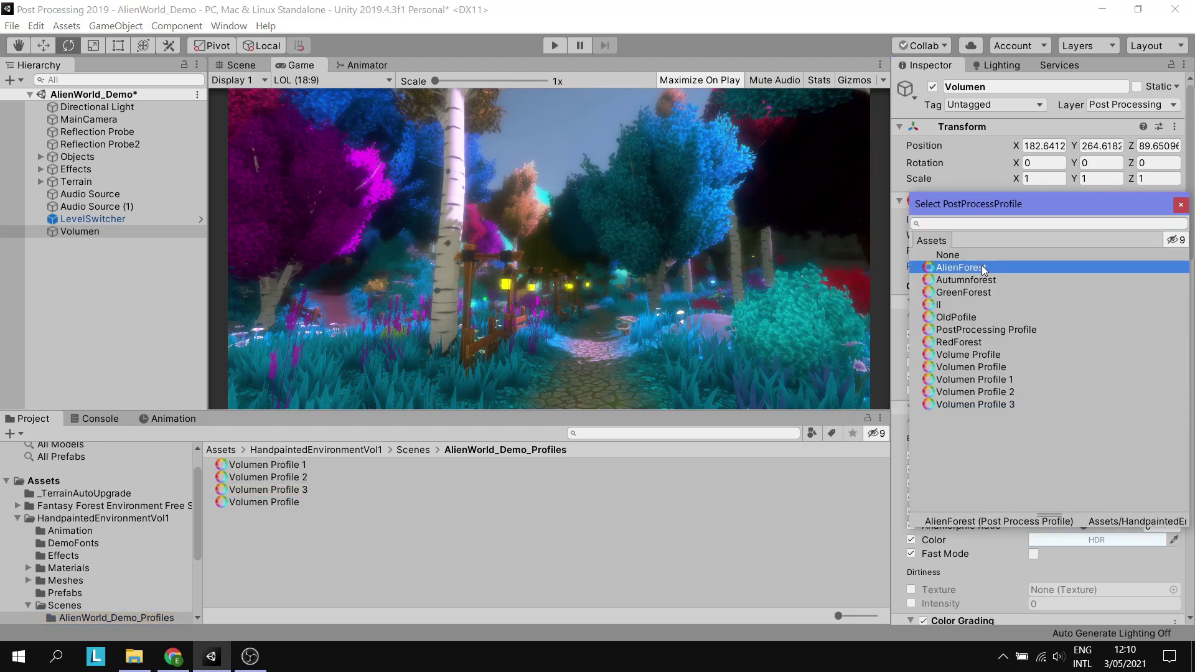
pyautogui.click(1181, 205)
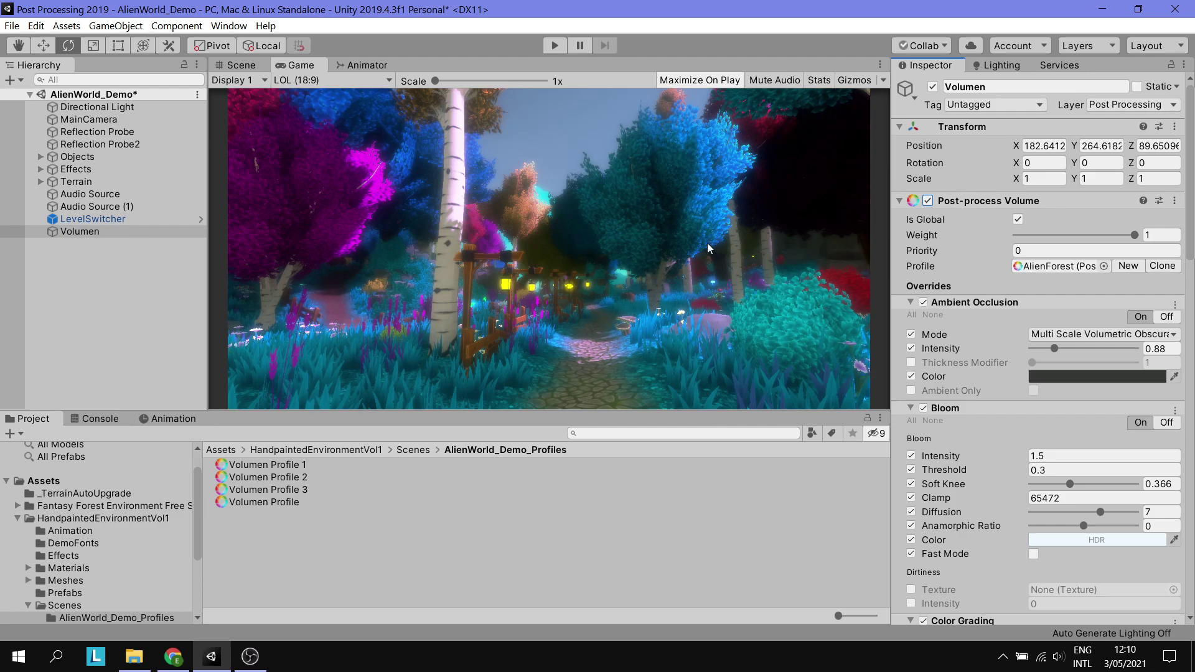
pyautogui.scroll(-15, 1086, 399)
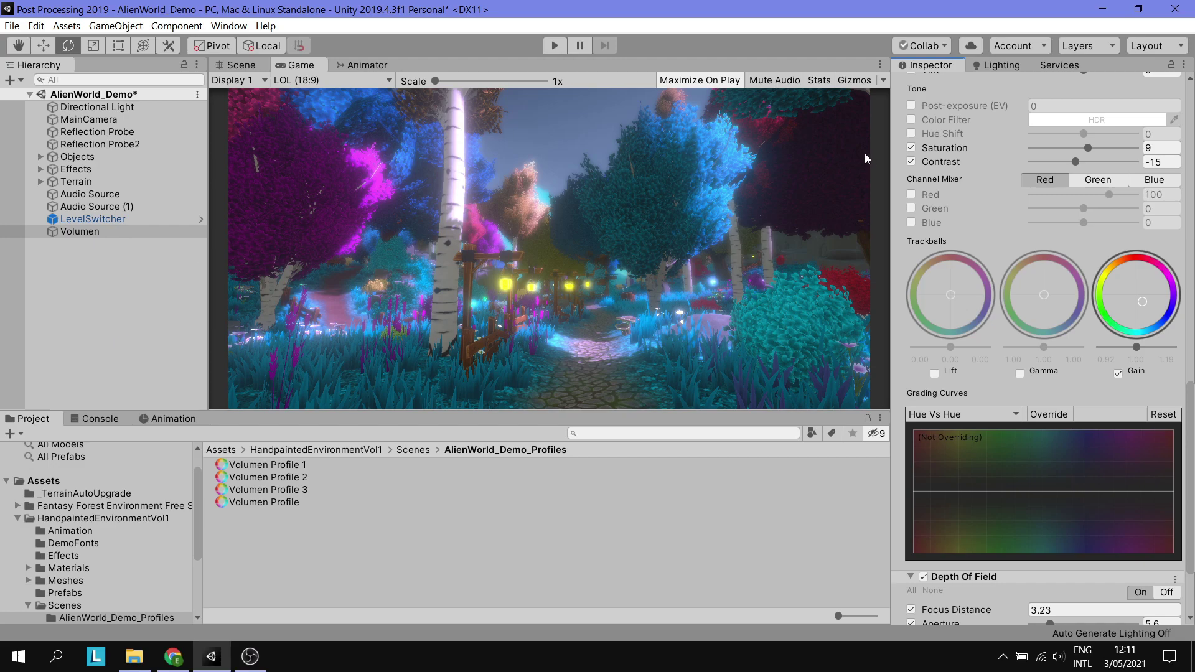
pyautogui.scroll(10, 940, 275)
# Turn on Fast Mode in the Bloom override
pyautogui.scroll(10, 940, 275)
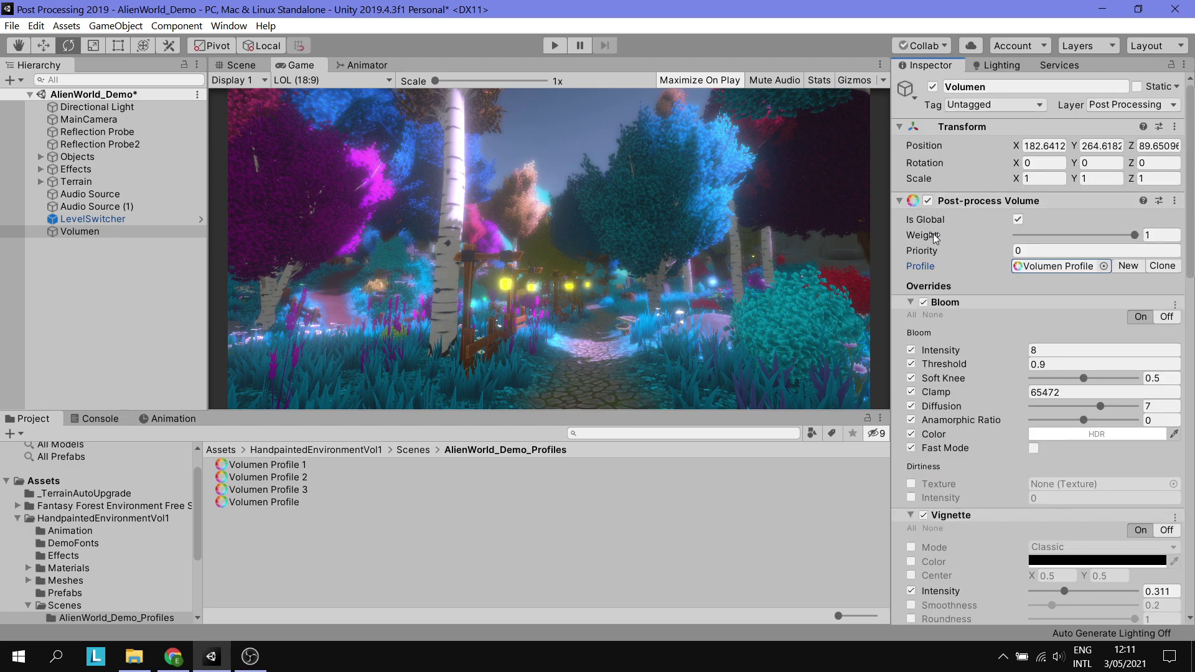
pyautogui.moveTo(936, 238)
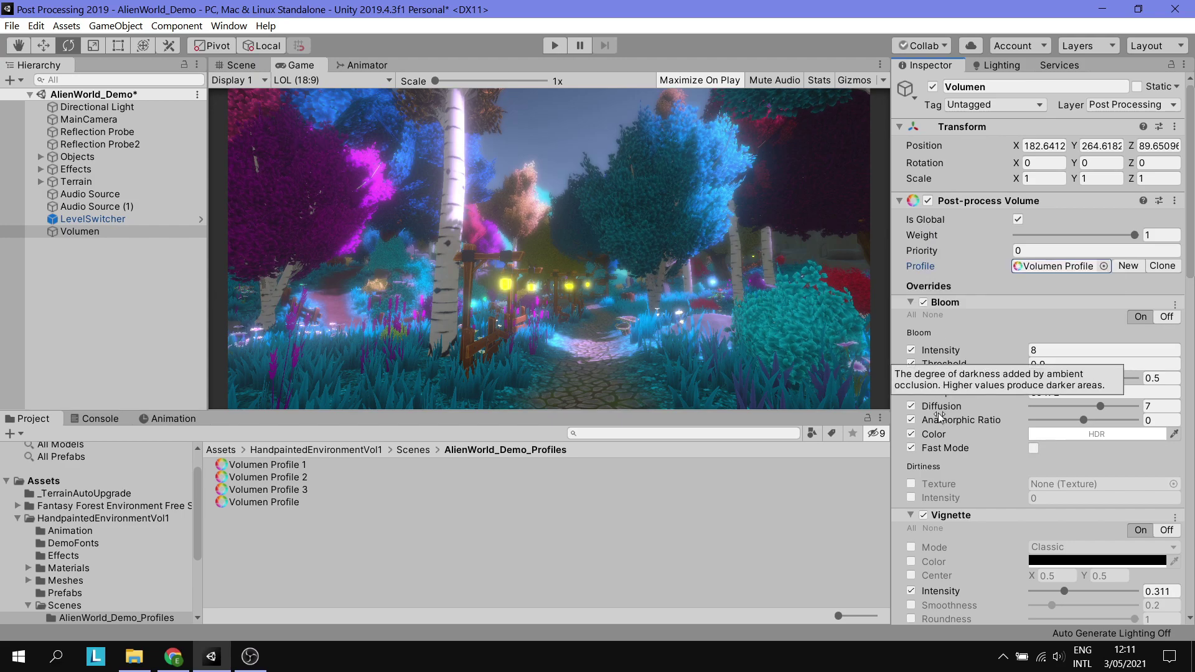
pyautogui.moveTo(932, 456)
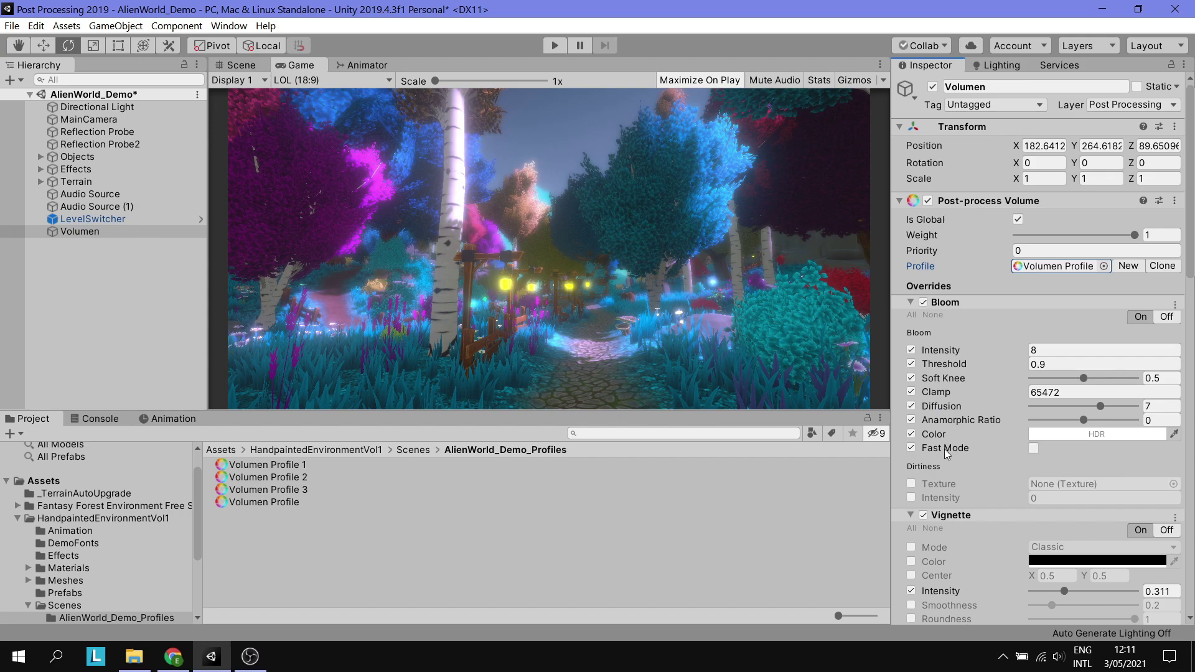
pyautogui.click(1034, 448)
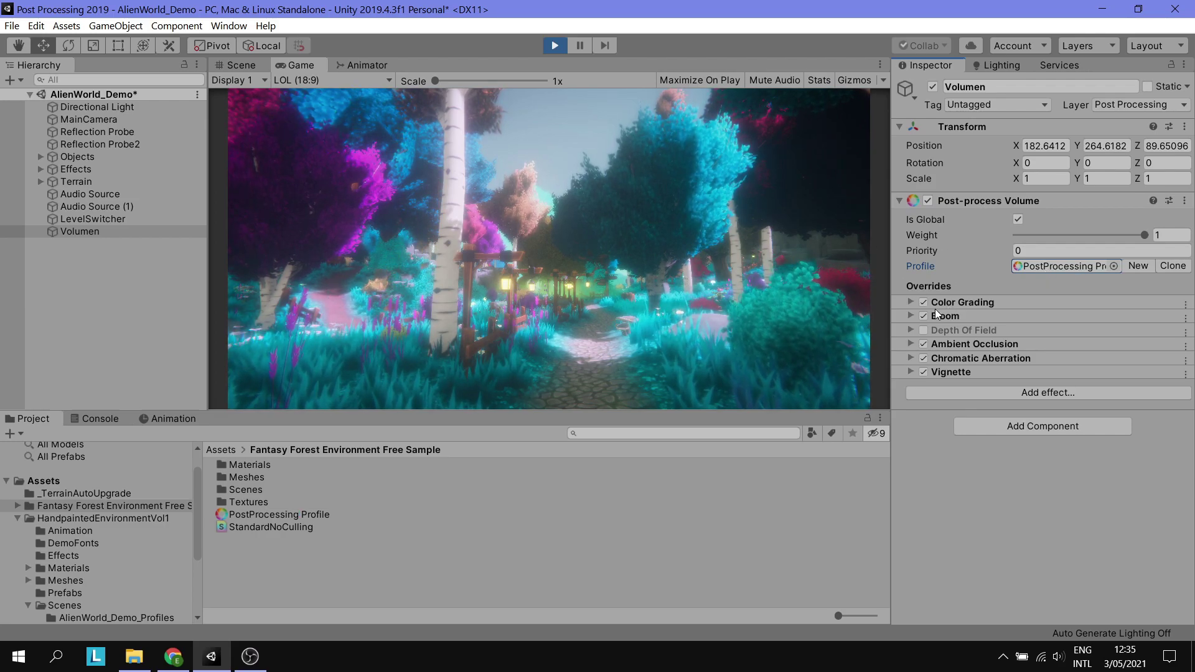
pyautogui.click(910, 302)
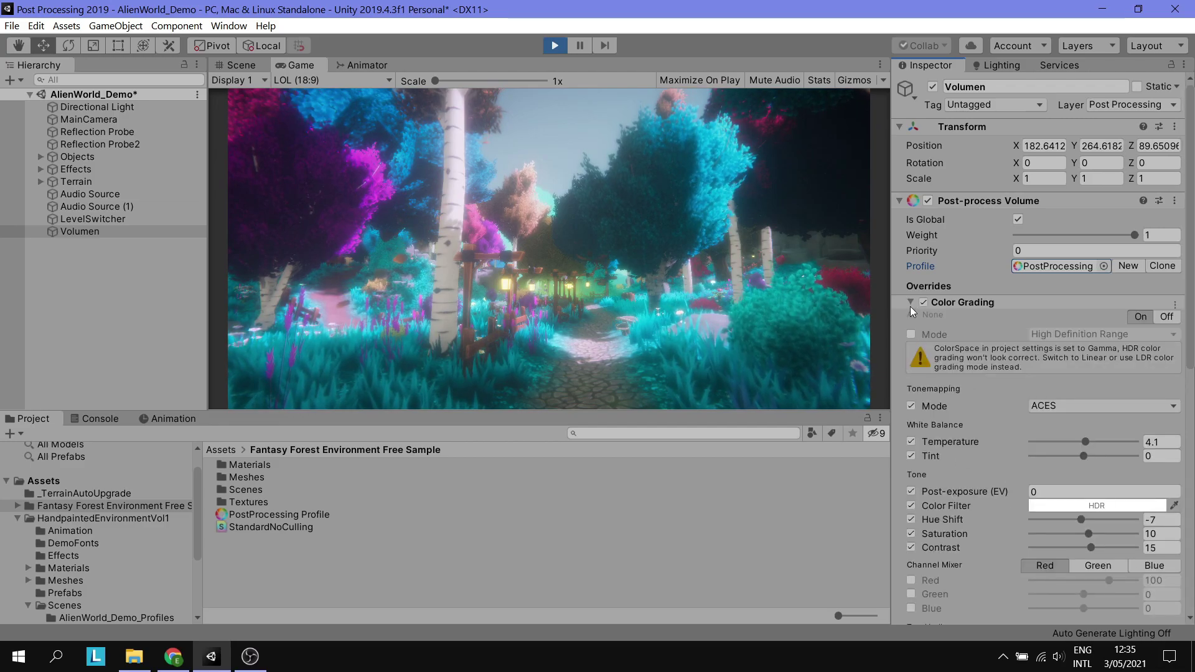
pyautogui.click(910, 302)
pyautogui.click(928, 200)
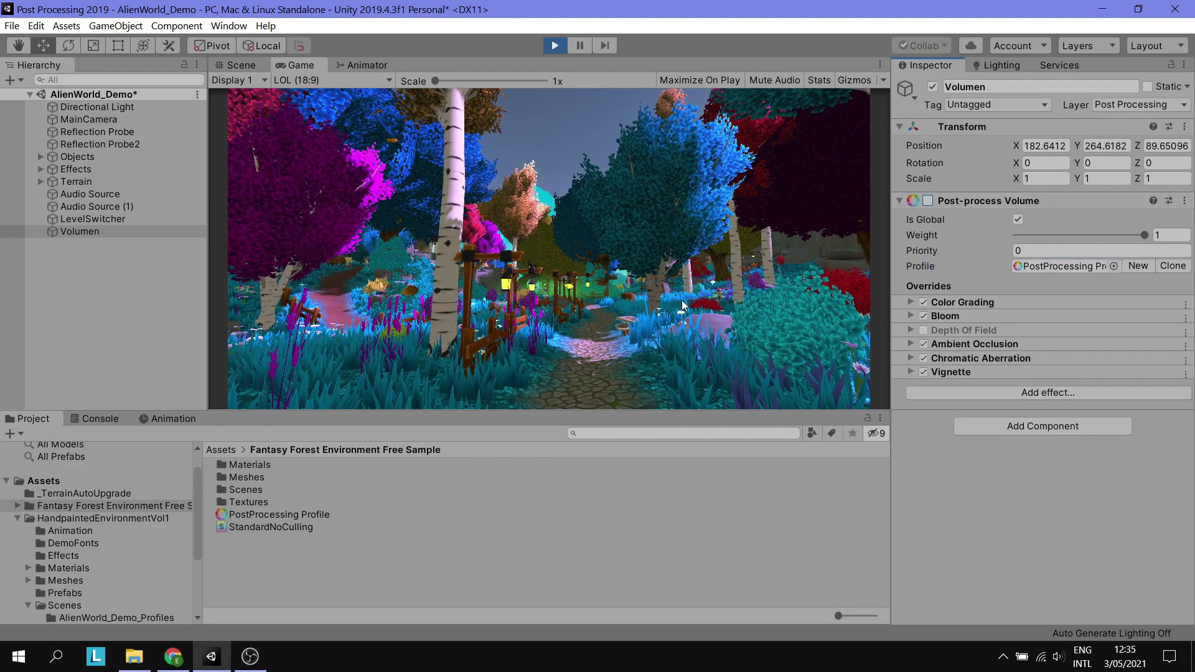
pyautogui.click(928, 200)
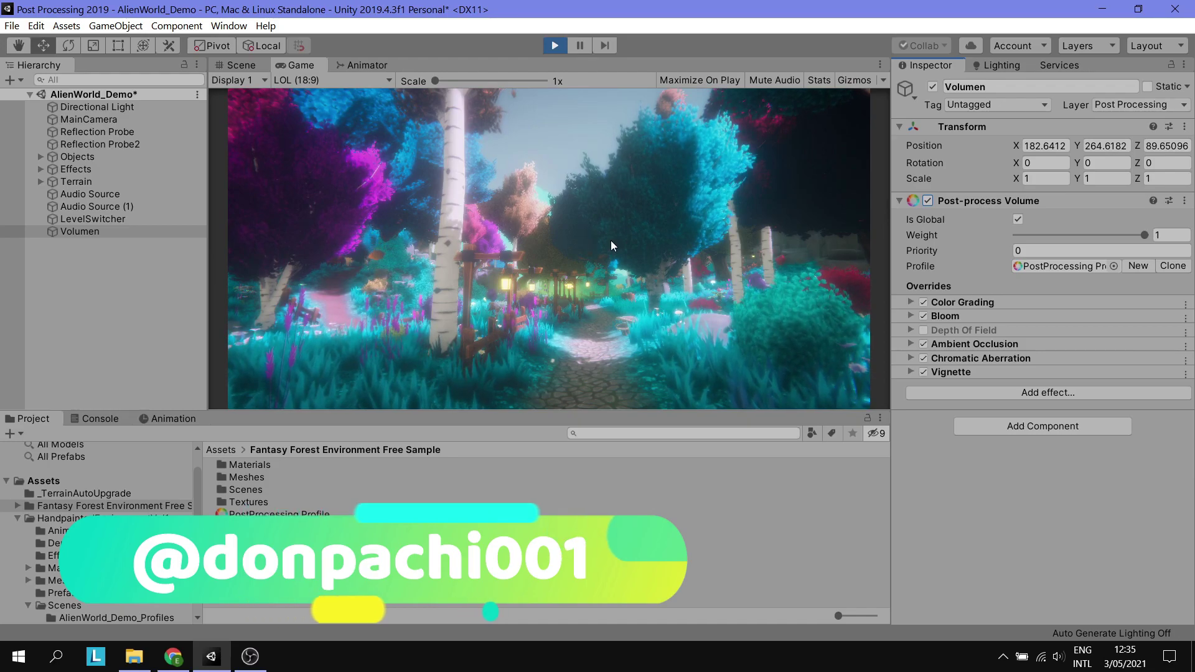
pyautogui.click(1052, 268)
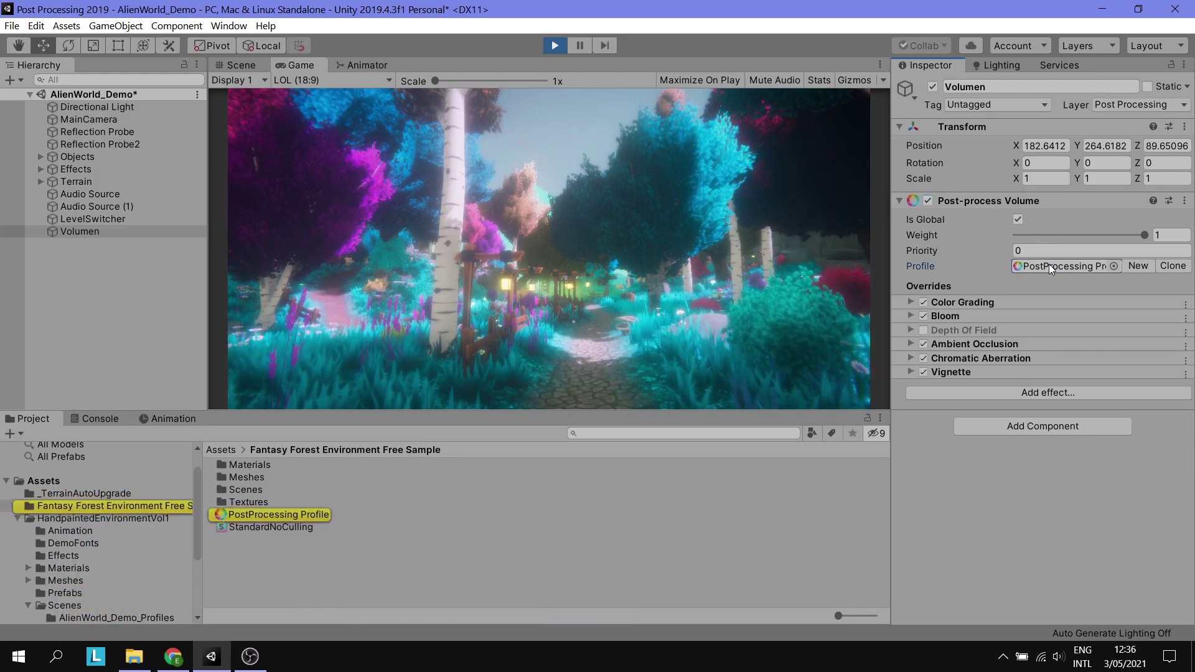
pyautogui.click(911, 372)
pyautogui.click(912, 372)
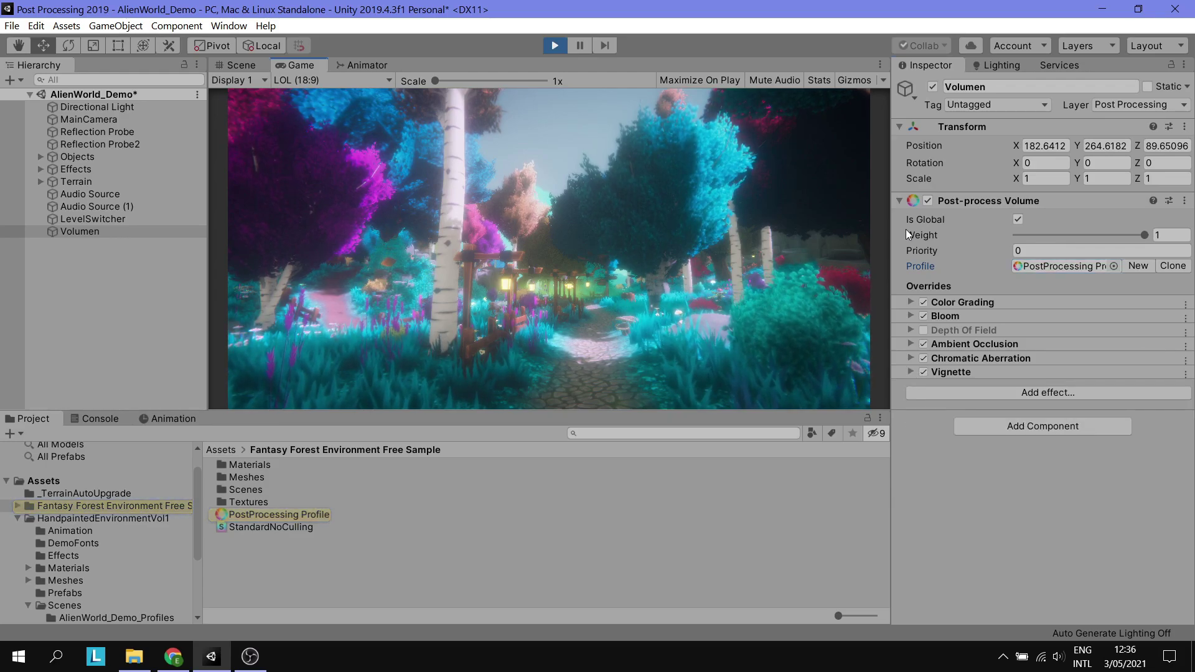
pyautogui.click(929, 202)
pyautogui.click(930, 202)
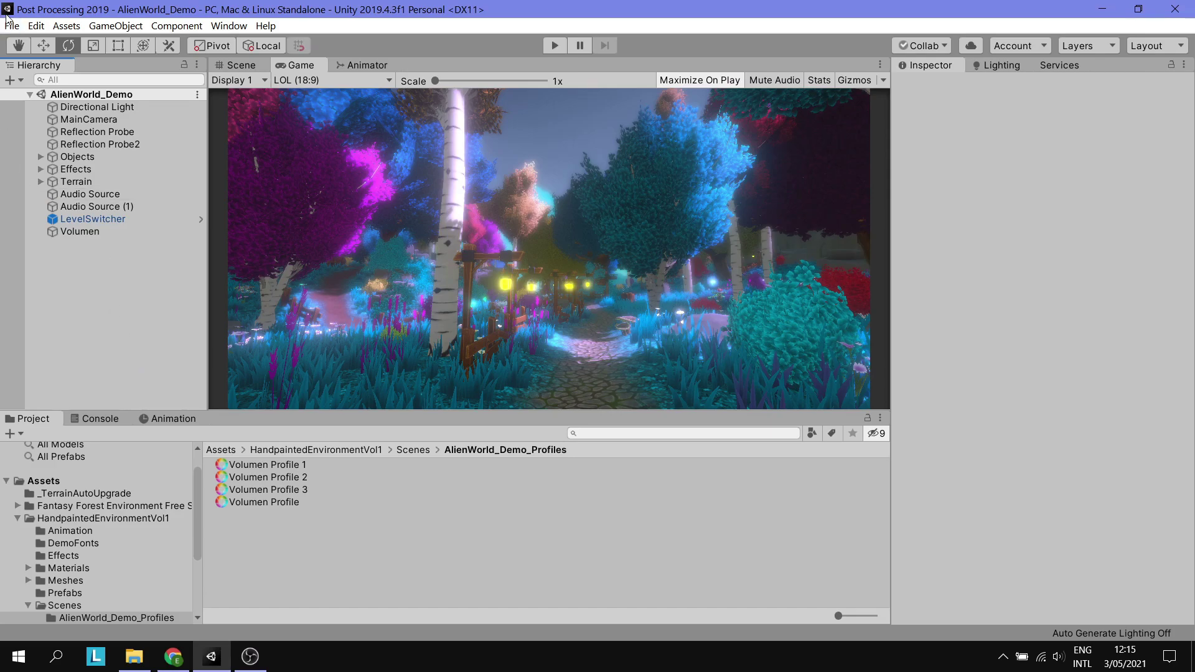
# Save the AlienWorld_Demo scene, then save the whole project
pyautogui.click(12, 26)
pyautogui.click(35, 77)
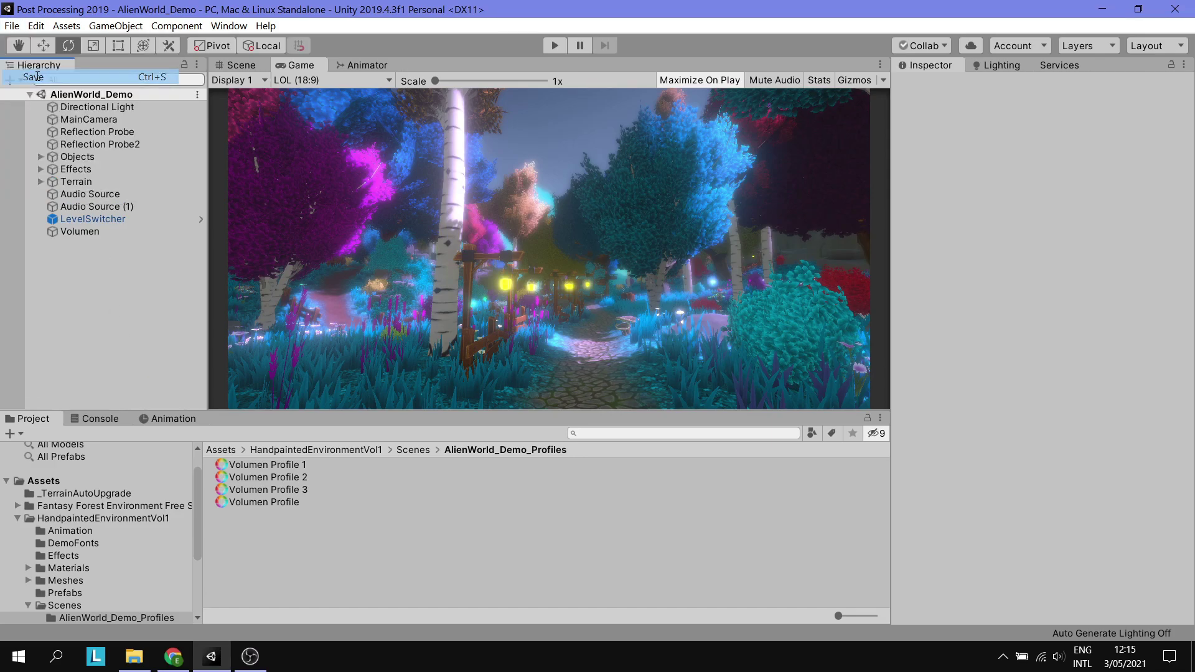
pyautogui.click(11, 25)
pyautogui.click(85, 154)
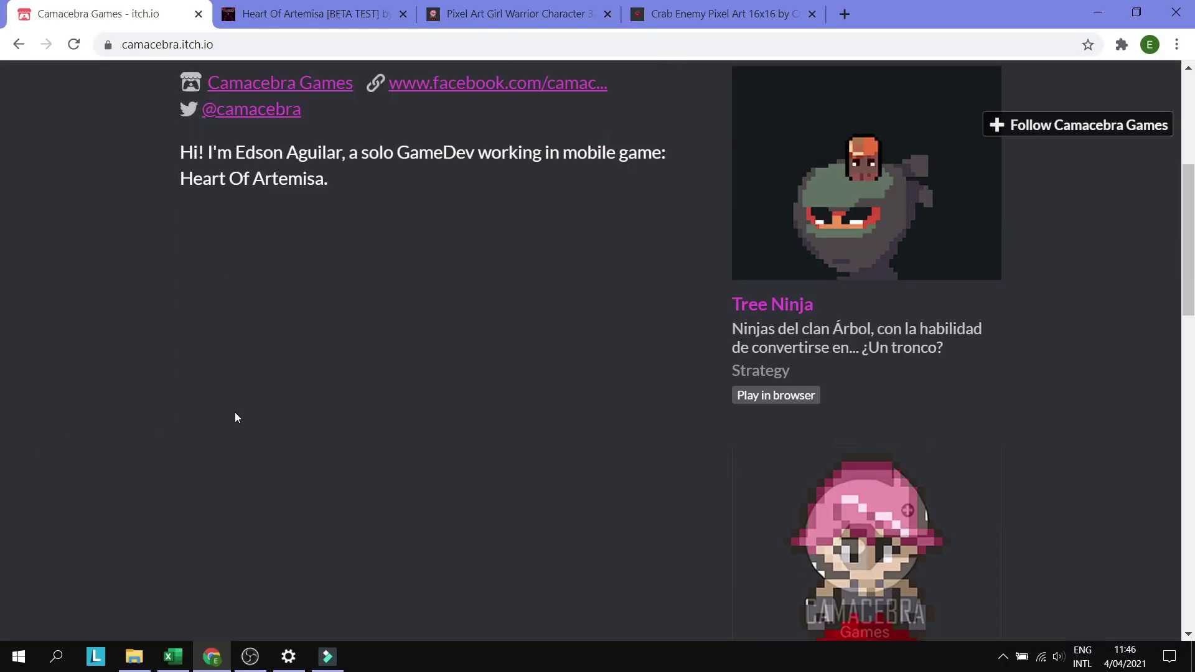
# Scroll through the Camacebra Games creator page
pyautogui.scroll(-1, 371, 409)
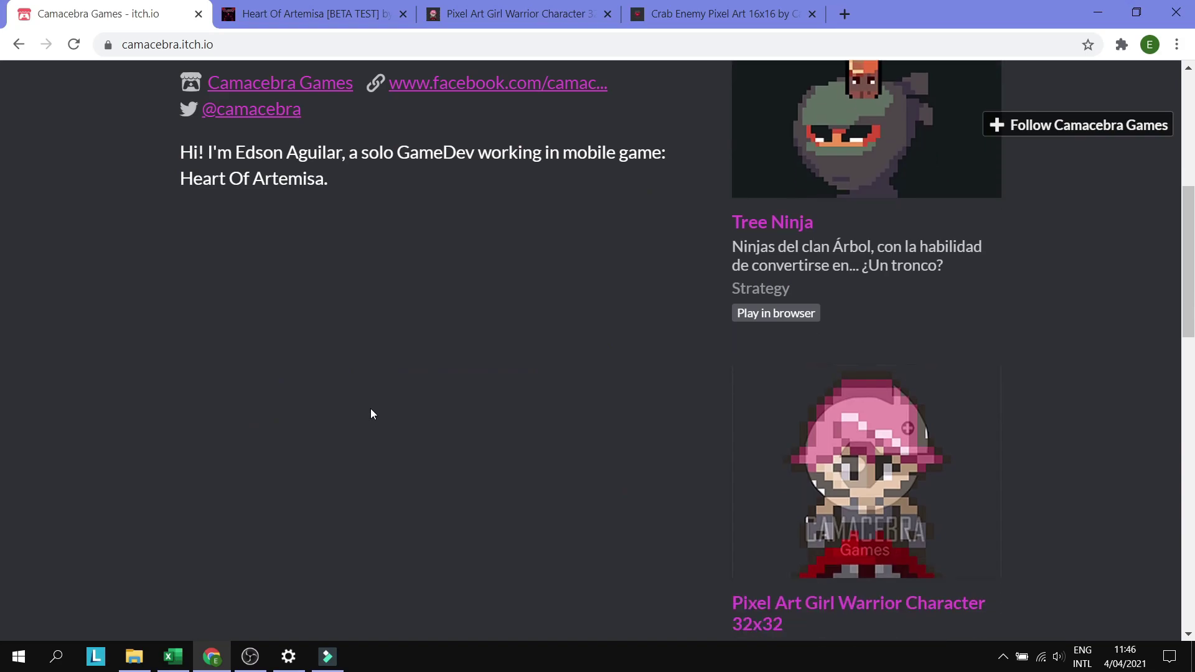
pyautogui.scroll(-3, 371, 408)
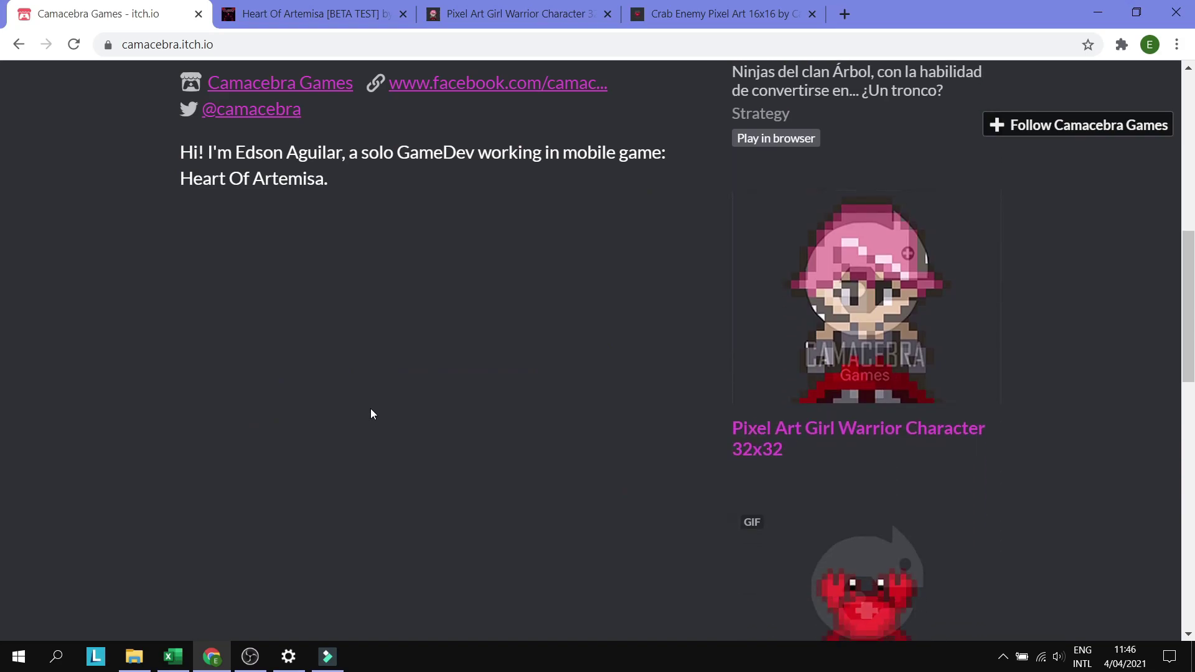
pyautogui.scroll(-3, 448, 365)
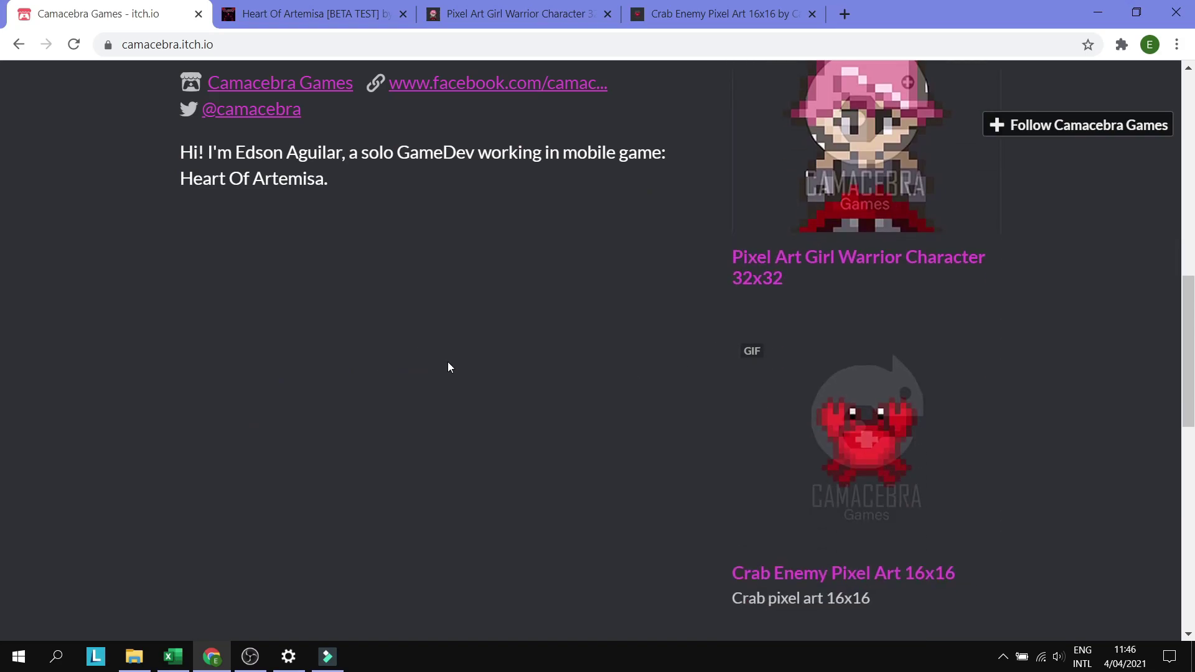
pyautogui.scroll(3, 448, 365)
pyautogui.scroll(-1, 449, 366)
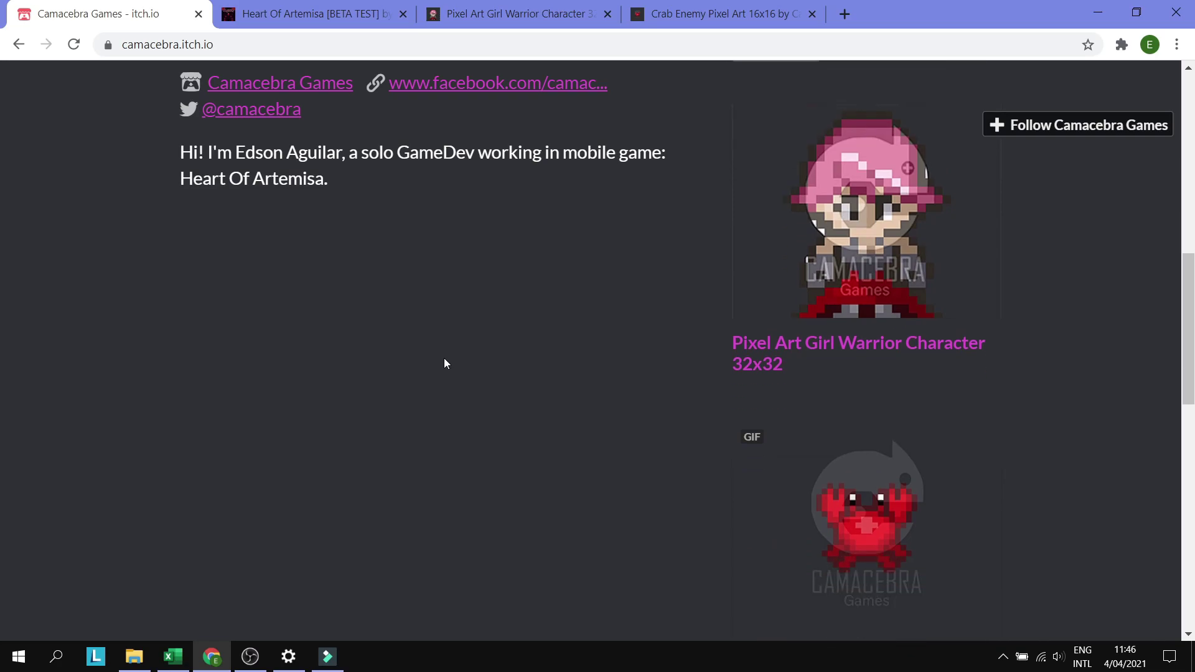
pyautogui.scroll(-1, 444, 359)
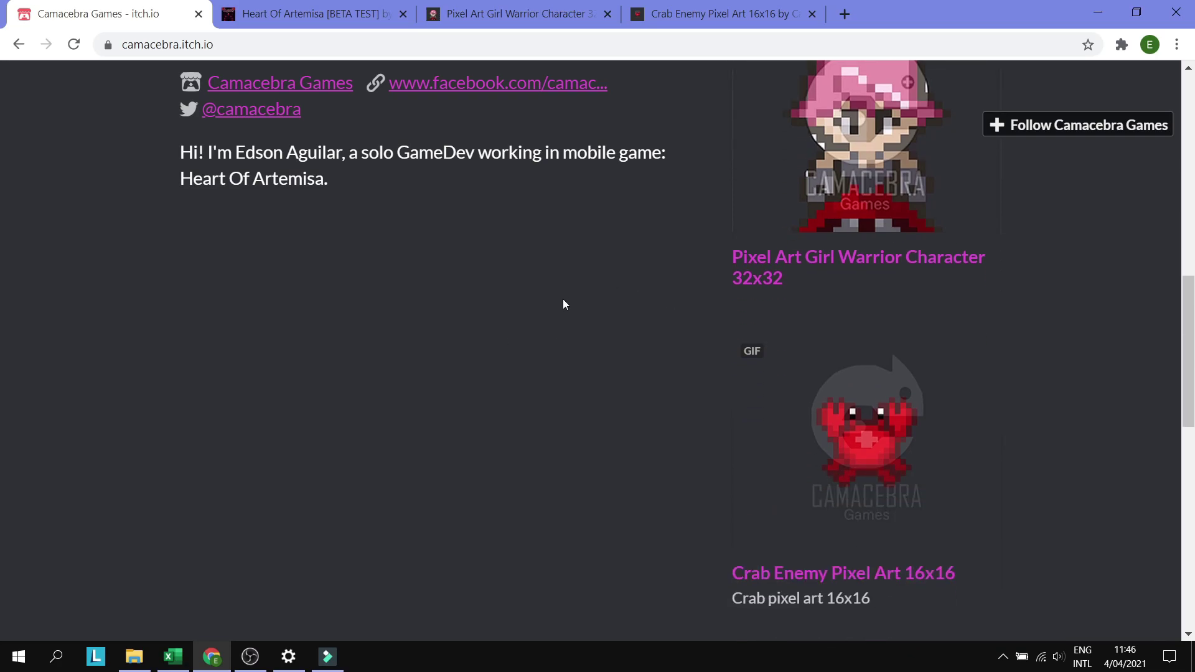
# On the Pixel Art Girl Warrior page, select the Idle, Move and Attack animation lines
pyautogui.click(356, 5)
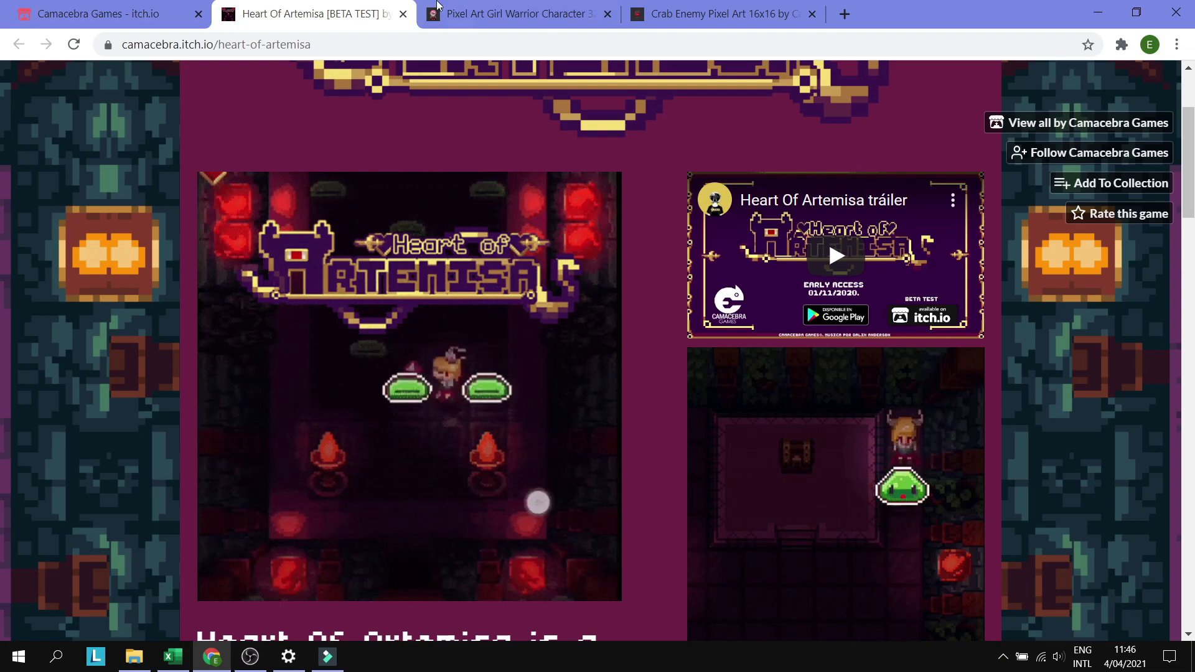
pyautogui.hotkey('ctrl', 'Tab')
pyautogui.scroll(1, 668, 282)
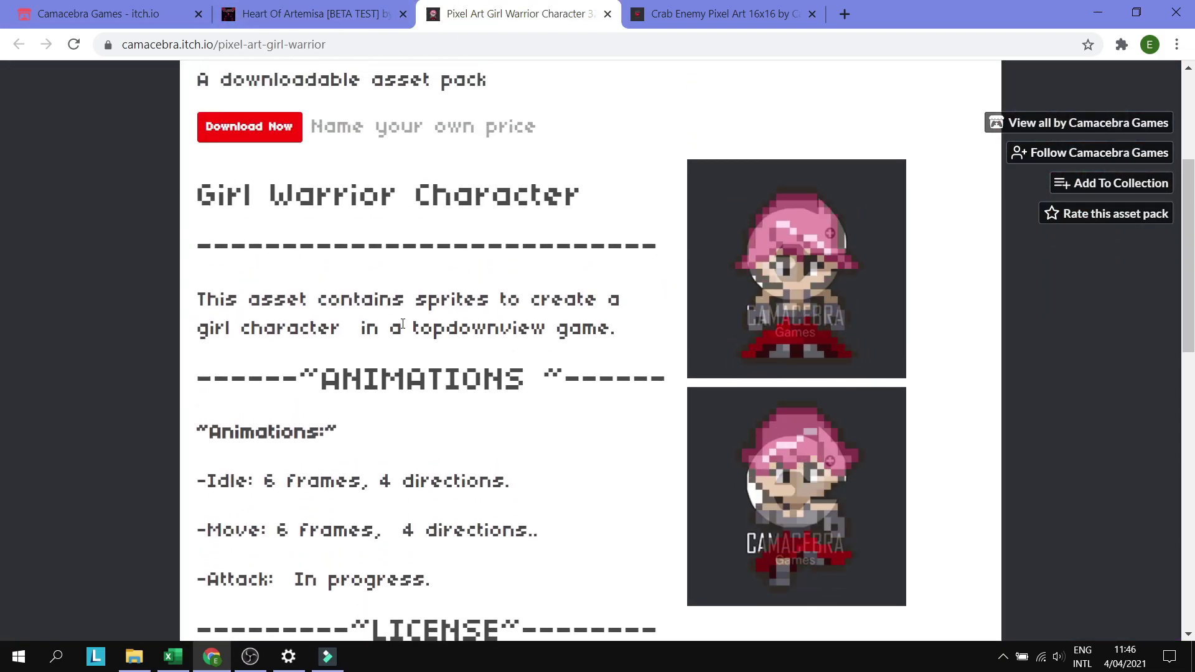
pyautogui.scroll(-1, 392, 334)
pyautogui.moveTo(218, 390); pyautogui.dragTo(413, 495)
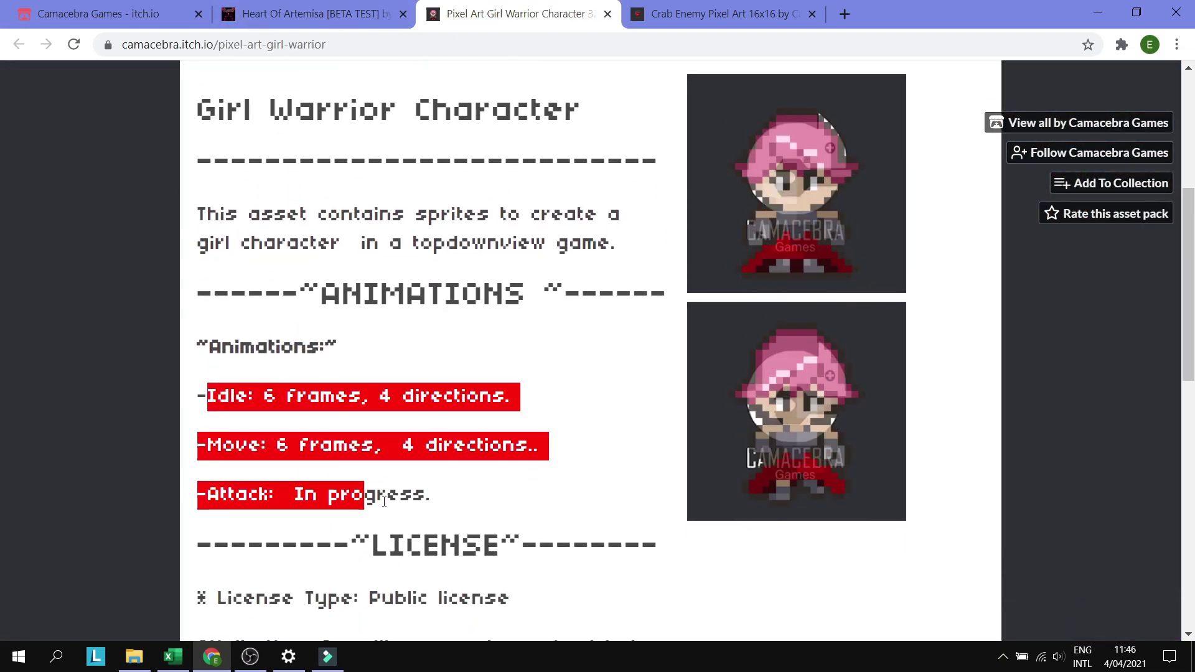
# Browse the Crab Enemy page, then close both asset-pack tabs
pyautogui.hotkey('ctrl', 'Tab')
pyautogui.scroll(2, 401, 333)
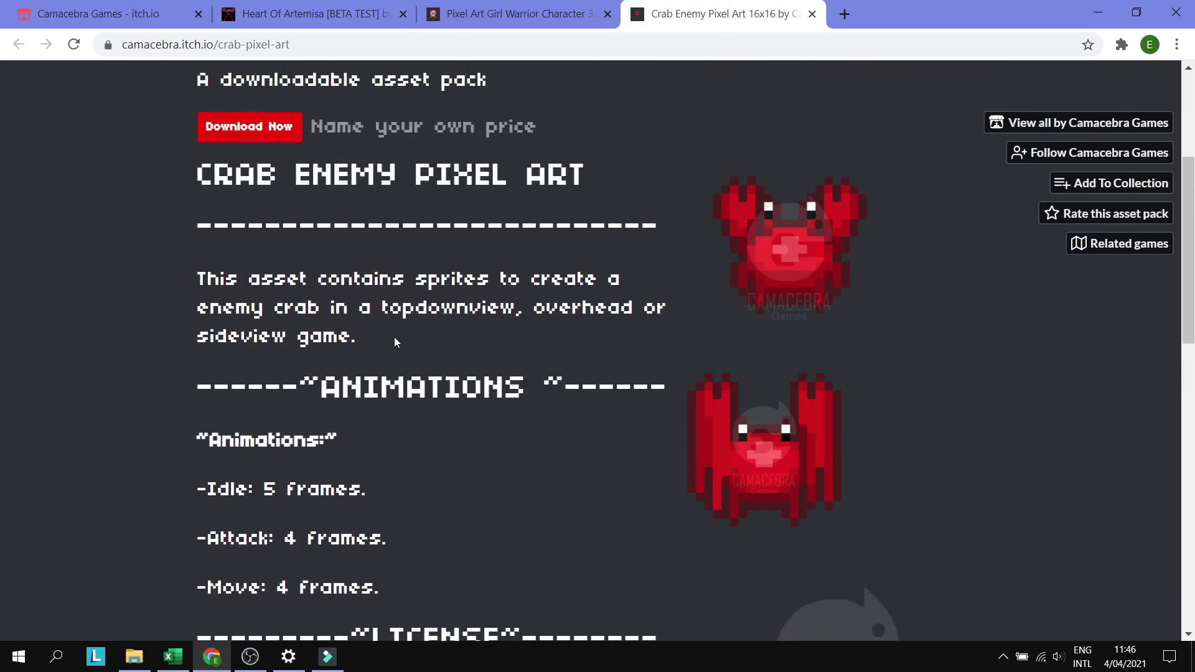
pyautogui.scroll(-1, 540, 405)
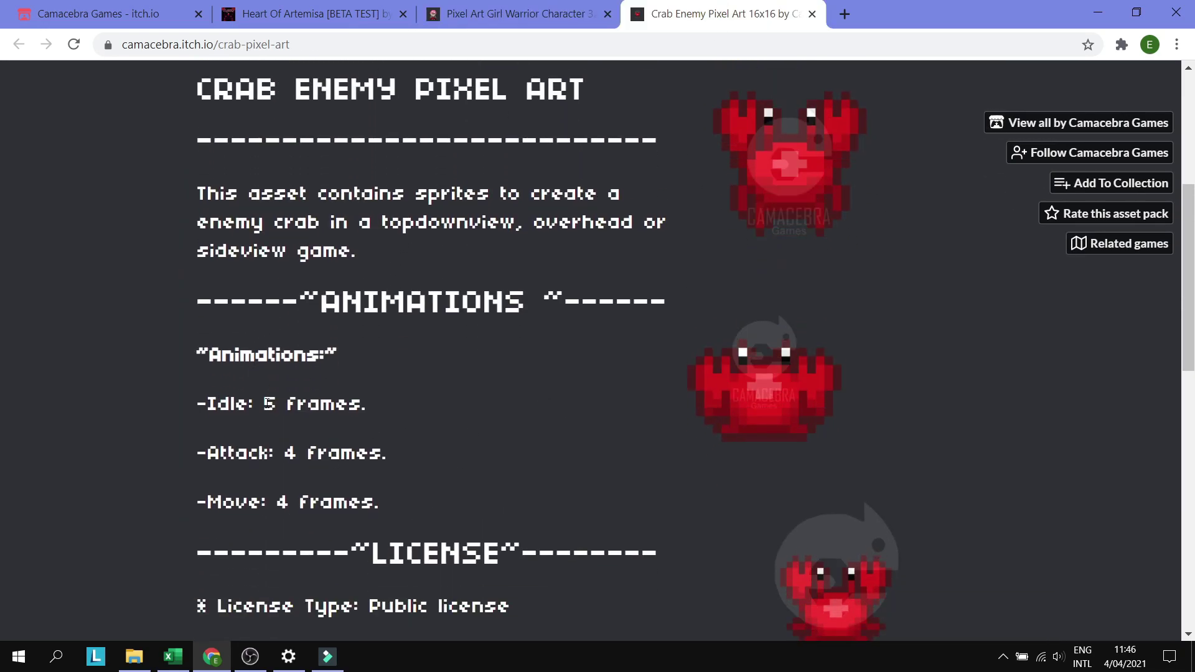
pyautogui.scroll(-1, 477, 405)
pyautogui.hotkey('ctrl', 'w')
pyautogui.hotkey('ctrl', 'w')
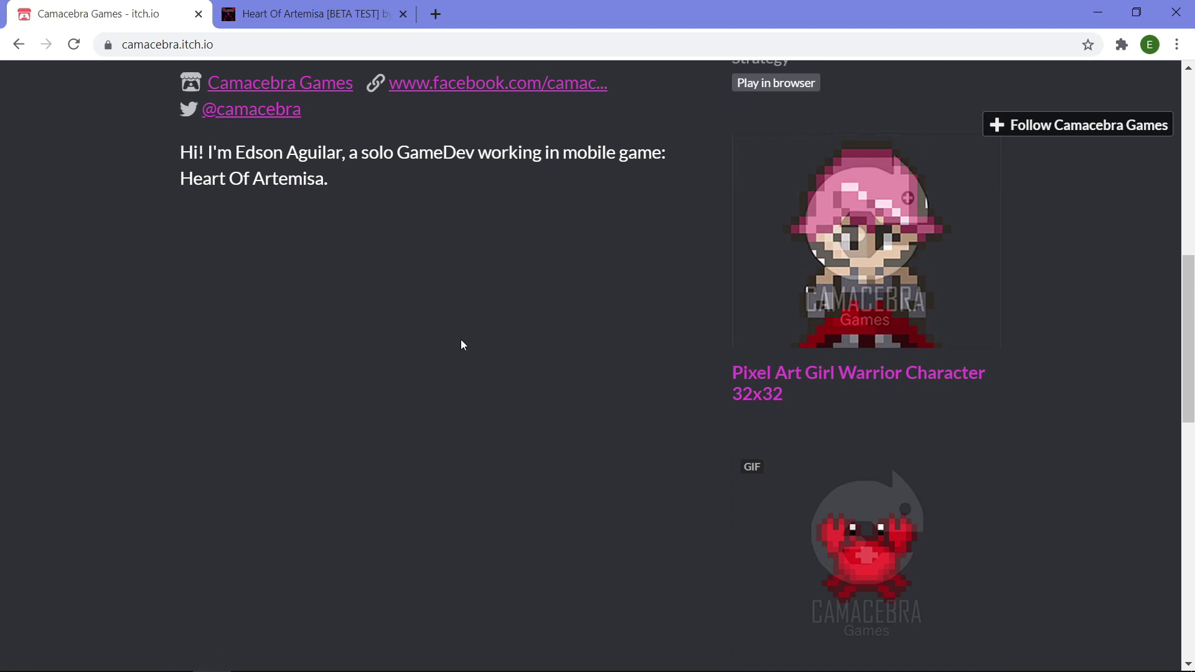
# Switch to the Heart Of Artemisa tab and scroll through its page
pyautogui.scroll(-4, 562, 359)
pyautogui.scroll(4, 566, 365)
pyautogui.scroll(-2, 559, 368)
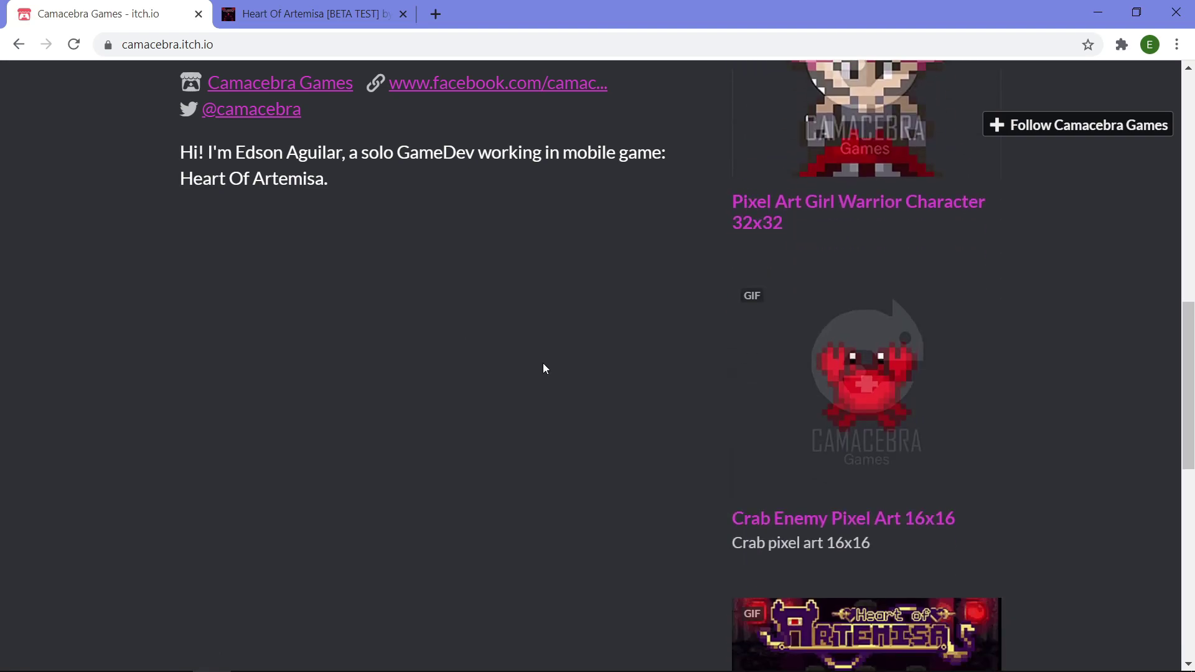
pyautogui.scroll(2, 543, 364)
pyautogui.scroll(1, 543, 367)
pyautogui.hotkey('ctrl', 'Tab')
pyautogui.scroll(3, 144, 250)
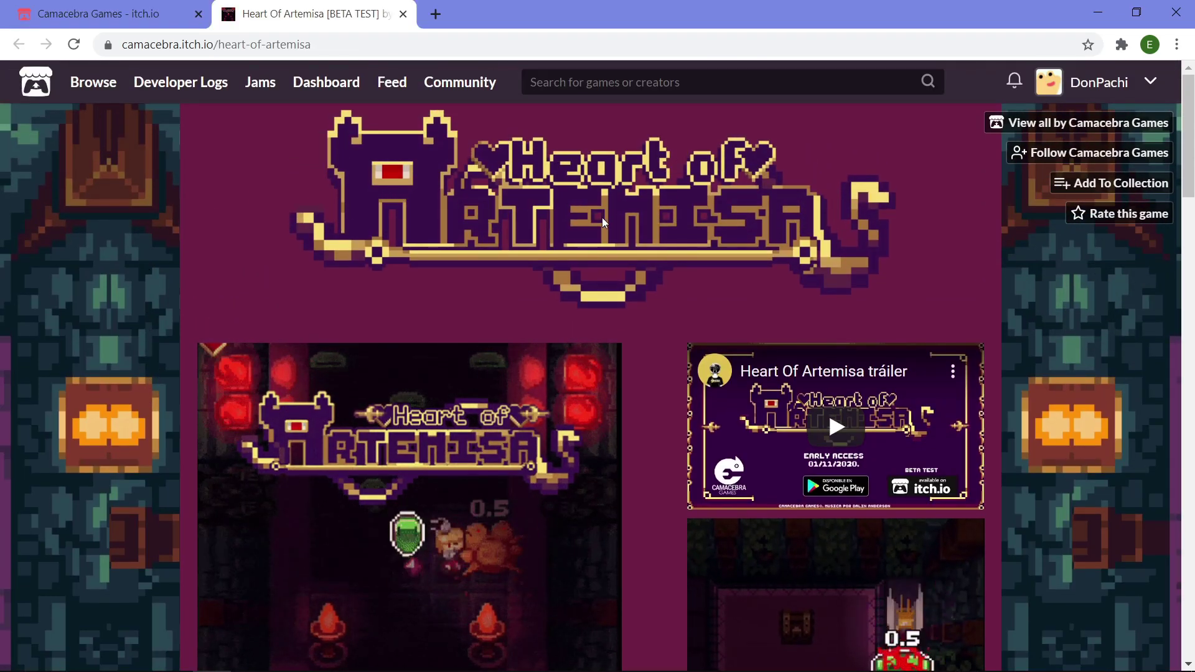
pyautogui.scroll(-1, 152, 311)
pyautogui.scroll(-2, 121, 312)
pyautogui.scroll(1, 121, 310)
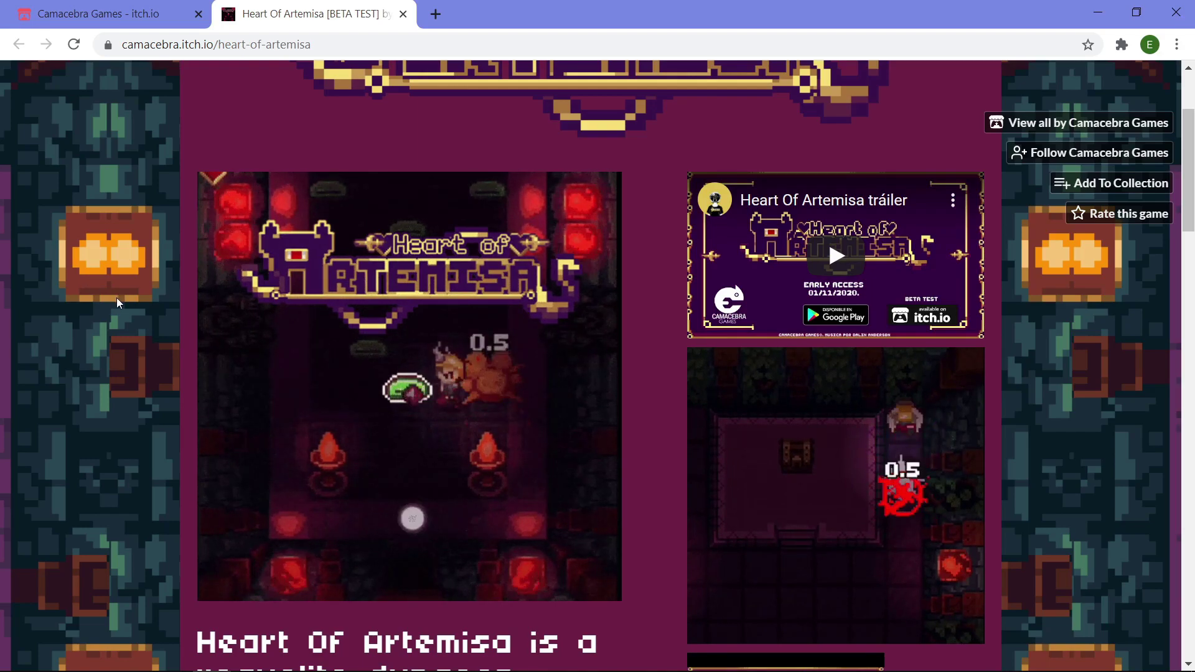
# Return to the Camacebra Games creator page and scroll through it
pyautogui.click(100, 13)
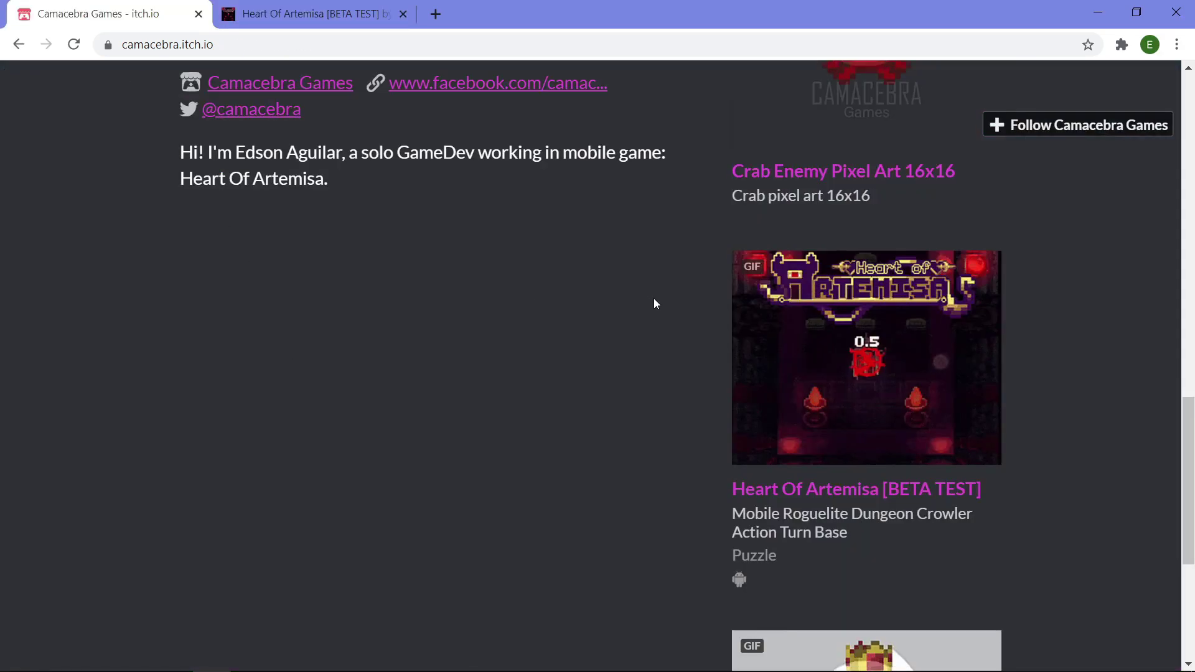
pyautogui.scroll(-4, 823, 344)
pyautogui.scroll(4, 816, 341)
pyautogui.scroll(4, 812, 338)
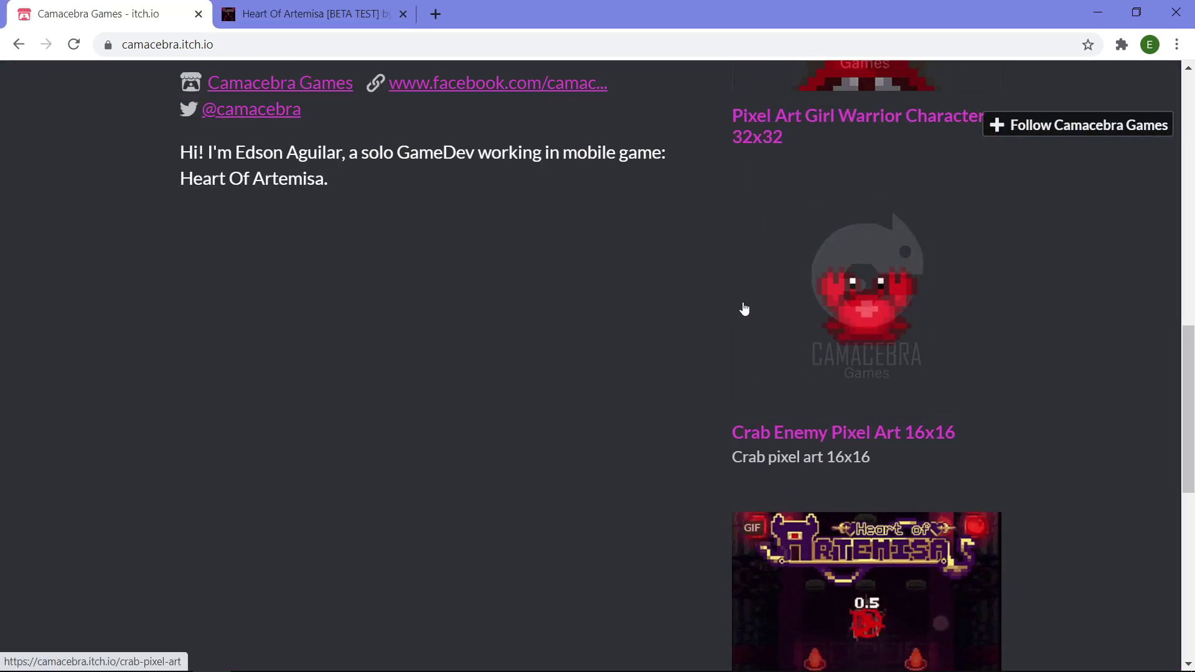
pyautogui.scroll(-1, 757, 481)
# Flip between the two tabs, finishing on the Heart Of Artemisa game page
pyautogui.click(227, 6)
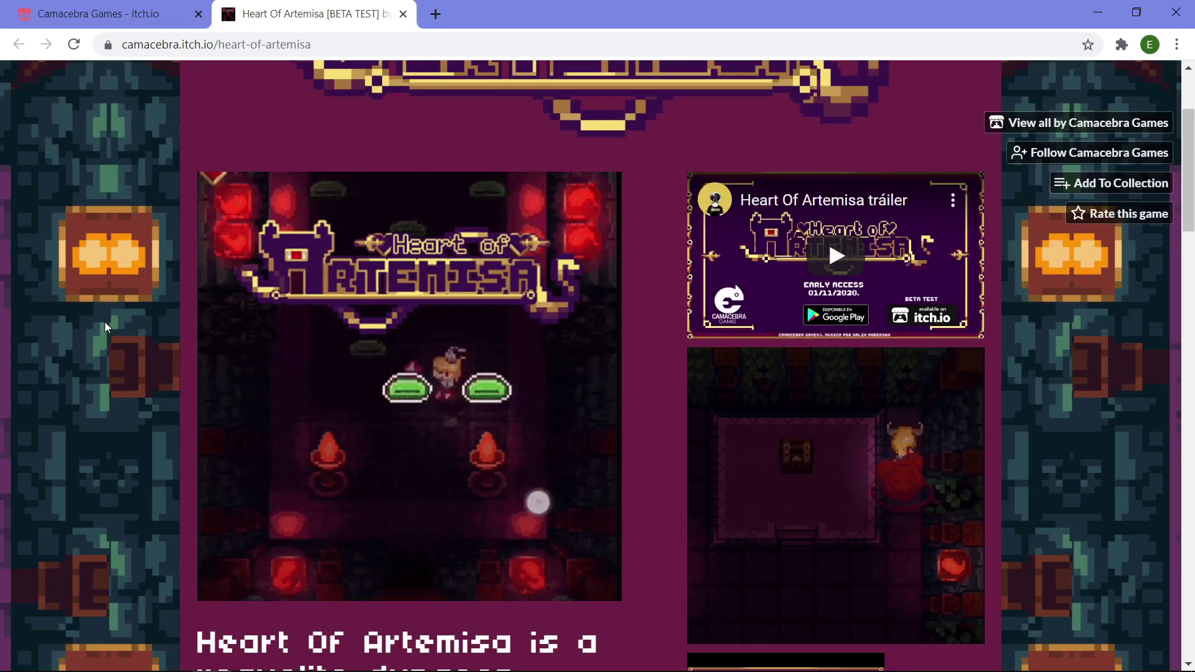
pyautogui.click(38, 5)
pyautogui.scroll(9, 231, 371)
pyautogui.scroll(-6, 230, 371)
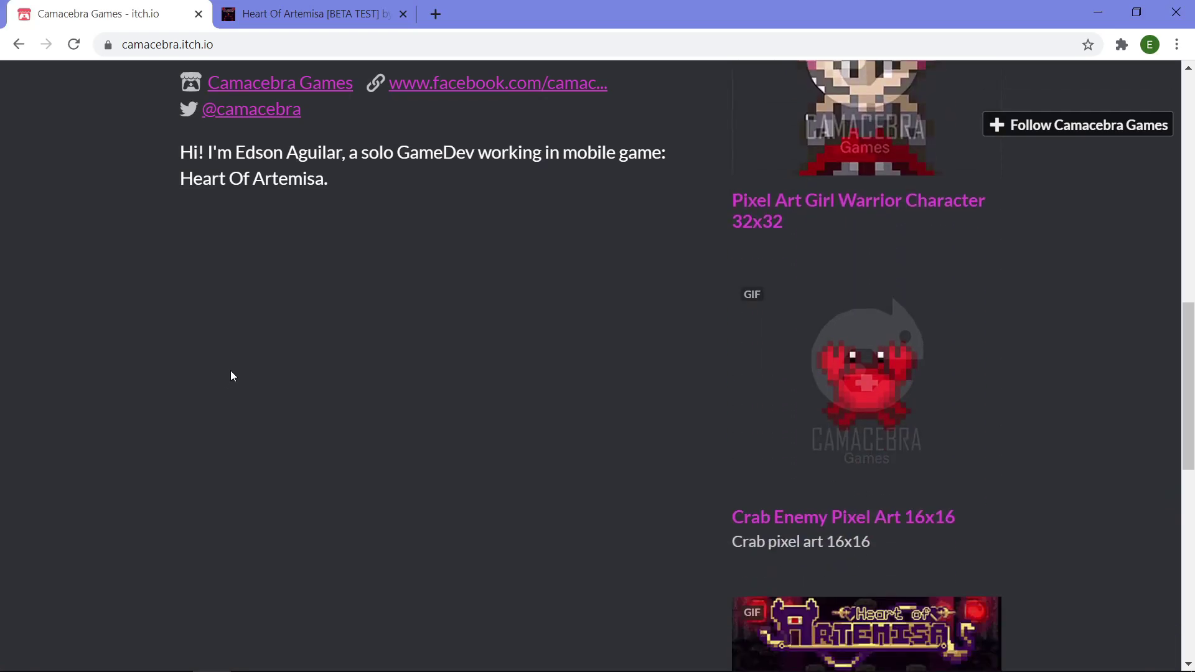
pyautogui.hotkey('ctrl', 'Tab')
pyautogui.scroll(1, 121, 302)
pyautogui.scroll(-1, 121, 297)
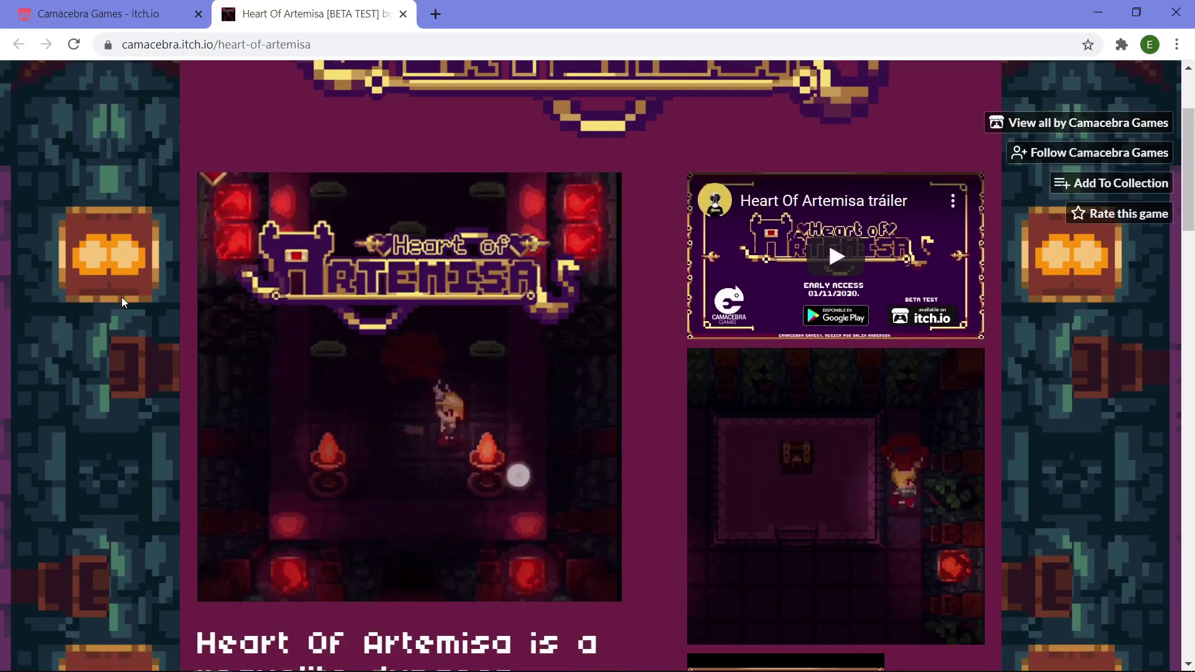